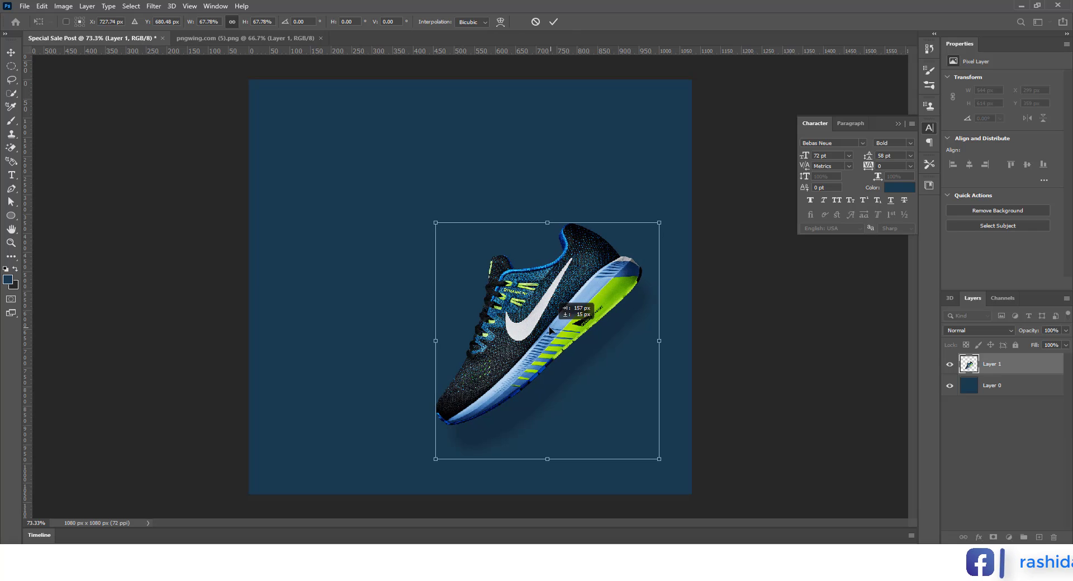
Step: Commit the shoe's placement and draw a circle about 379 px wide over its heel
{"action": "left_click", "coordinate": [553, 21]}
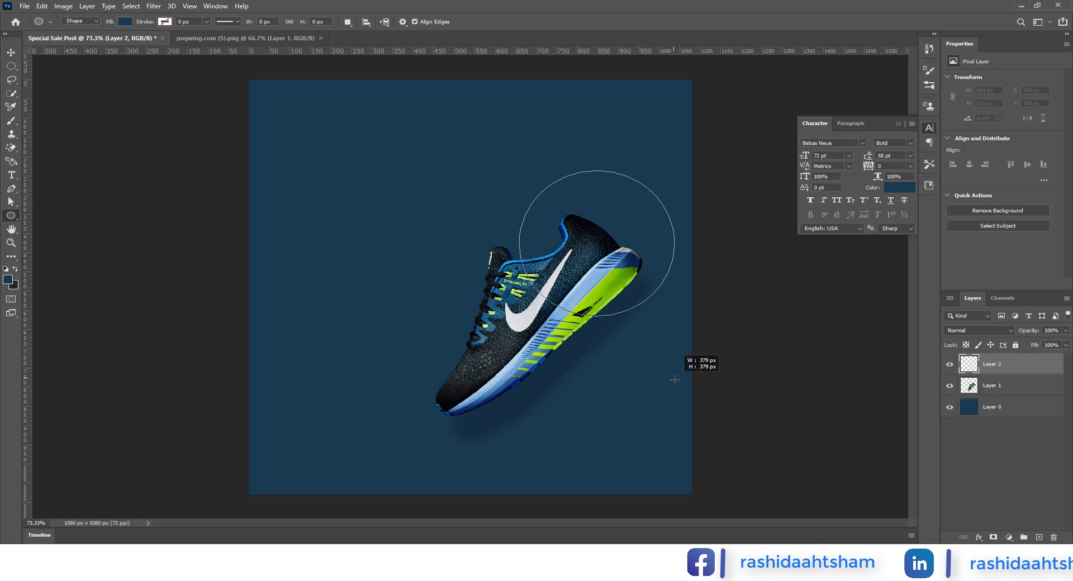
{"action": "left_click_drag", "start_coordinate": [675, 381], "coordinate": [675, 380]}
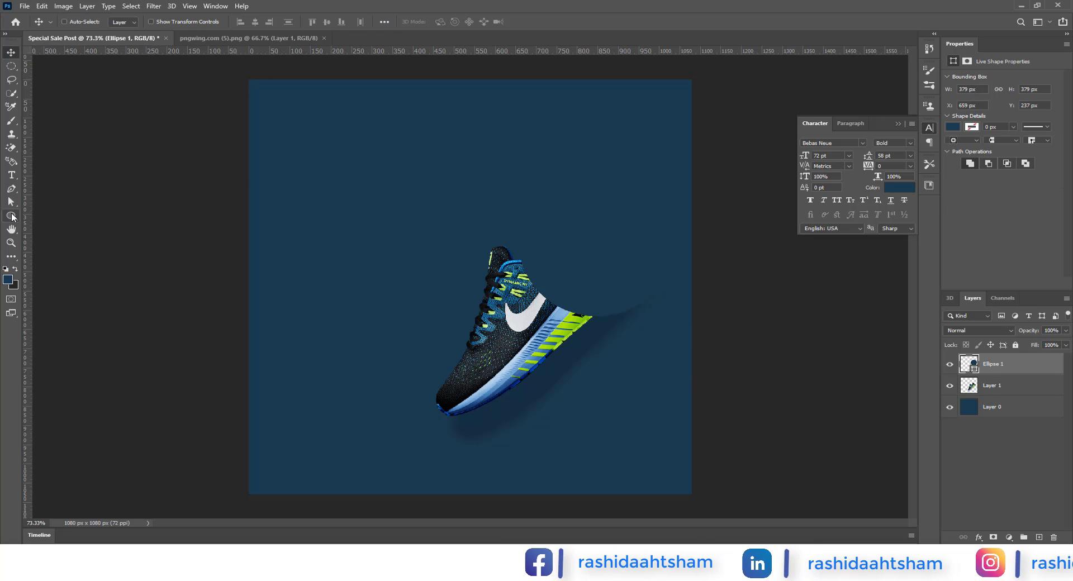
Step: Fill the circle with solid green
{"action": "left_click", "coordinate": [125, 21]}
{"action": "left_click", "coordinate": [193, 43]}
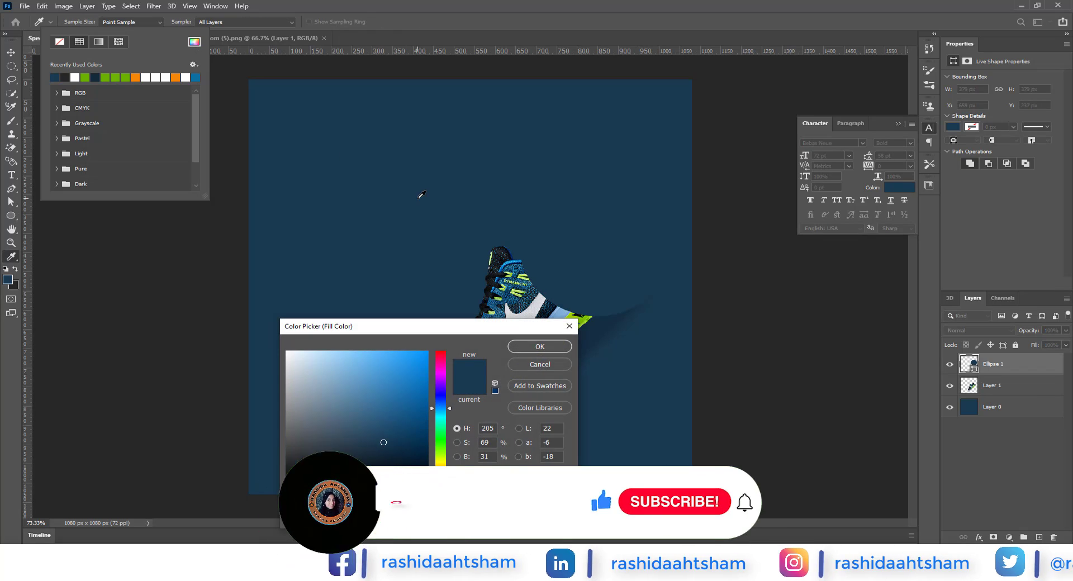
{"action": "type", "text": "000"}
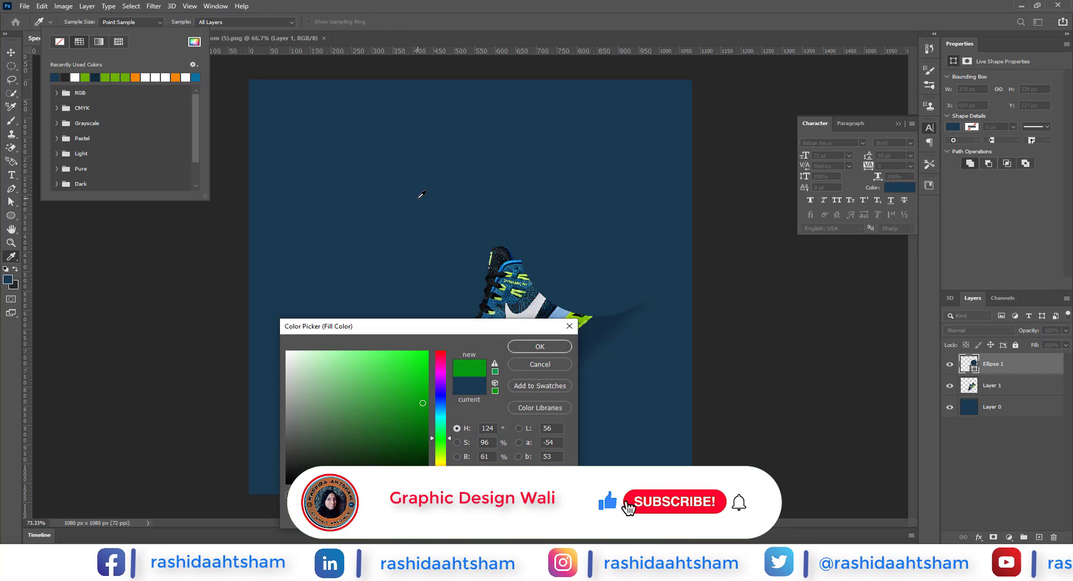
{"action": "key", "text": "Return"}
{"action": "key", "text": "Return"}
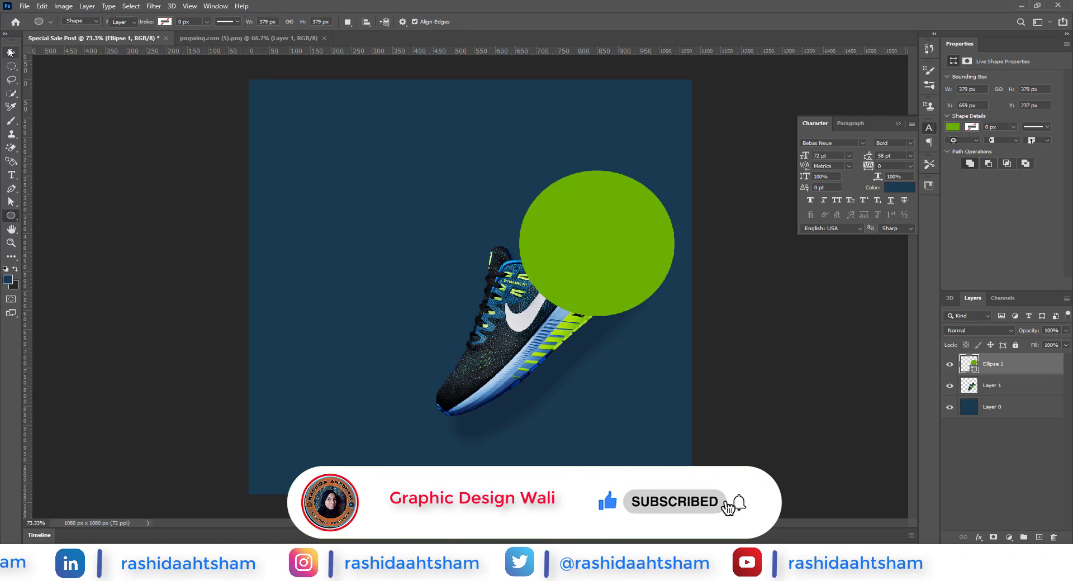
Step: Place the green circle behind the shoe and shift both so the circle sits above the heel at about X 621, Y 201 px
{"action": "key", "text": "v"}
{"action": "left_click_drag", "start_coordinate": [985, 371], "coordinate": [1001, 397]}
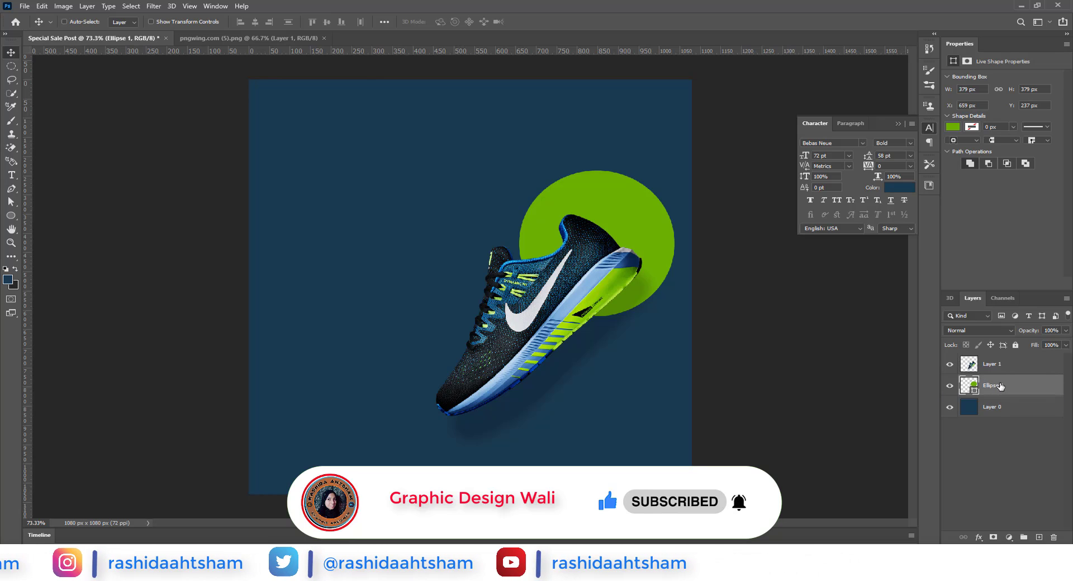
{"action": "left_click_drag", "start_coordinate": [676, 262], "coordinate": [660, 248]}
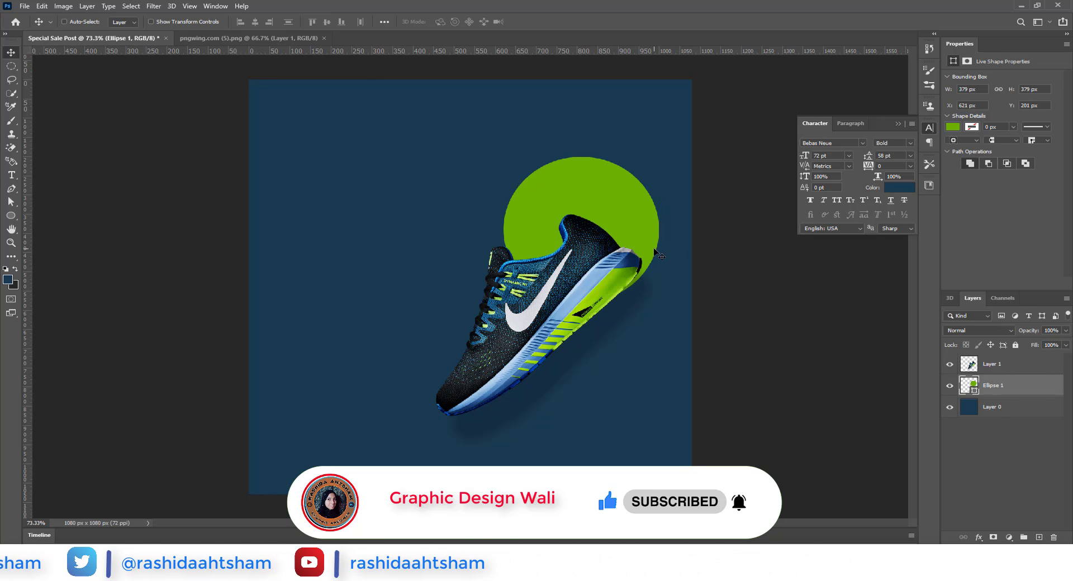
{"action": "left_click_drag", "start_coordinate": [550, 321], "coordinate": [528, 329]}
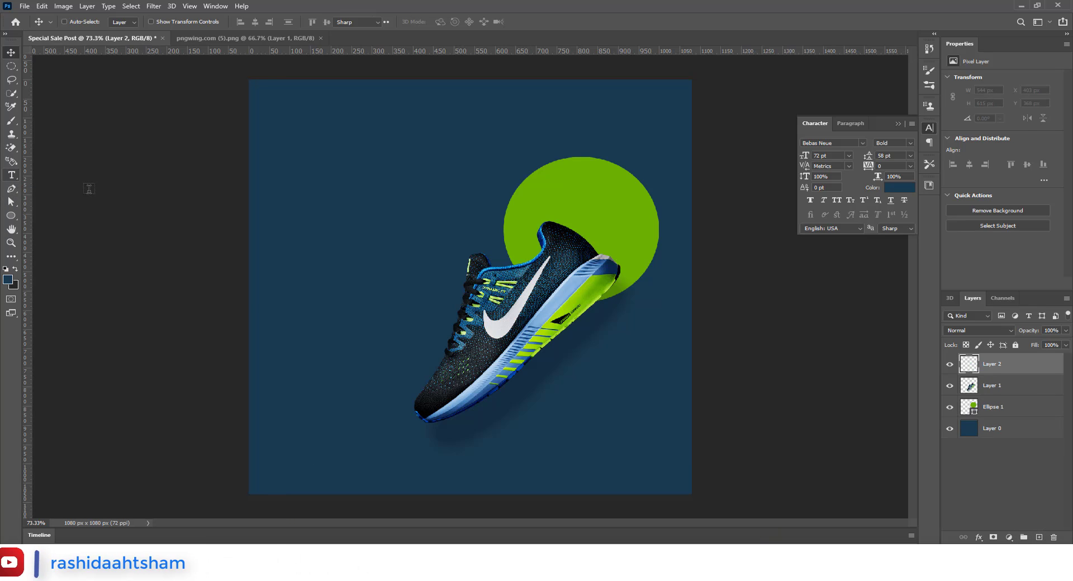
Step: Add the text "SPECIAL" above the shoe in Bebas Neue Bold at 244 pt
{"action": "left_click", "coordinate": [369, 198]}
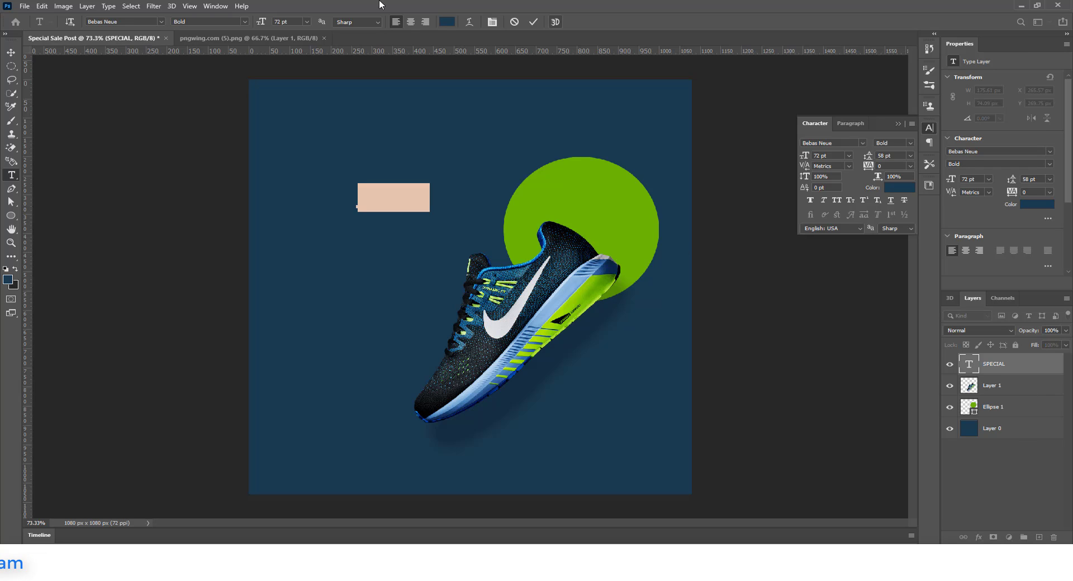
{"action": "left_click", "coordinate": [132, 21]}
{"action": "left_click", "coordinate": [244, 22]}
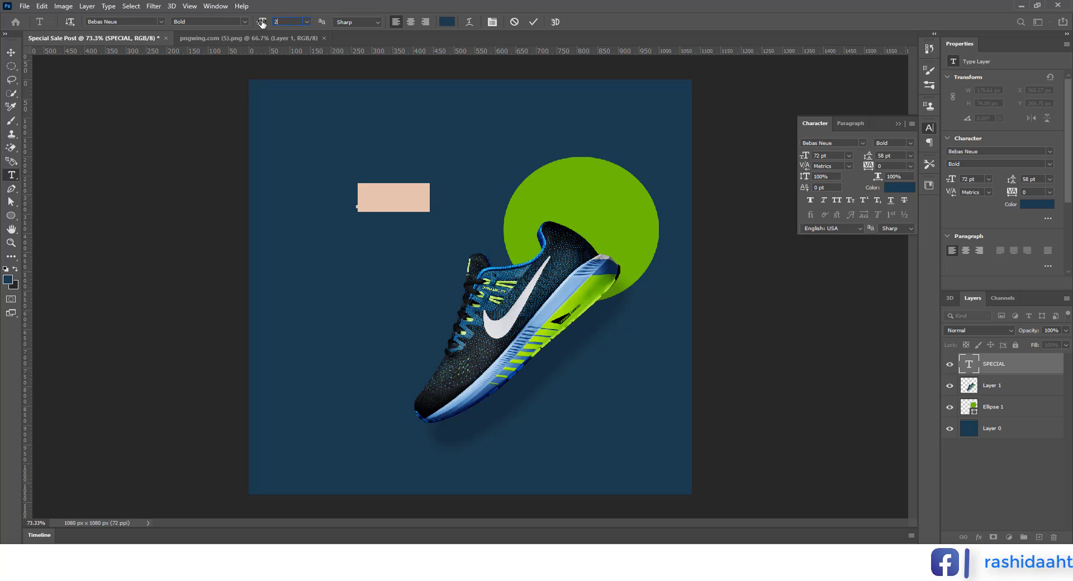
{"action": "type", "text": "244"}
{"action": "key", "text": "Return"}
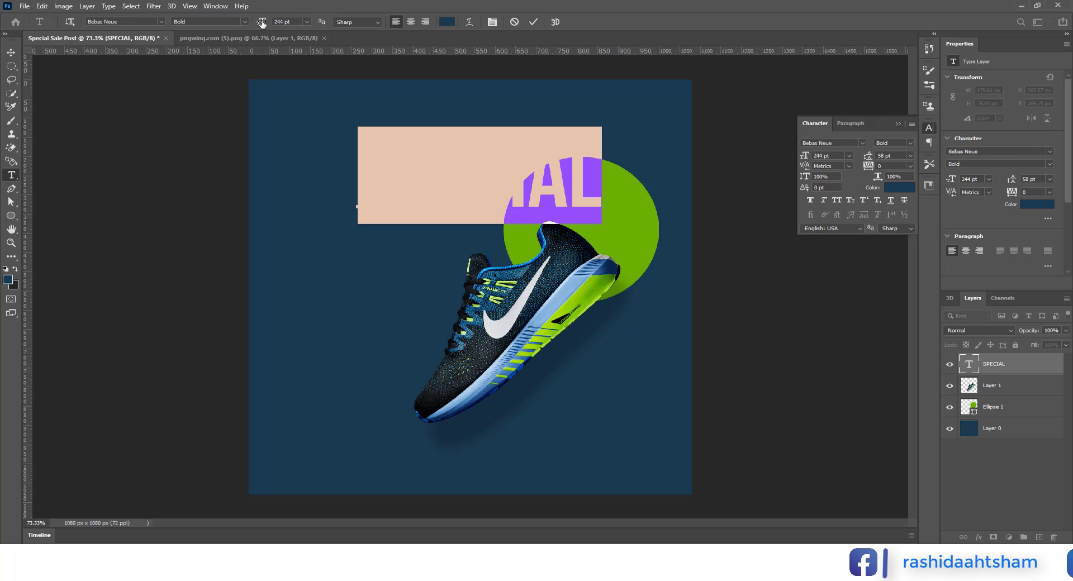
Step: Colour the SPECIAL text white and move it down and left so it overlaps the green circle and the shoe's heel
{"action": "left_click", "coordinate": [11, 52]}
{"action": "double_click", "coordinate": [969, 364]}
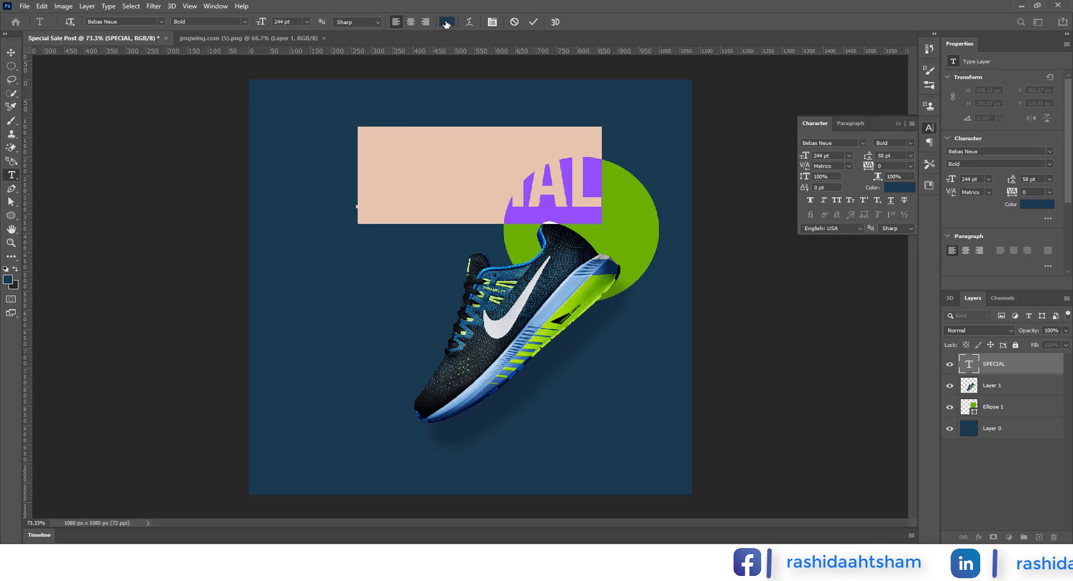
{"action": "left_click", "coordinate": [446, 22]}
{"action": "left_click_drag", "start_coordinate": [302, 395], "coordinate": [284, 350]}
{"action": "left_click", "coordinate": [539, 346]}
{"action": "left_click", "coordinate": [533, 22]}
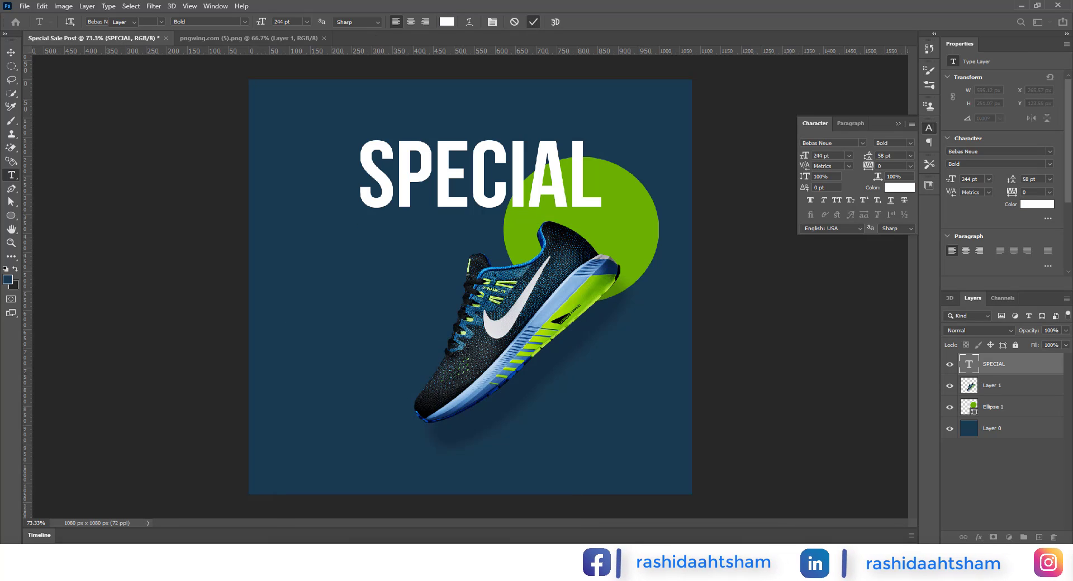
{"action": "left_click_drag", "start_coordinate": [470, 198], "coordinate": [453, 241]}
Step: Scale the green circle to about 104% and reposition it behind the shoe's heel
{"action": "left_click", "coordinate": [993, 407]}
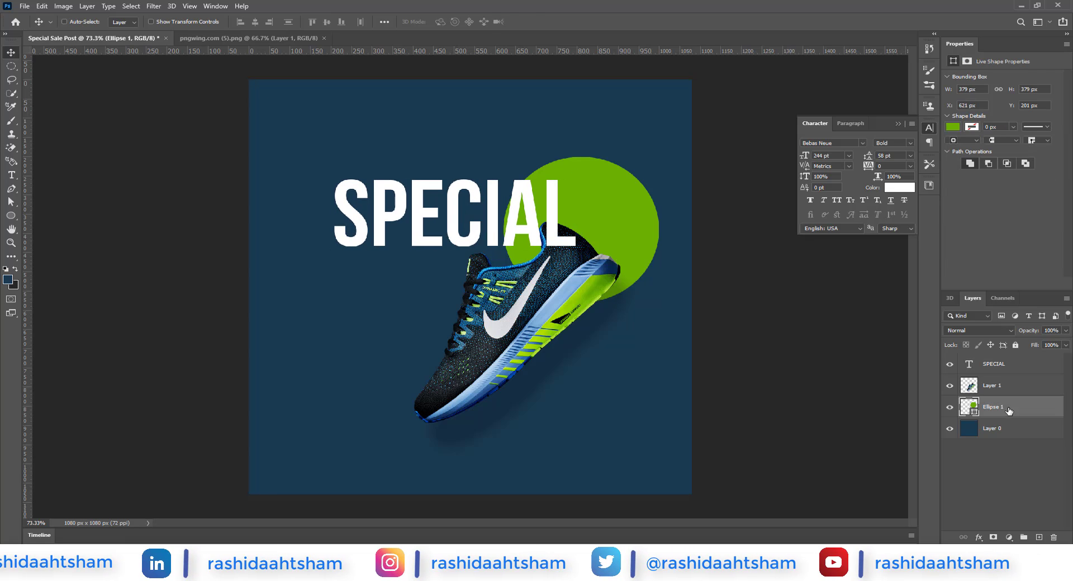
{"action": "key", "text": "ctrl+t"}
{"action": "left_click_drag", "start_coordinate": [504, 303], "coordinate": [502, 306]}
{"action": "left_click_drag", "start_coordinate": [631, 287], "coordinate": [632, 289]}
{"action": "left_click_drag", "start_coordinate": [581, 306], "coordinate": [581, 317]}
{"action": "left_click_drag", "start_coordinate": [640, 291], "coordinate": [645, 290]}
{"action": "left_click_drag", "start_coordinate": [669, 239], "coordinate": [663, 240]}
{"action": "left_click_drag", "start_coordinate": [645, 251], "coordinate": [647, 250]}
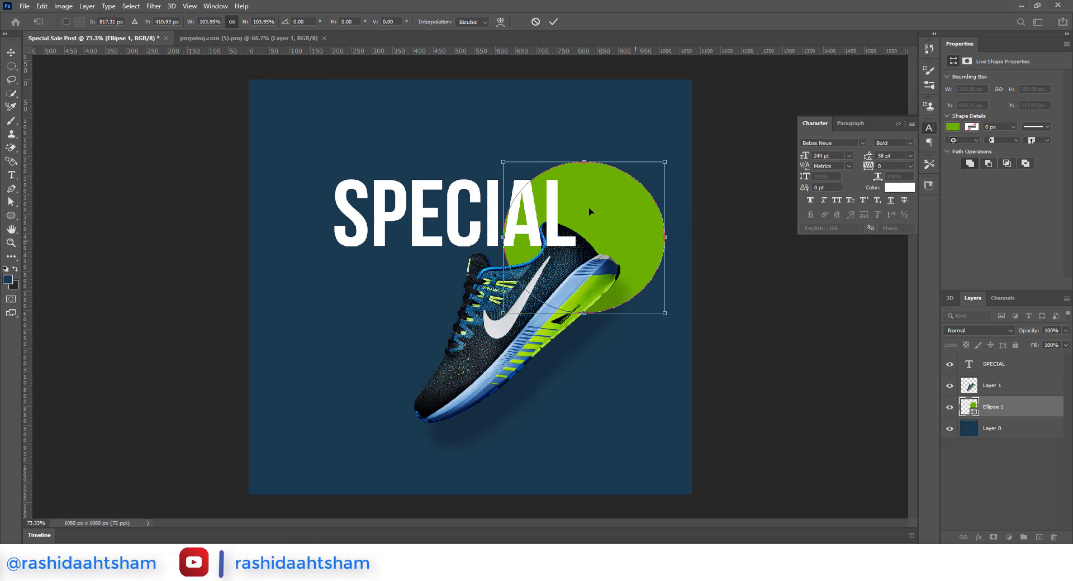
{"action": "key", "text": "Return"}
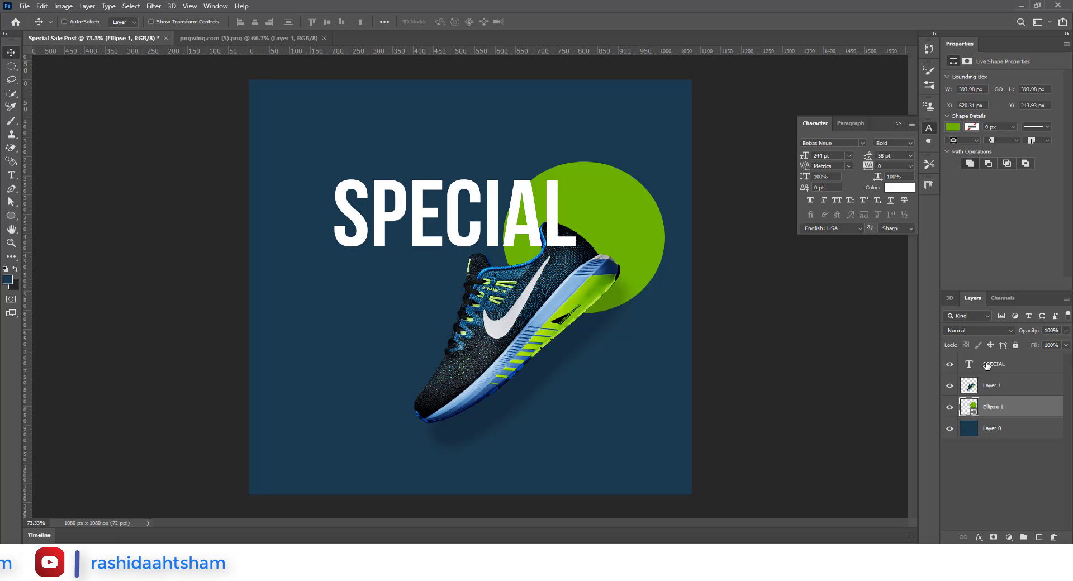
Step: Duplicate the SPECIAL text directly below itself and change the copy to "SALE"
{"action": "left_click", "coordinate": [986, 365]}
{"action": "left_click_drag", "start_coordinate": [412, 238], "coordinate": [412, 317]}
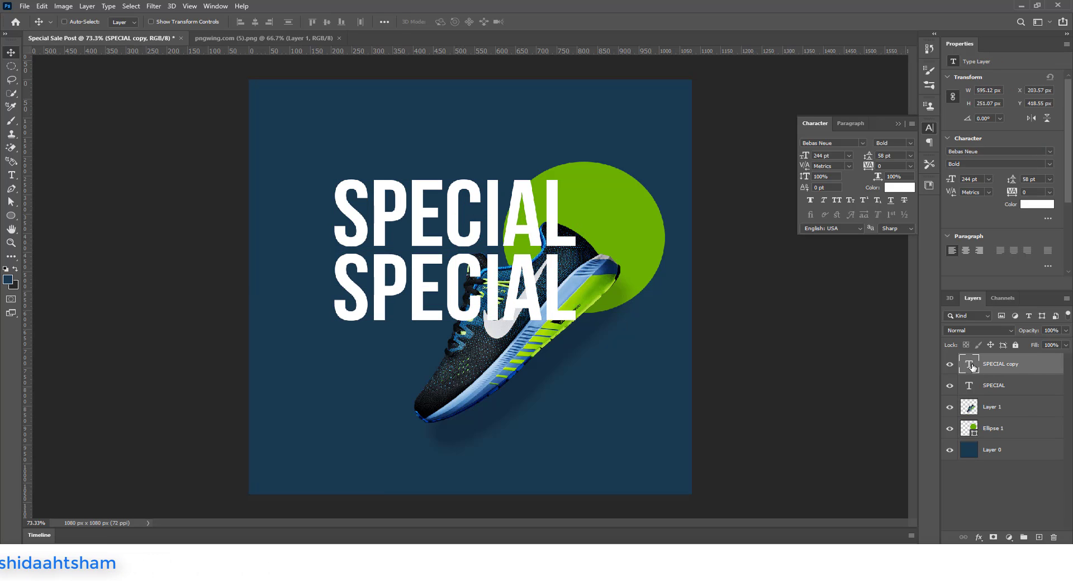
{"action": "key", "text": "shift+End"}
{"action": "type", "text": "ALE"}
Step: Set the SALE text to the background's dark blue at 256 pt
{"action": "double_click", "coordinate": [970, 367]}
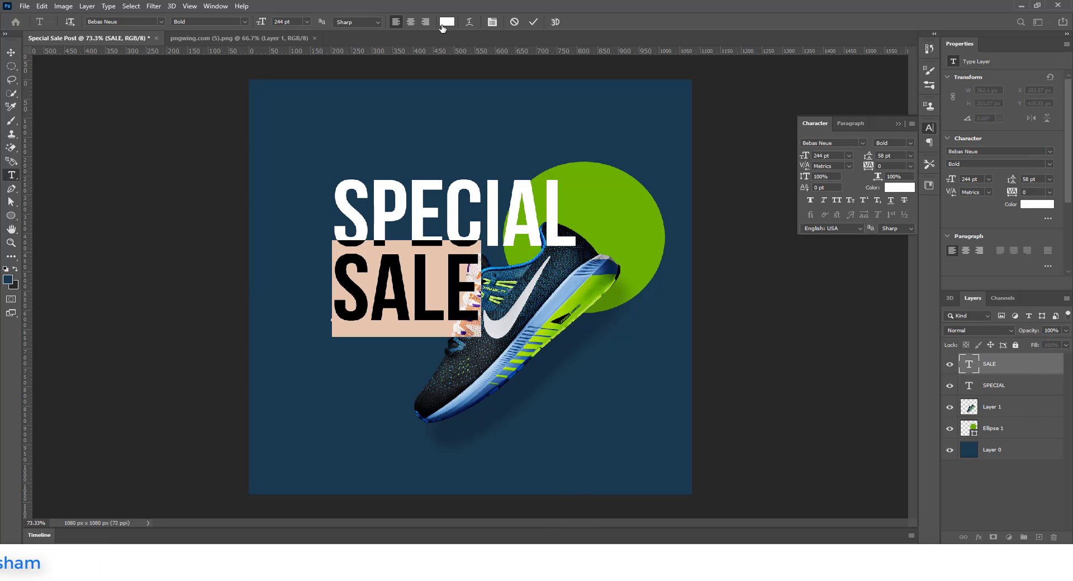
{"action": "left_click", "coordinate": [447, 22]}
{"action": "left_click", "coordinate": [593, 401]}
{"action": "left_click", "coordinate": [553, 347]}
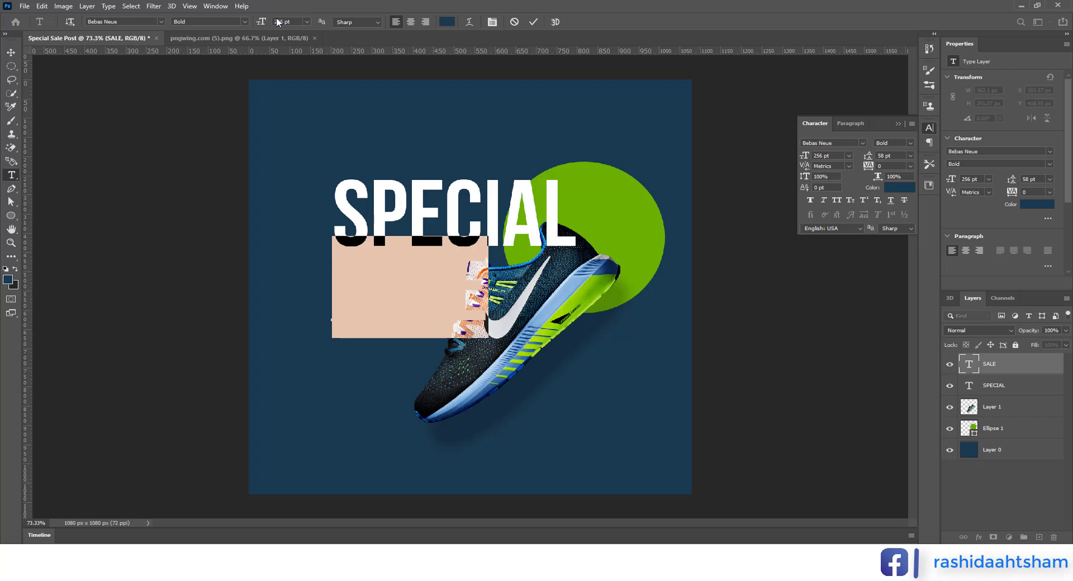
{"action": "left_click", "coordinate": [533, 21]}
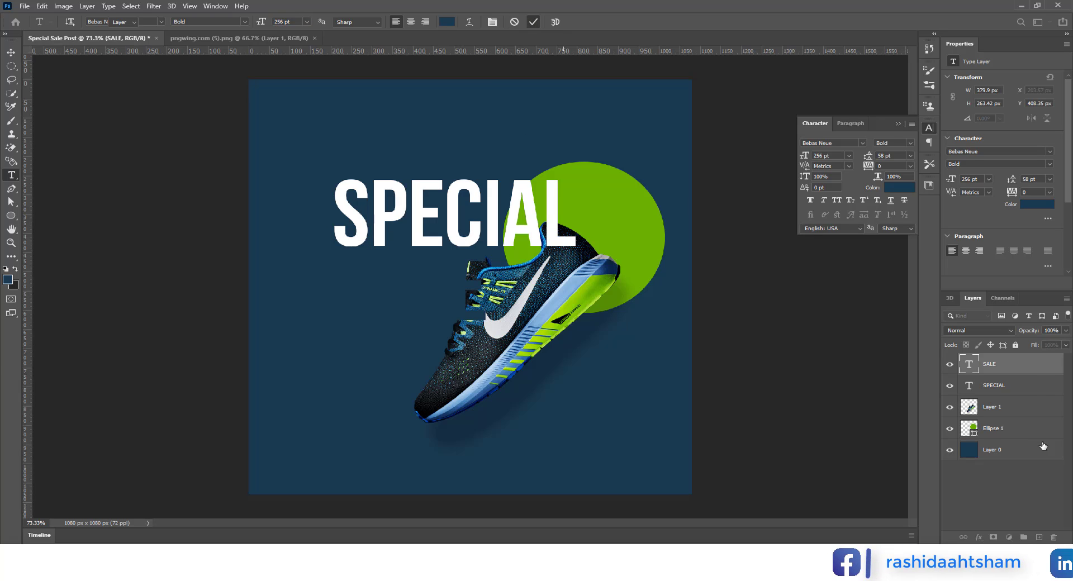
Step: Add a white outside stroke of 4 px at 90% opacity to the SALE text
{"action": "double_click", "coordinate": [1042, 374]}
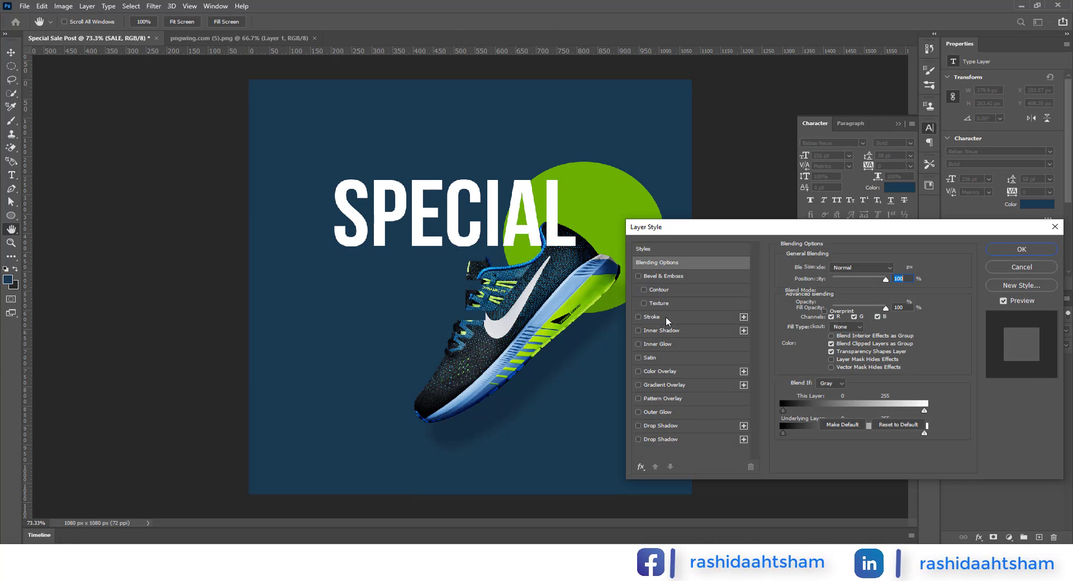
{"action": "left_click", "coordinate": [652, 317]}
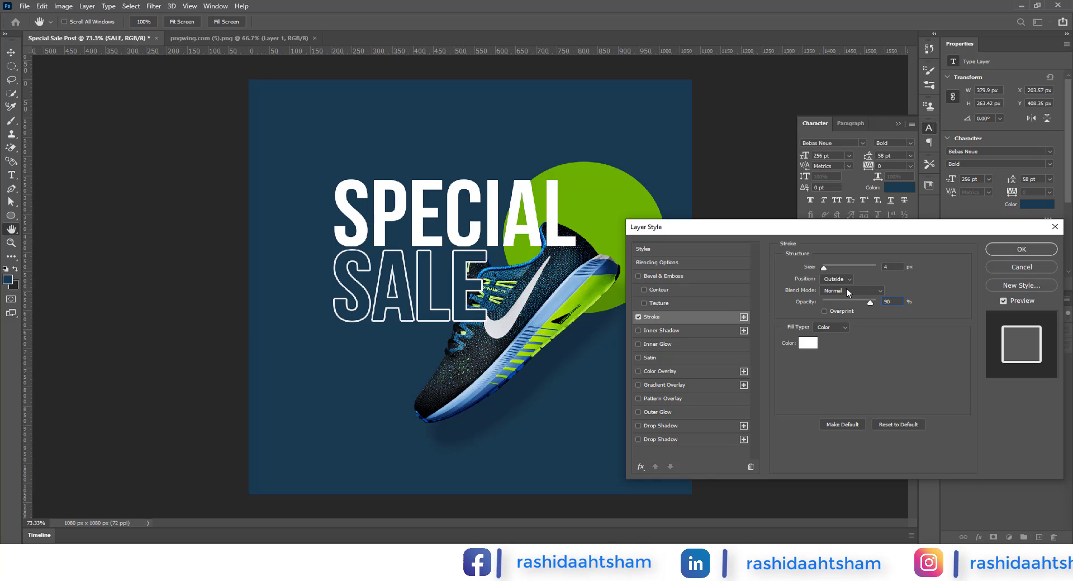
{"action": "left_click", "coordinate": [1022, 250]}
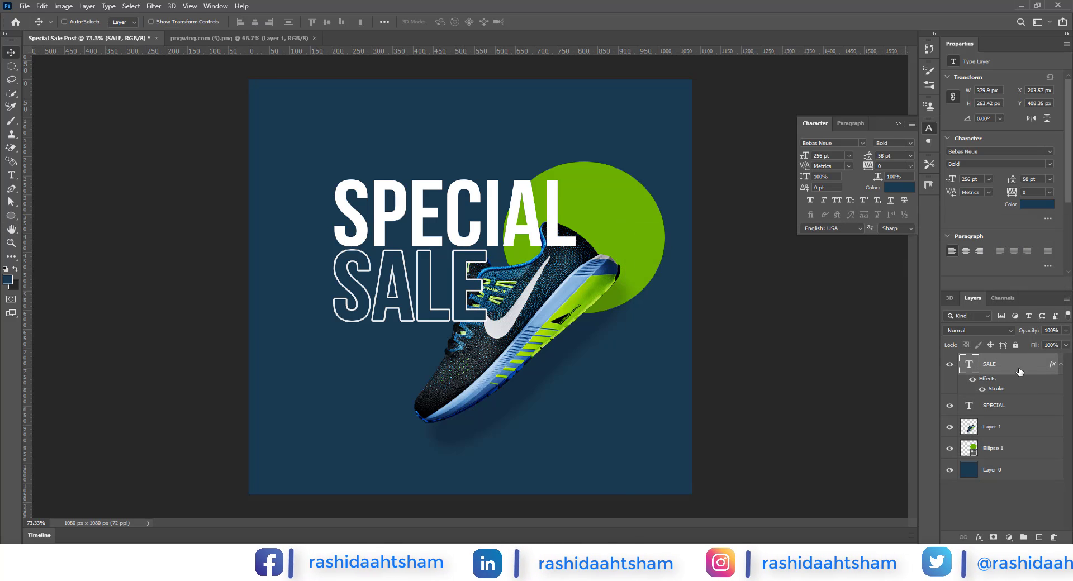
Step: Bring the shoe in front of both text layers and move the SALE text slightly further below SPECIAL
{"action": "left_click_drag", "start_coordinate": [1000, 427], "coordinate": [1015, 375]}
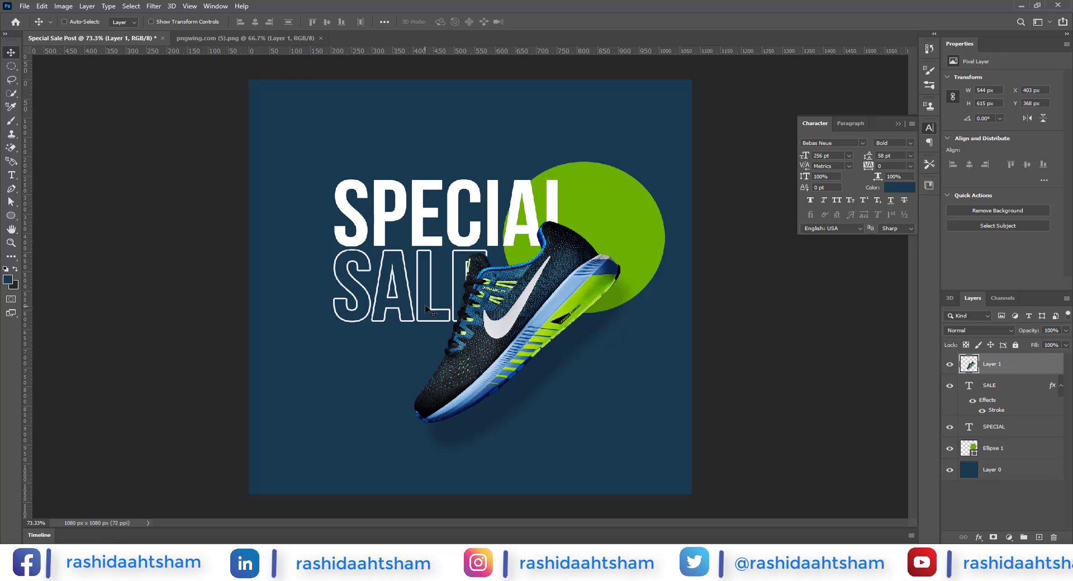
{"action": "scroll", "coordinate": [1018, 378], "scroll_direction": "up", "scroll_amount": 3}
{"action": "left_click", "coordinate": [993, 426]}
{"action": "left_click", "coordinate": [992, 390]}
{"action": "left_click_drag", "start_coordinate": [414, 301], "coordinate": [419, 317]}
Step: Scale the shoe down to about 89% and move it down until it clears the word SPECIAL
{"action": "left_click", "coordinate": [987, 368]}
{"action": "key", "text": "ctrl+t"}
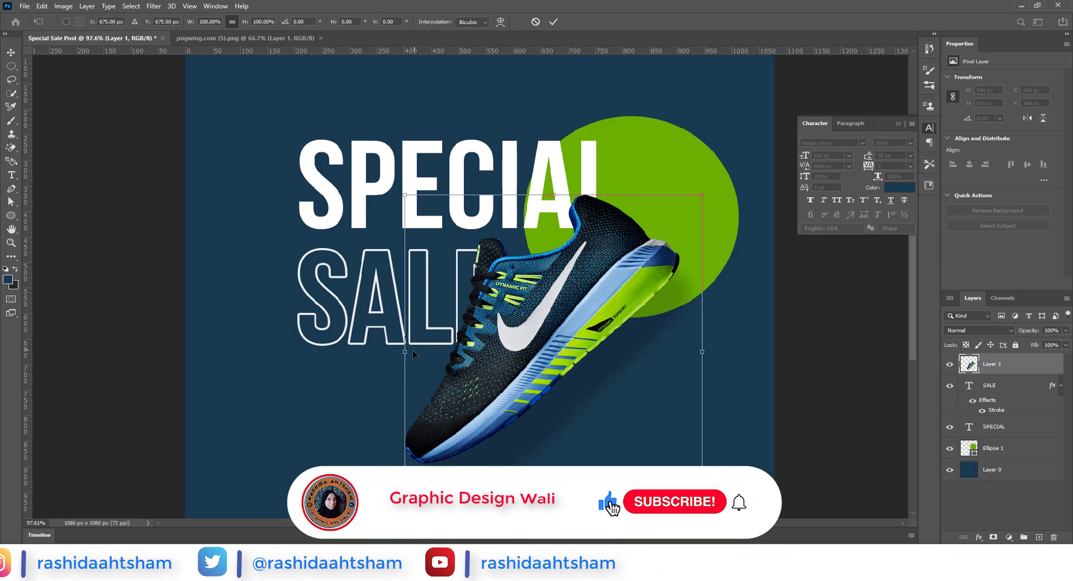
{"action": "left_click_drag", "start_coordinate": [406, 362], "coordinate": [436, 352]}
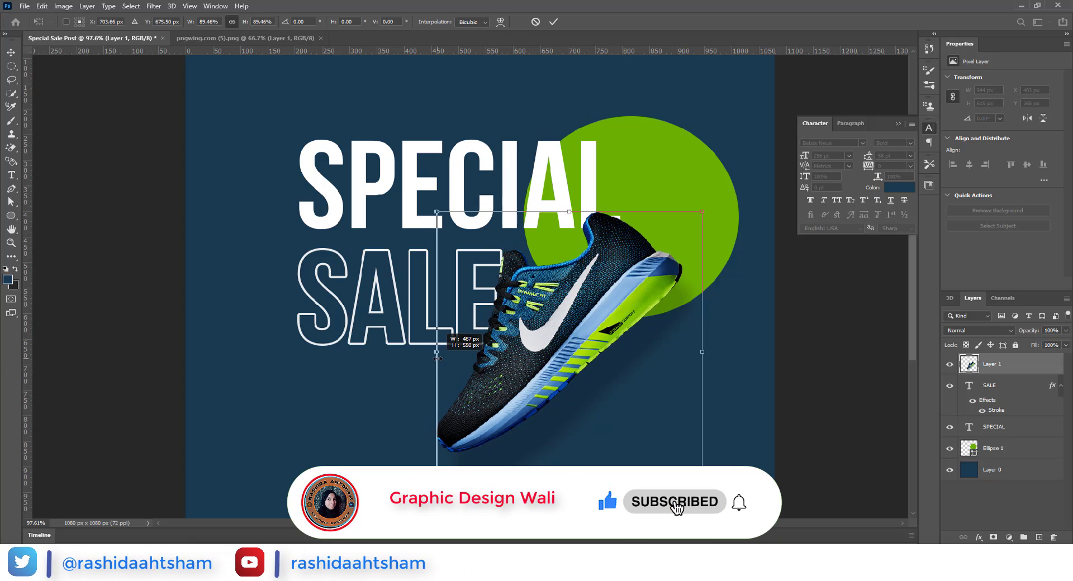
{"action": "left_click", "coordinate": [555, 23]}
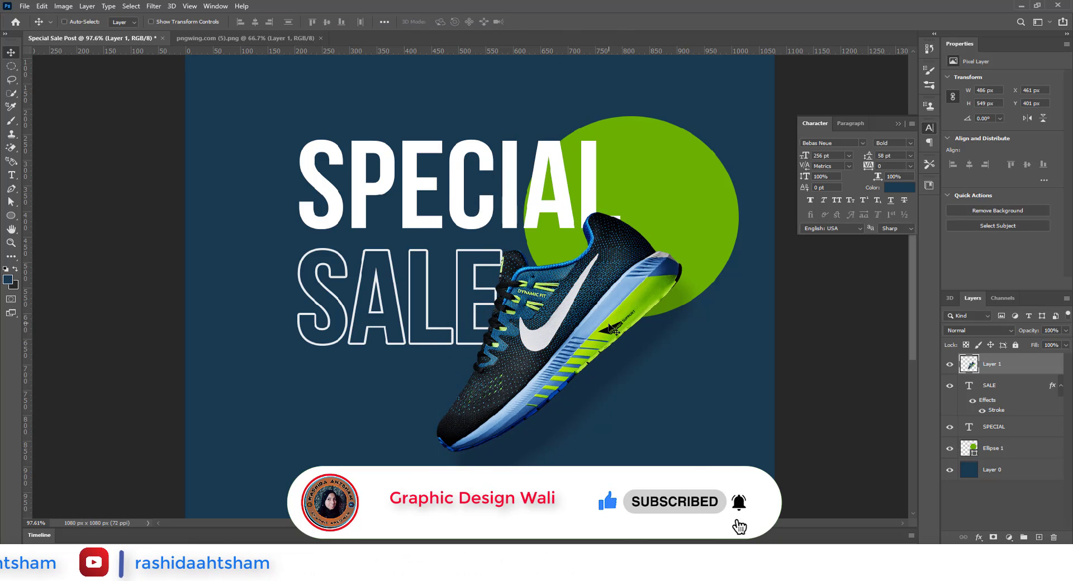
{"action": "left_click_drag", "start_coordinate": [611, 328], "coordinate": [610, 338]}
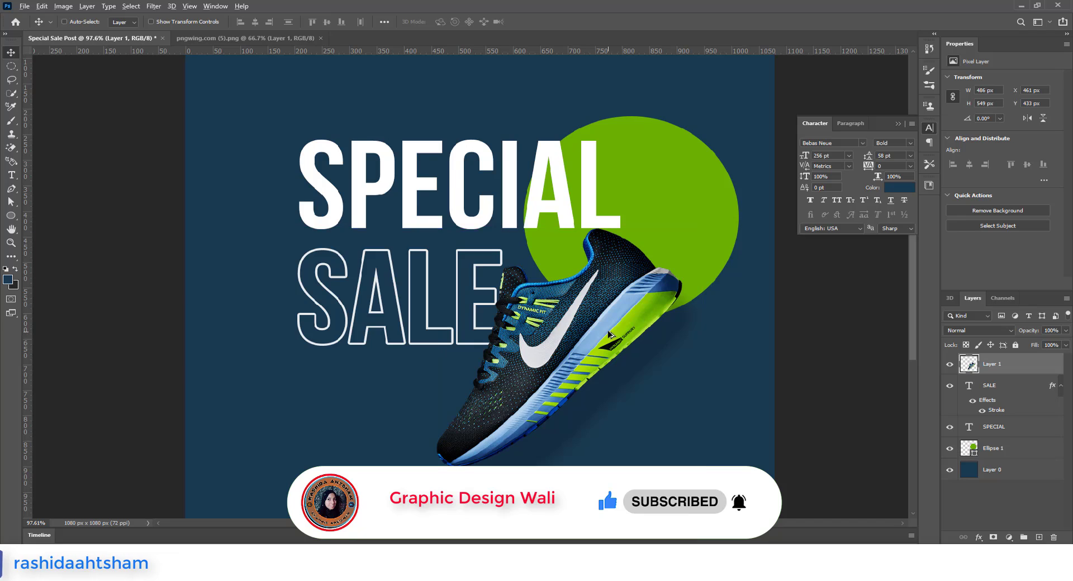
Step: Select the shoe, both texts and the circle together and shift them about 27 px left on the canvas
{"action": "scroll", "coordinate": [609, 332], "scroll_direction": "down", "scroll_amount": 3}
{"action": "key", "text": "ctrl+alt+a"}
{"action": "left_click_drag", "start_coordinate": [563, 296], "coordinate": [552, 297]}
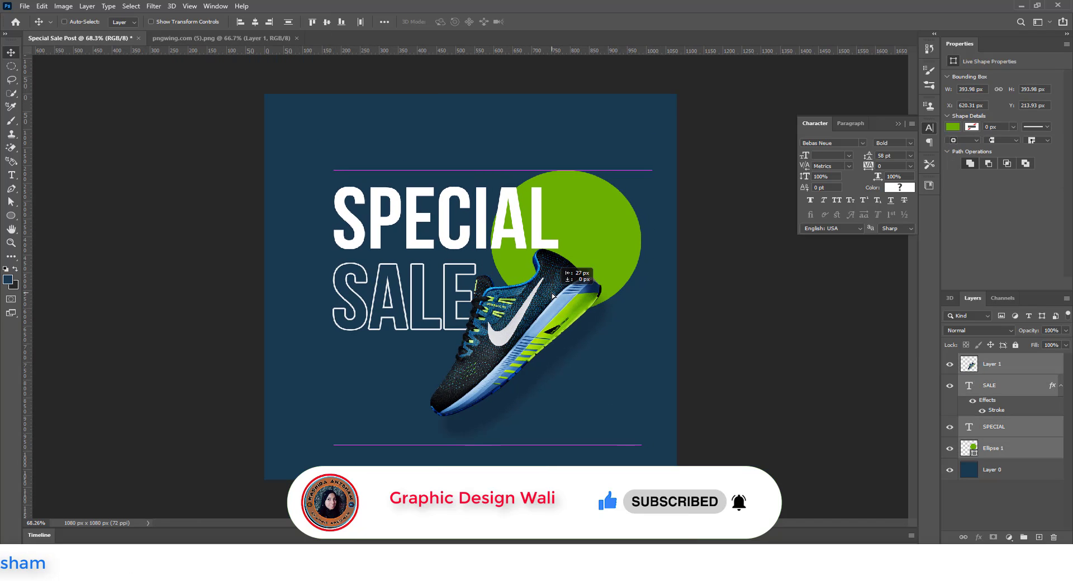
Step: Add the text "50" in dark blue at 115 pt and position it inside the green circle beside SPECIAL
{"action": "left_click", "coordinate": [1001, 365]}
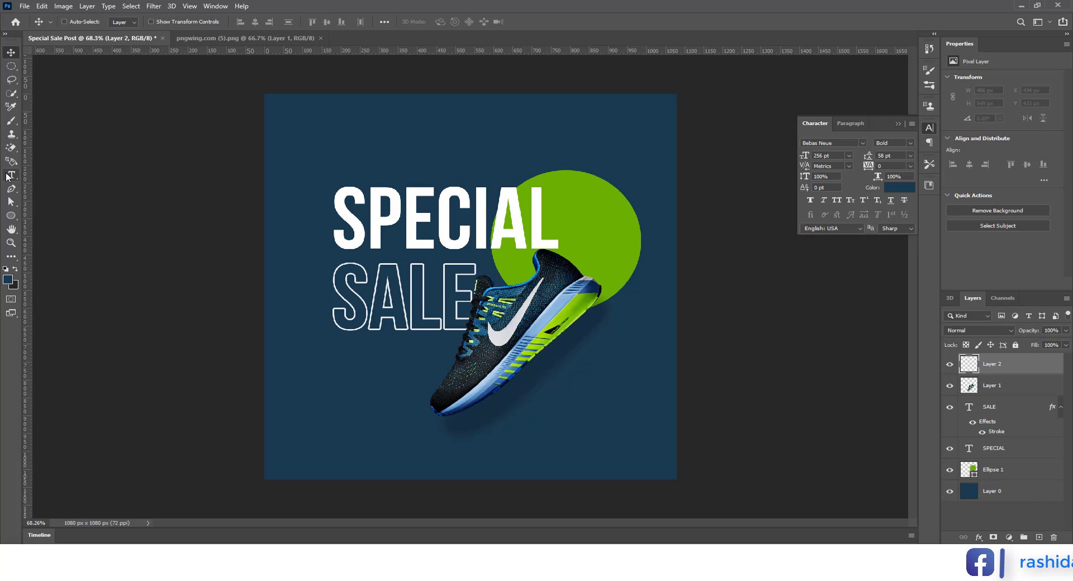
{"action": "left_click", "coordinate": [586, 233]}
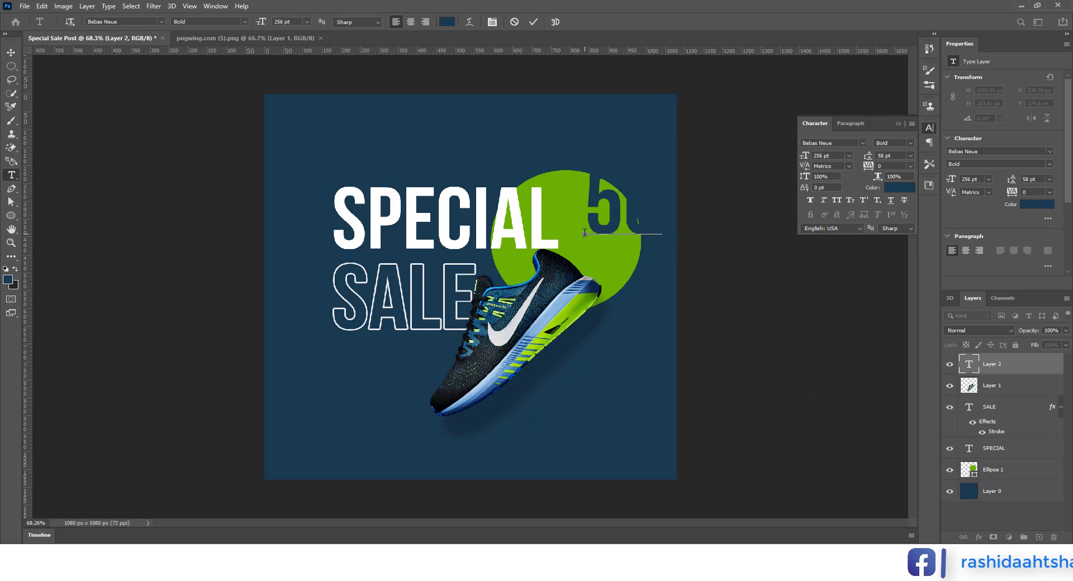
{"action": "double_click", "coordinate": [968, 364]}
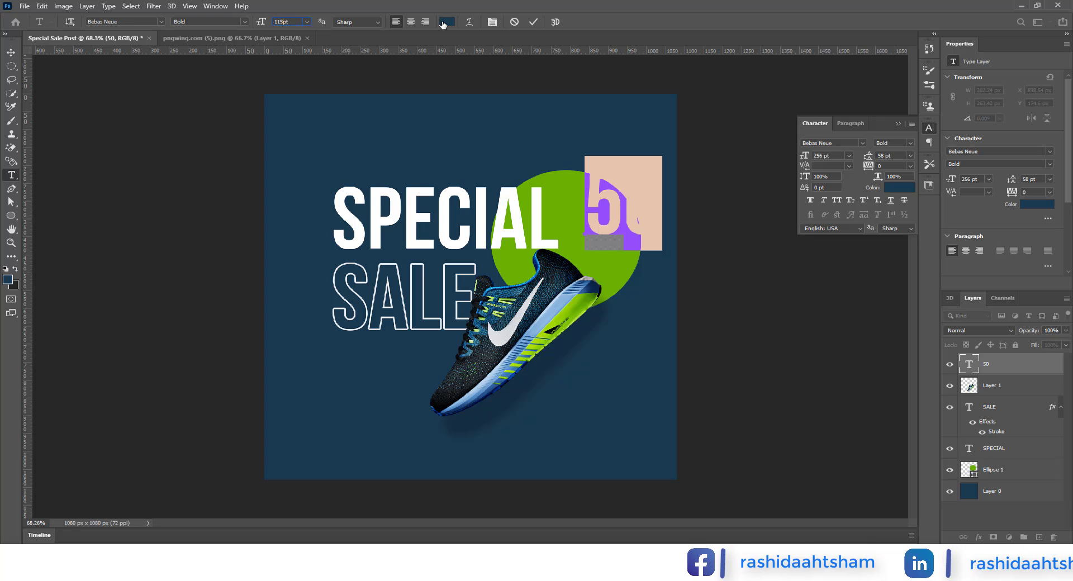
{"action": "left_click", "coordinate": [442, 22]}
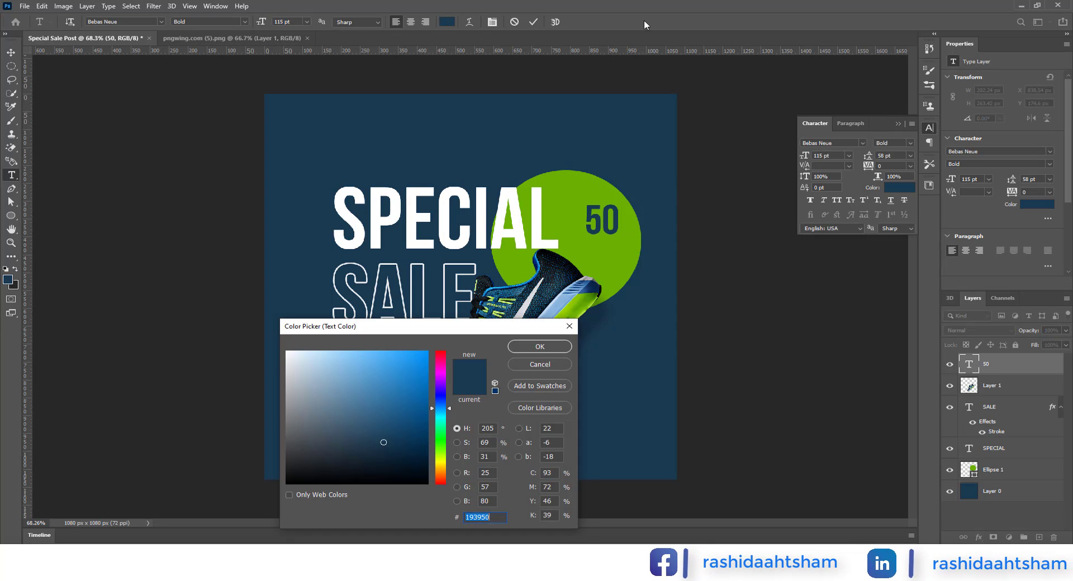
{"action": "left_click", "coordinate": [540, 347]}
{"action": "key", "text": "v"}
{"action": "left_click_drag", "start_coordinate": [609, 226], "coordinate": [599, 242]}
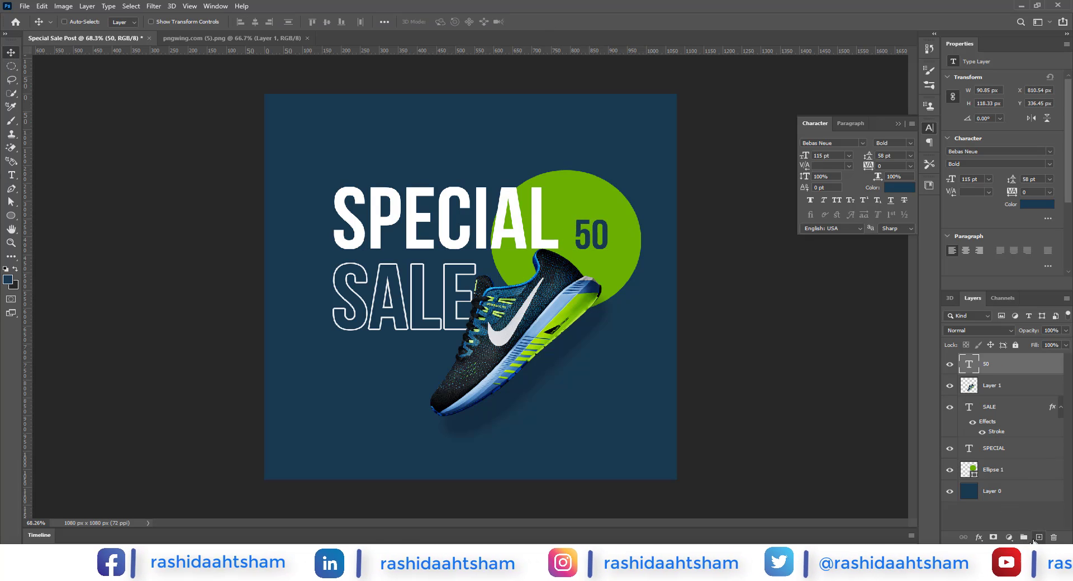
Step: Add a dark blue "%" text at 60 pt and place it at the upper end of the "50" inside the green circle
{"action": "key", "text": "t"}
{"action": "left_click", "coordinate": [621, 237]}
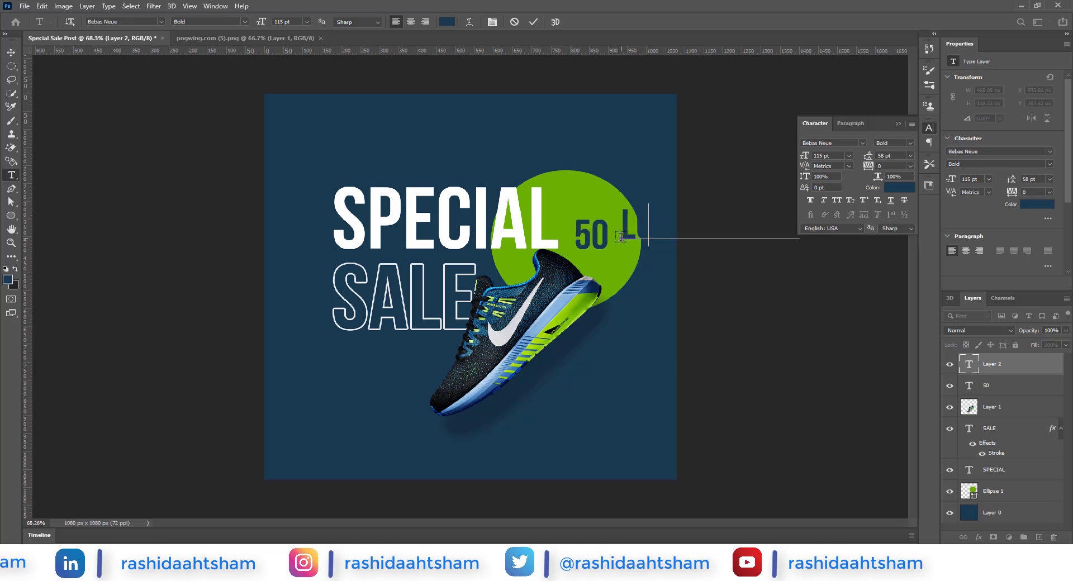
{"action": "type", "text": "%"}
{"action": "key", "text": "ctrl+a"}
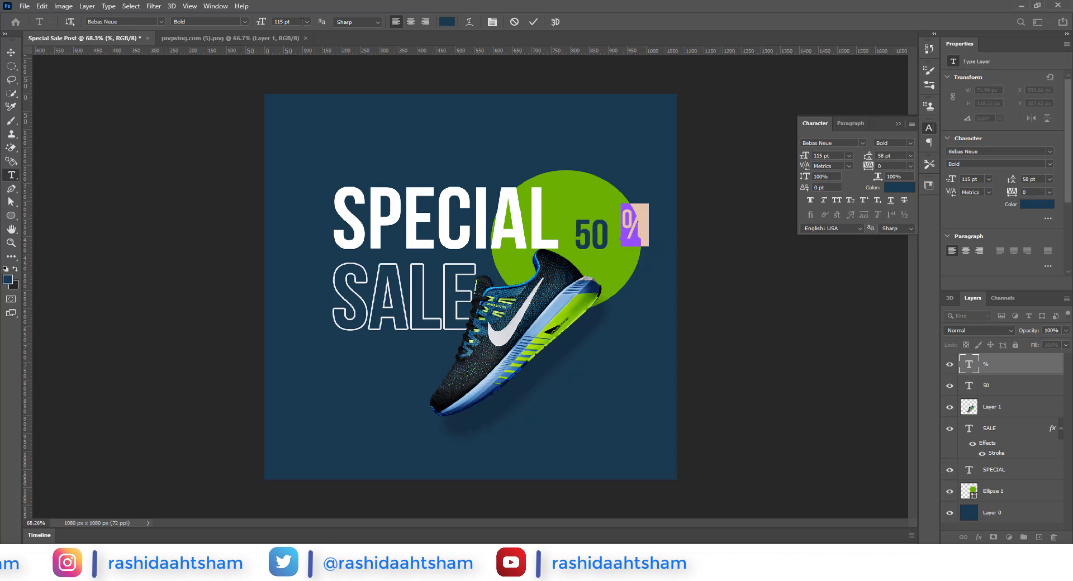
{"action": "left_click", "coordinate": [307, 22]}
{"action": "left_click", "coordinate": [291, 132]}
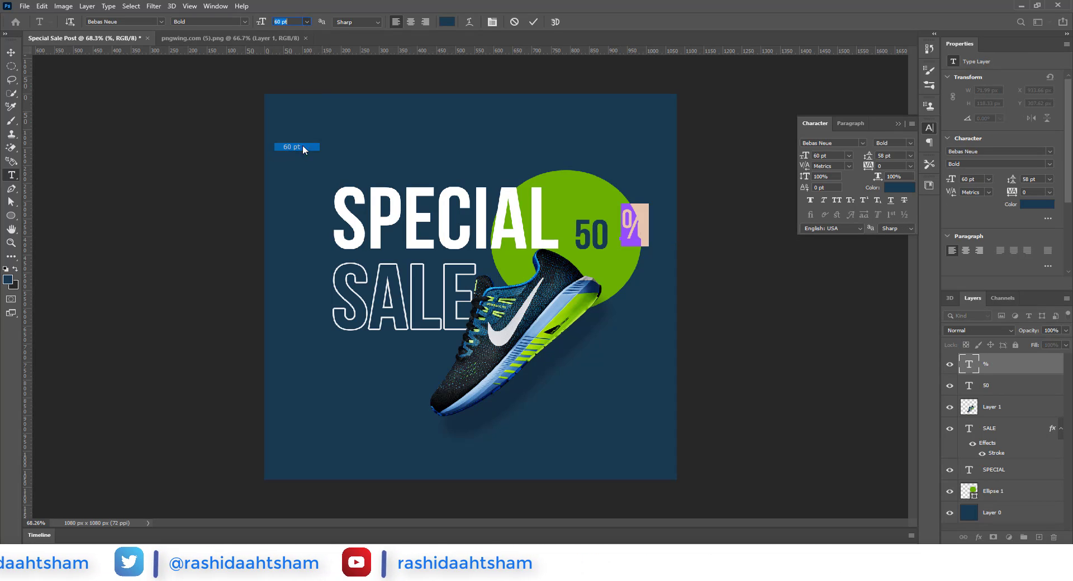
{"action": "left_click", "coordinate": [533, 21]}
{"action": "key", "text": "v"}
{"action": "scroll", "coordinate": [579, 260], "scroll_direction": "up", "scroll_amount": 3}
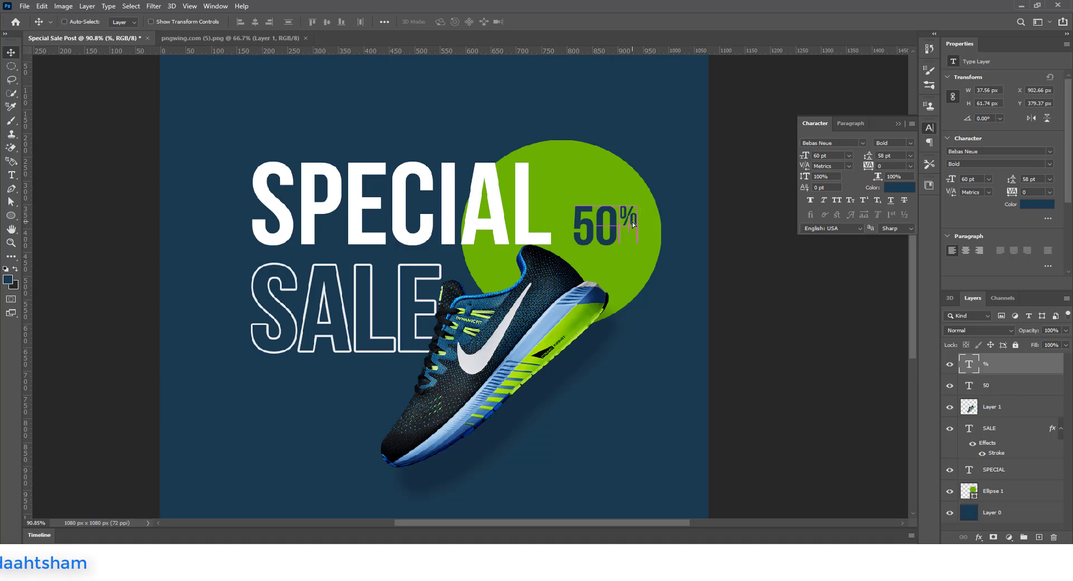
Step: Duplicate the % text directly below itself, change the copy to "OFF" and scale it down to about 44 pt
{"action": "left_click_drag", "start_coordinate": [632, 222], "coordinate": [632, 248]}
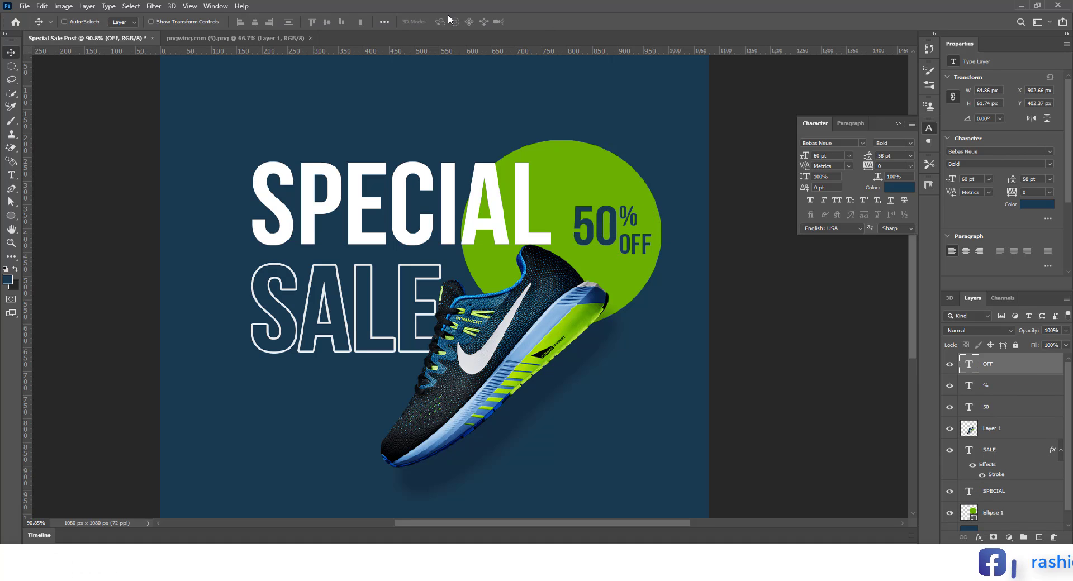
{"action": "left_click_drag", "start_coordinate": [638, 244], "coordinate": [637, 243]}
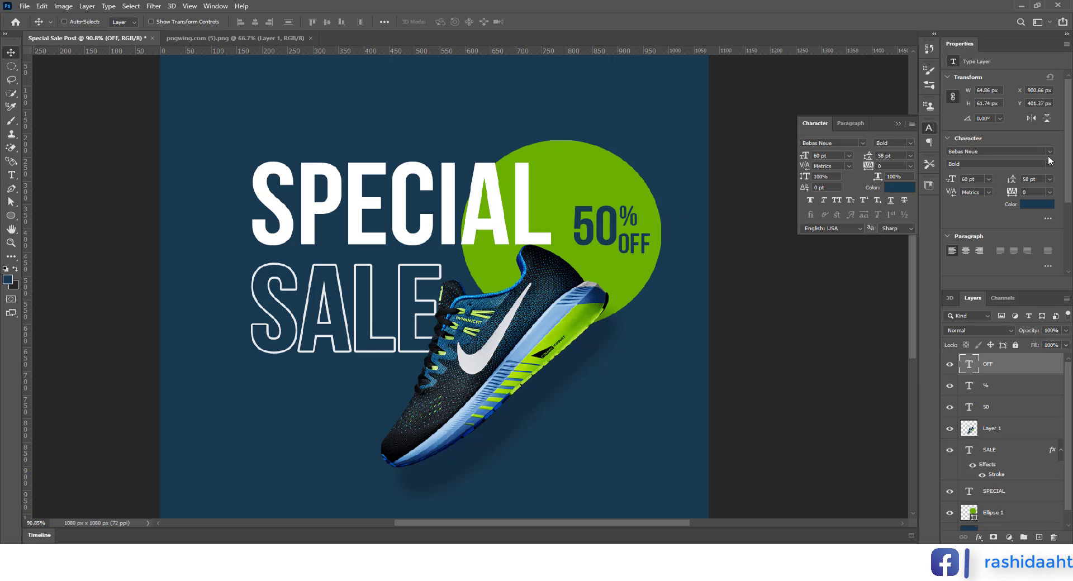
{"action": "key", "text": "ctrl+t"}
{"action": "scroll", "coordinate": [644, 243], "scroll_direction": "up", "scroll_amount": 2}
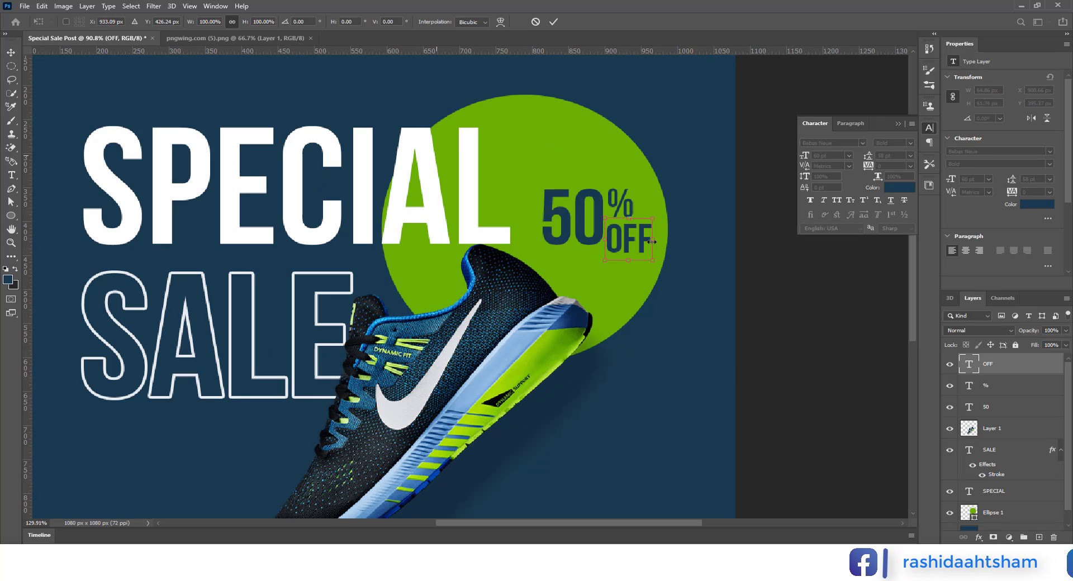
{"action": "left_click", "coordinate": [553, 22]}
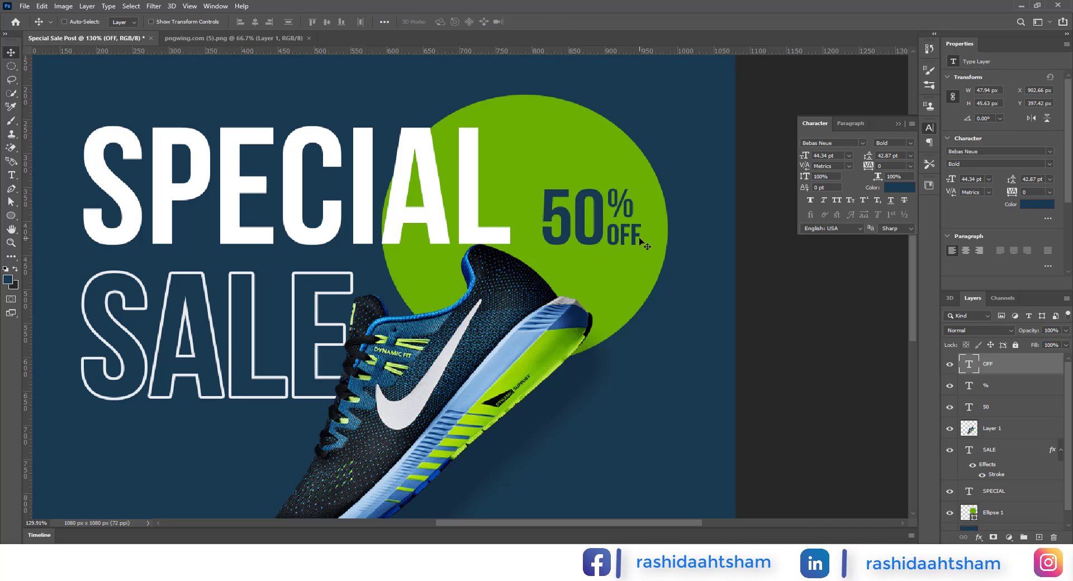
Step: Centre the % and OFF texts horizontally on each other and move the 50, % and OFF texts together down 17 px
{"action": "left_click", "coordinate": [1009, 390], "text": "ctrl"}
{"action": "left_click", "coordinate": [255, 22]}
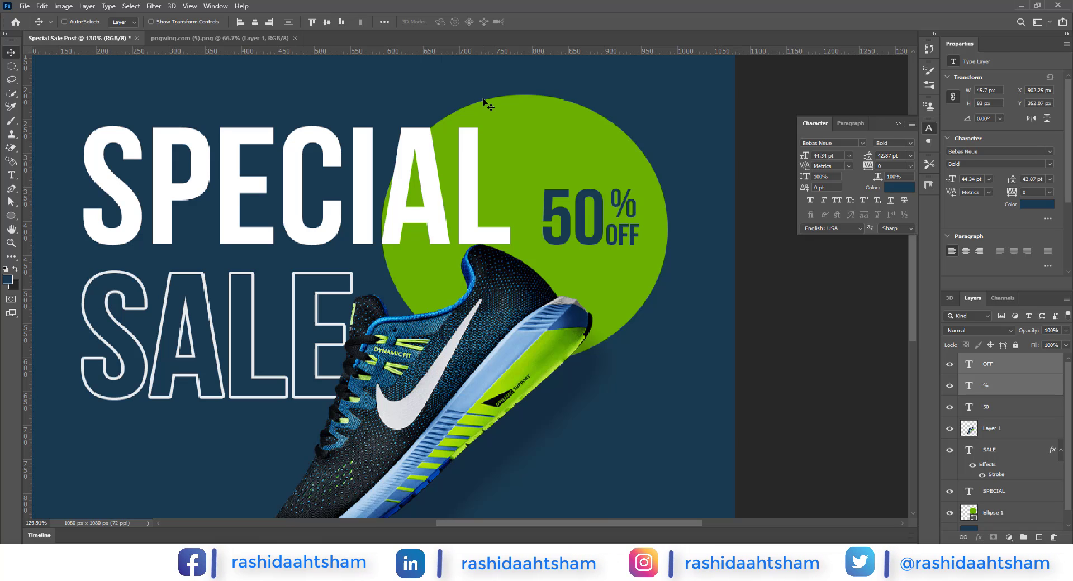
{"action": "scroll", "coordinate": [355, 246], "scroll_direction": "down", "scroll_amount": 5}
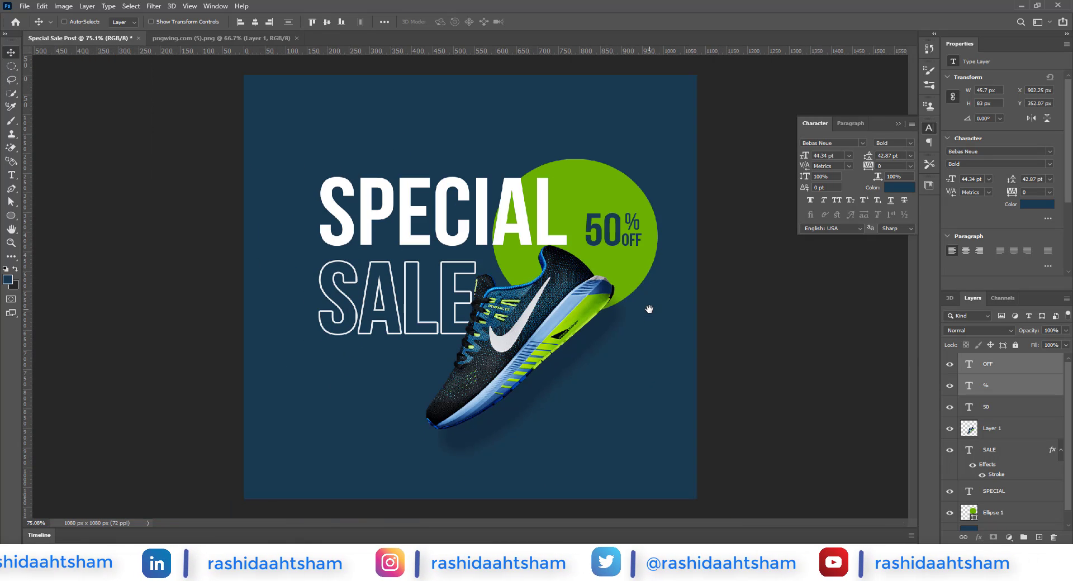
{"action": "left_click", "coordinate": [1009, 407]}
{"action": "left_click", "coordinate": [1008, 364], "text": "shift"}
{"action": "left_click_drag", "start_coordinate": [641, 241], "coordinate": [640, 248]}
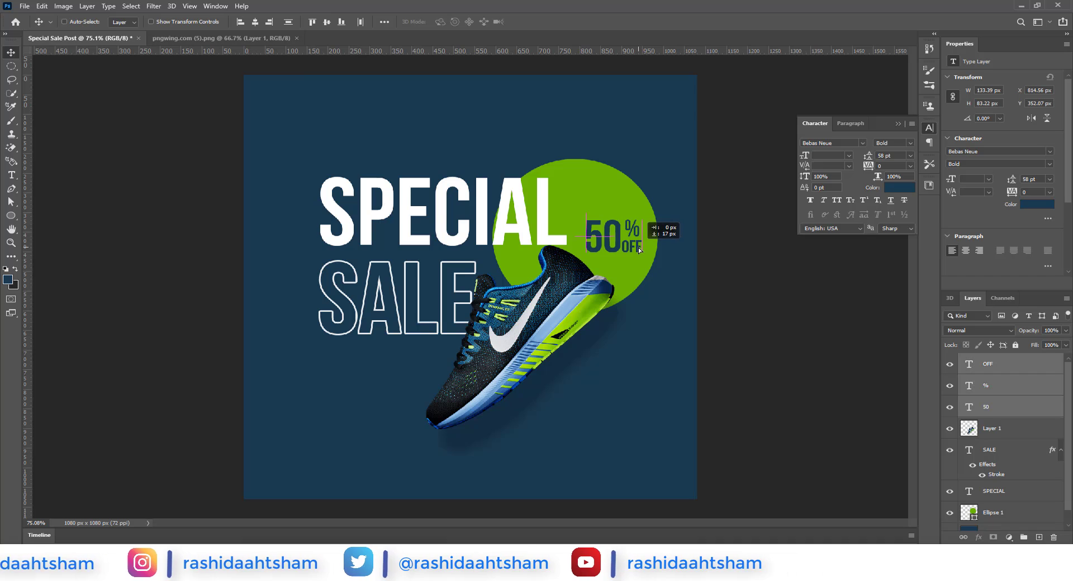
{"action": "scroll", "coordinate": [436, 275], "scroll_direction": "down", "scroll_amount": 1}
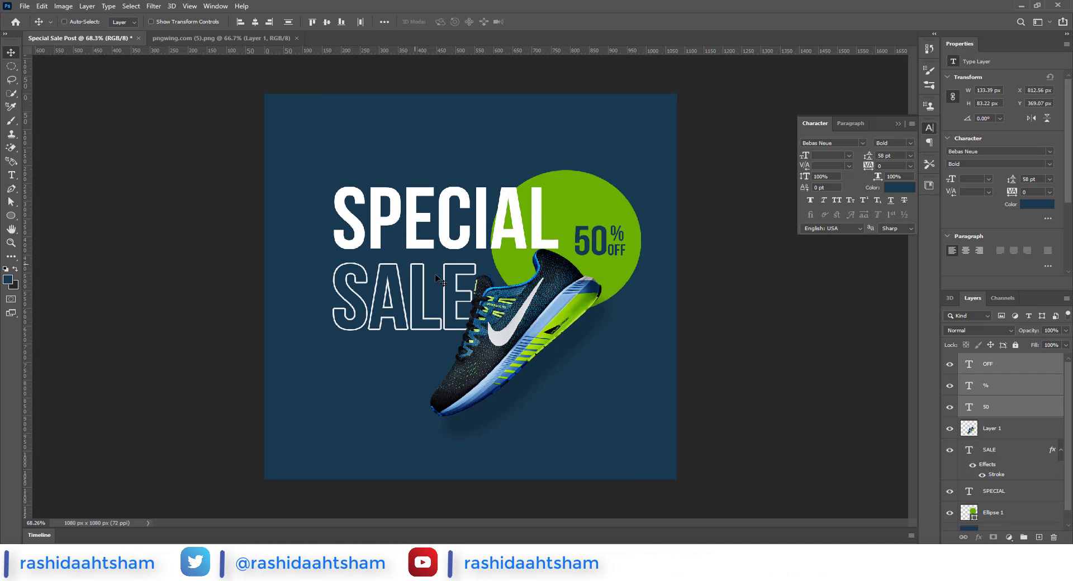
Step: Group all text layers as "Text" and group the shoe, circle and background layers as "design"
{"action": "left_click", "coordinate": [1020, 370]}
{"action": "left_click", "coordinate": [1009, 413], "text": "shift"}
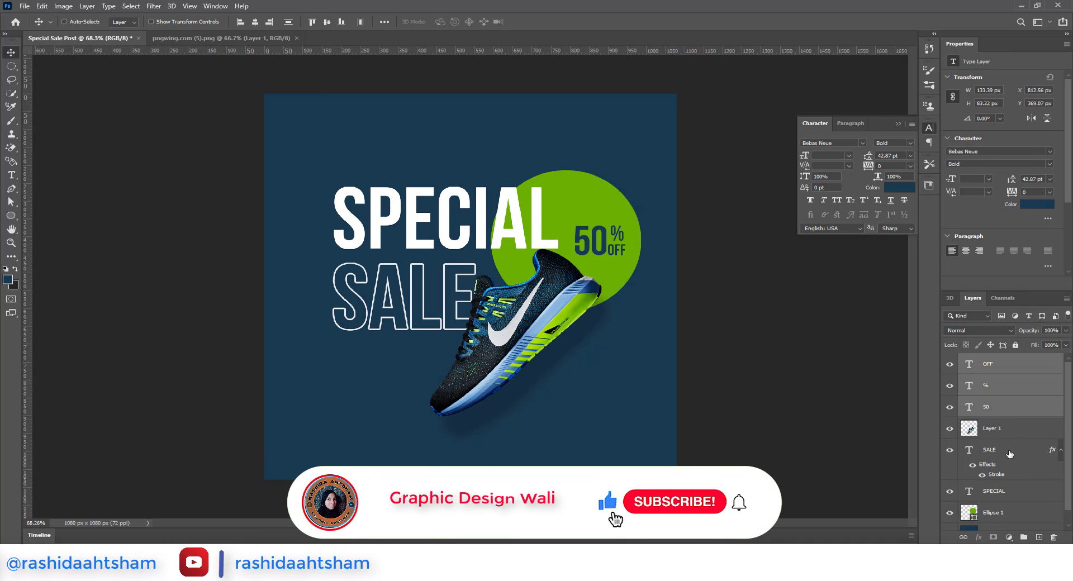
{"action": "key", "text": "ctrl+g"}
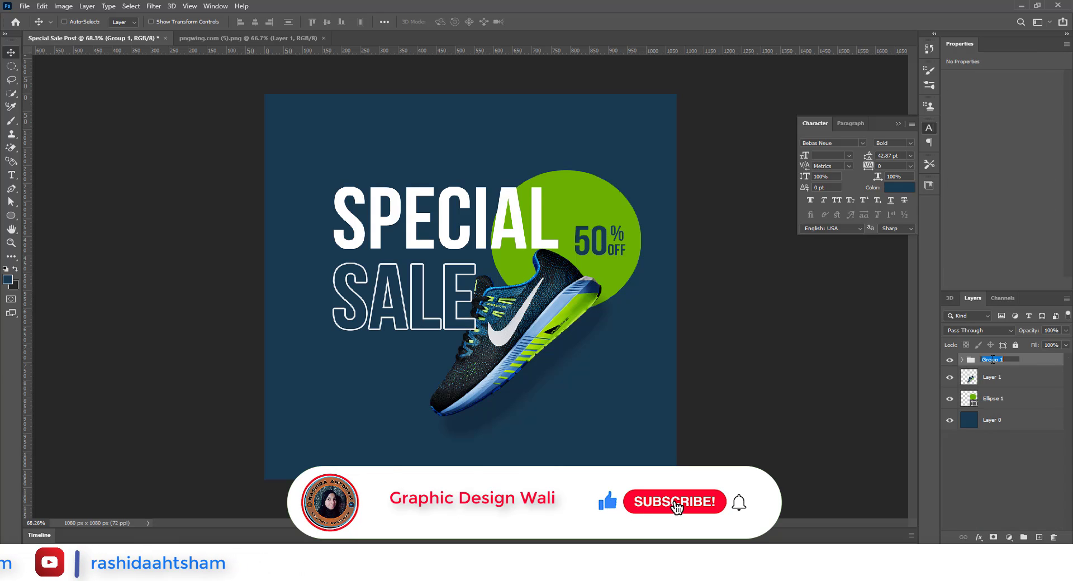
{"action": "left_click", "coordinate": [1004, 376]}
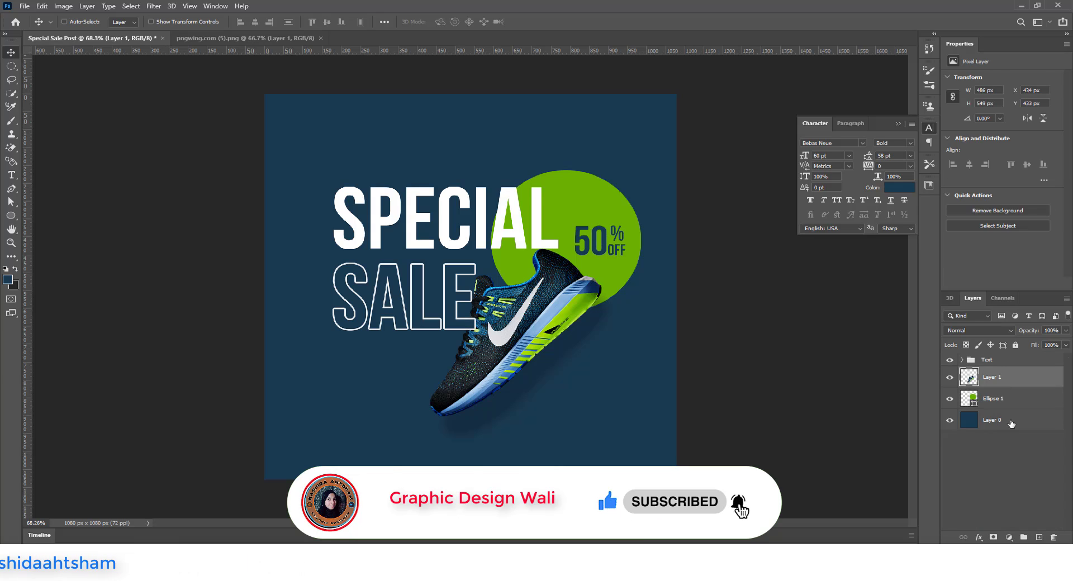
{"action": "left_click", "coordinate": [1010, 425], "text": "shift"}
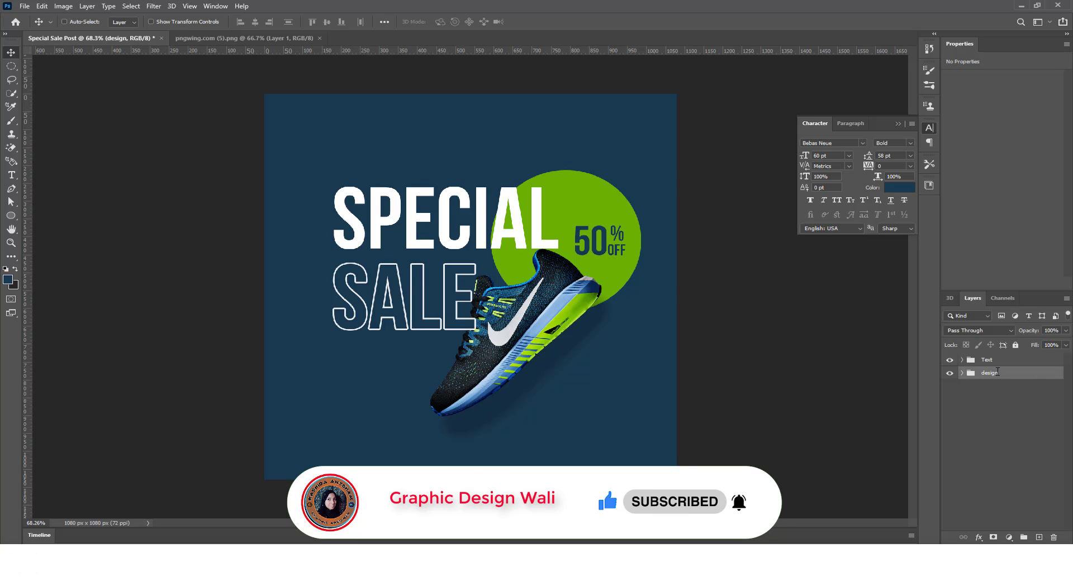
Step: Move the shoe layer out of the design group to the top of the Text group
{"action": "left_click_drag", "start_coordinate": [1000, 358], "coordinate": [972, 362]}
{"action": "key", "text": "ctrl+z"}
{"action": "left_click", "coordinate": [962, 373]}
{"action": "left_click", "coordinate": [999, 391]}
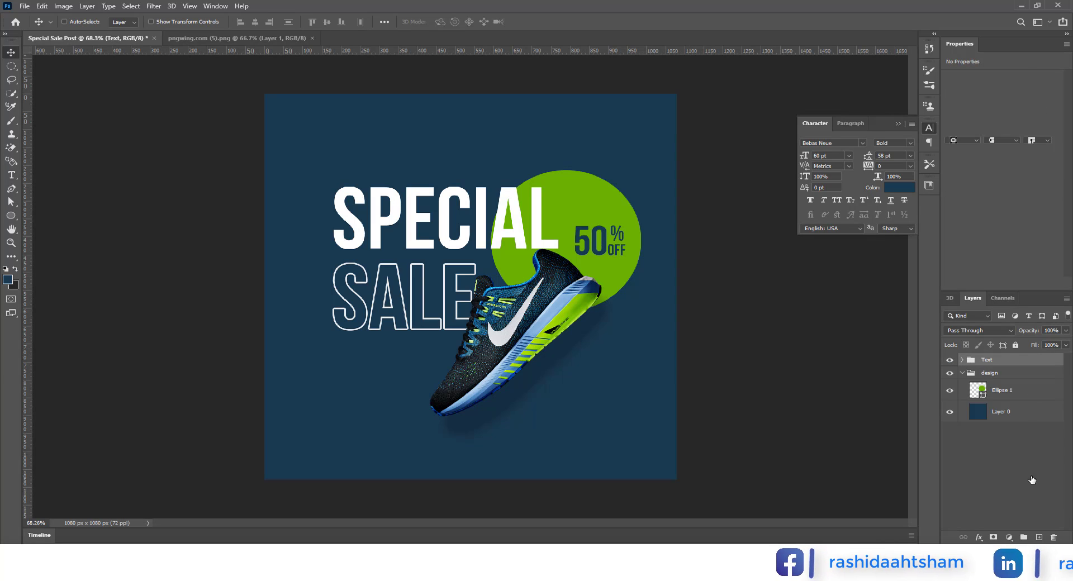
Step: Draw a 278 px circle above Ellipse 1 over the canvas's bottom-left corner and fill it with the large circle's green
{"action": "left_click", "coordinate": [1012, 390]}
{"action": "left_click", "coordinate": [1039, 537]}
{"action": "left_click", "coordinate": [11, 215]}
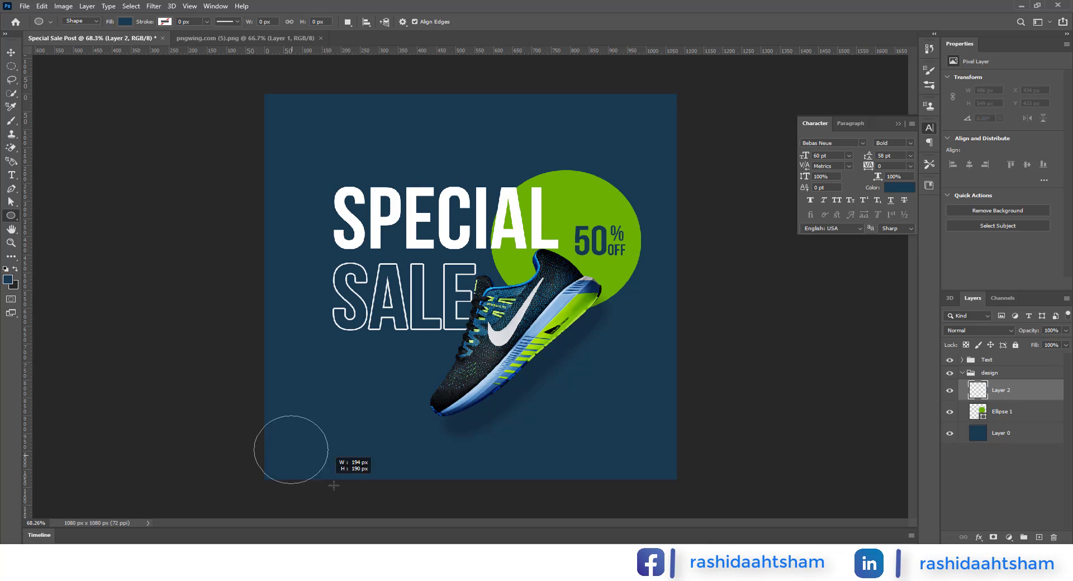
{"action": "left_click_drag", "start_coordinate": [334, 486], "coordinate": [361, 515]}
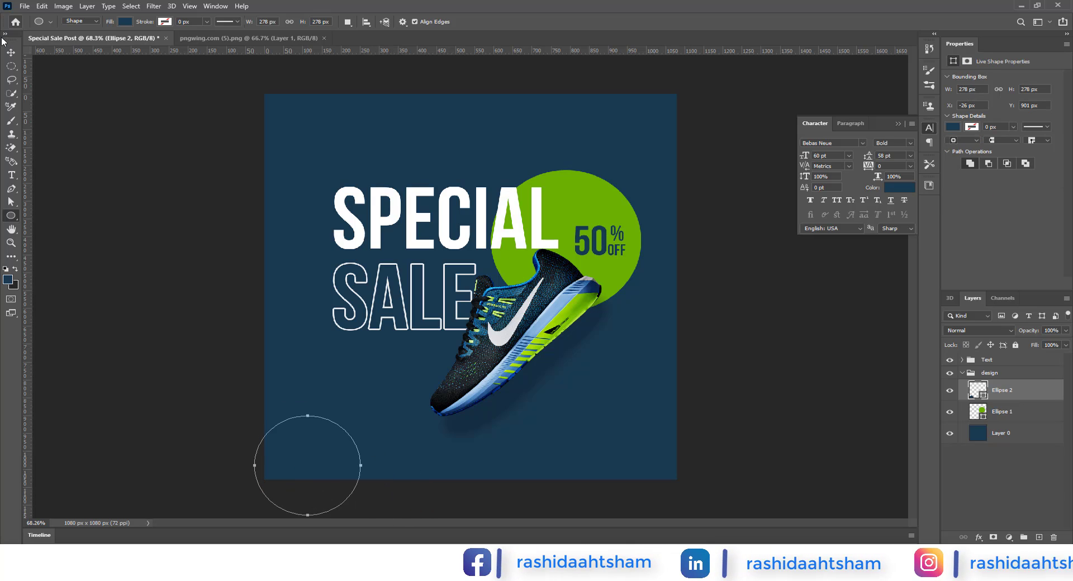
{"action": "left_click", "coordinate": [125, 21]}
{"action": "left_click", "coordinate": [194, 41]}
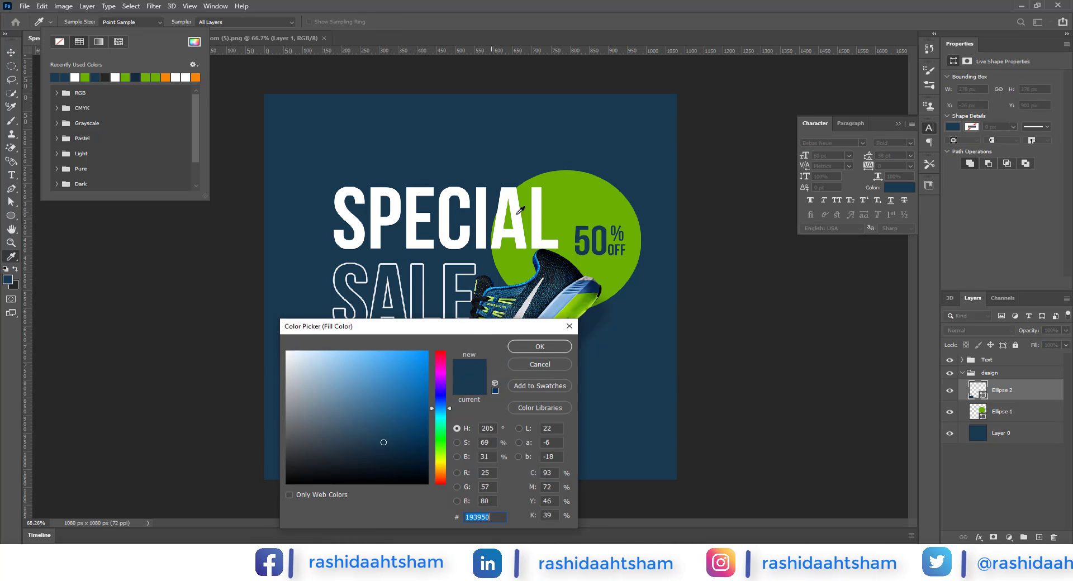
{"action": "left_click", "coordinate": [527, 210]}
{"action": "left_click", "coordinate": [539, 347]}
{"action": "key", "text": "v"}
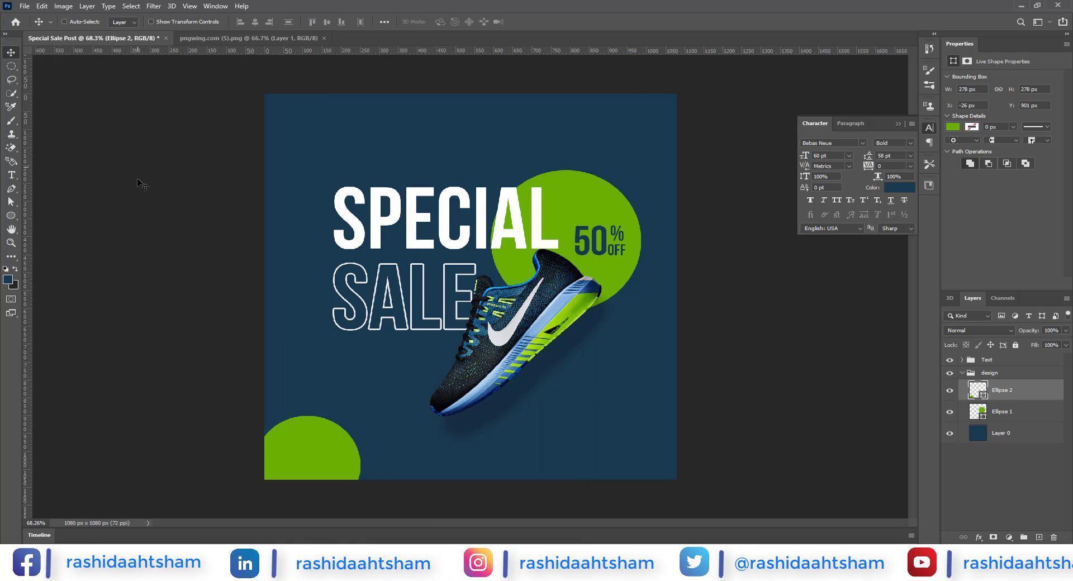
Step: Resize the green corner circle to about 311 × 294 px and move it up slightly
{"action": "scroll", "coordinate": [137, 178], "scroll_direction": "up", "scroll_amount": 1}
{"action": "key", "text": "ctrl+t"}
{"action": "left_click_drag", "start_coordinate": [350, 483], "coordinate": [376, 483]}
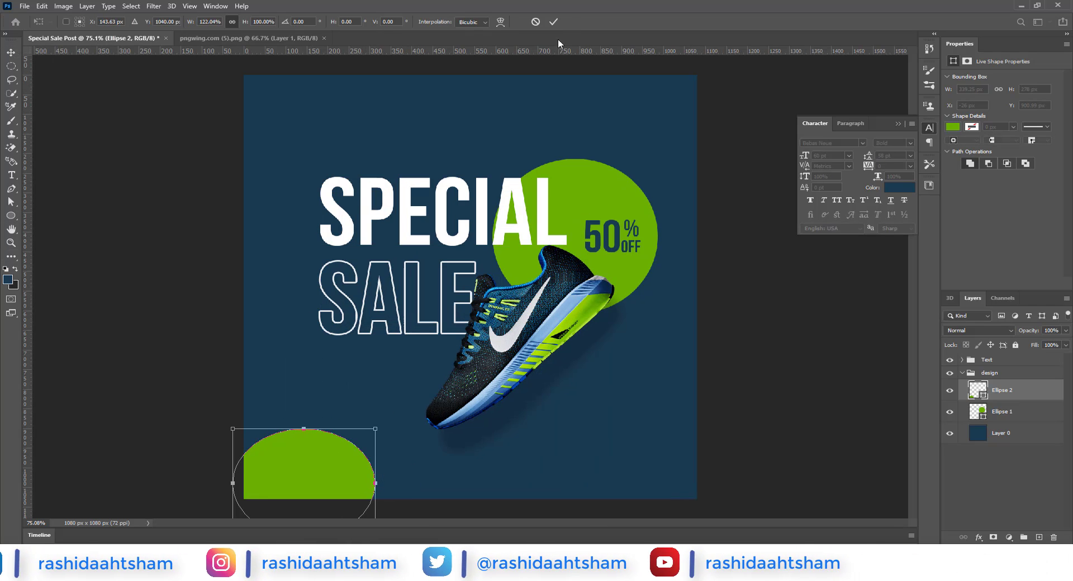
{"action": "left_click", "coordinate": [553, 21]}
{"action": "key", "text": "ctrl+t"}
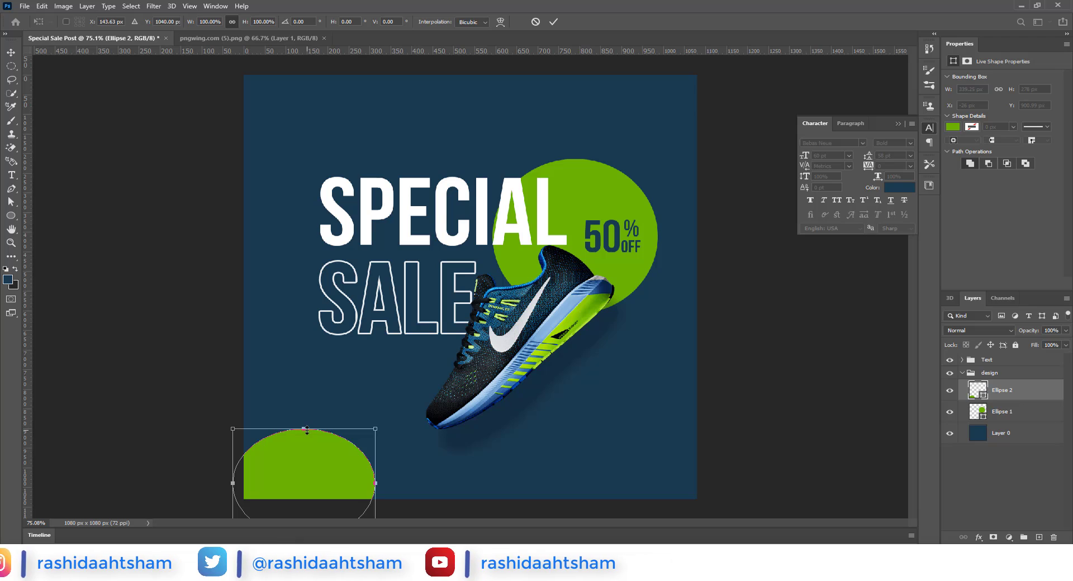
{"action": "mouse_move", "coordinate": [307, 430]}
{"action": "left_mouse_down"}
{"action": "mouse_move", "coordinate": [299, 416]}
{"action": "mouse_move", "coordinate": [288, 430]}
{"action": "left_mouse_up"}
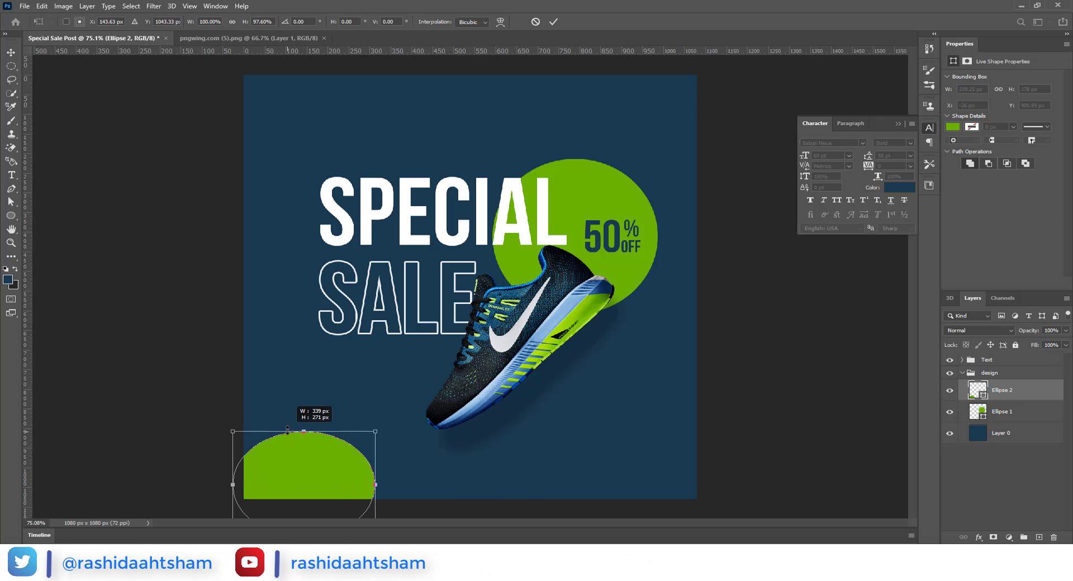
{"action": "mouse_move", "coordinate": [375, 431]}
{"action": "left_mouse_down"}
{"action": "mouse_move", "coordinate": [358, 431]}
{"action": "mouse_move", "coordinate": [364, 422]}
{"action": "left_mouse_up"}
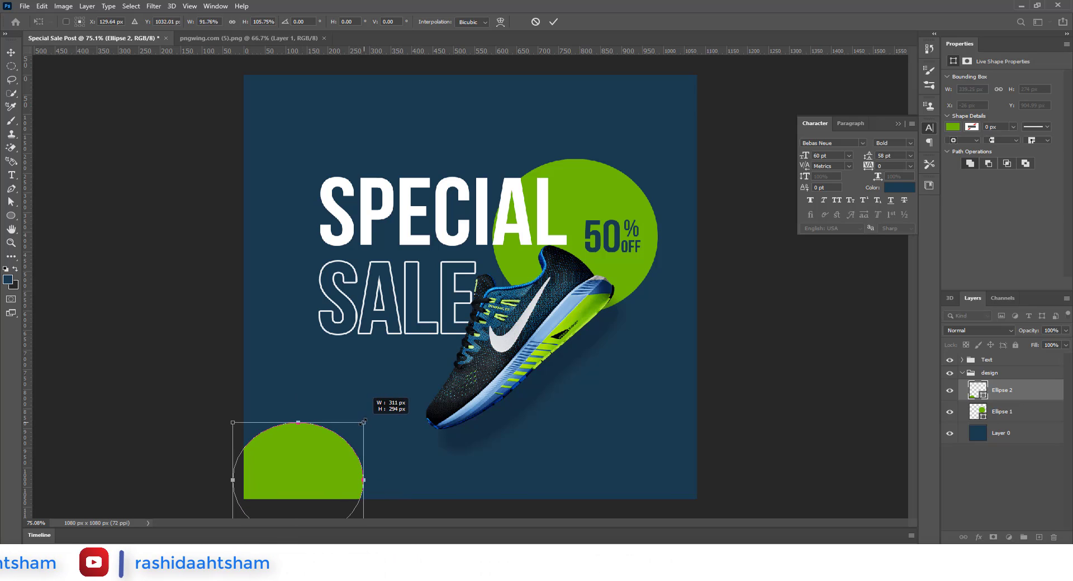
{"action": "left_click", "coordinate": [553, 21]}
{"action": "left_click_drag", "start_coordinate": [330, 475], "coordinate": [332, 466]}
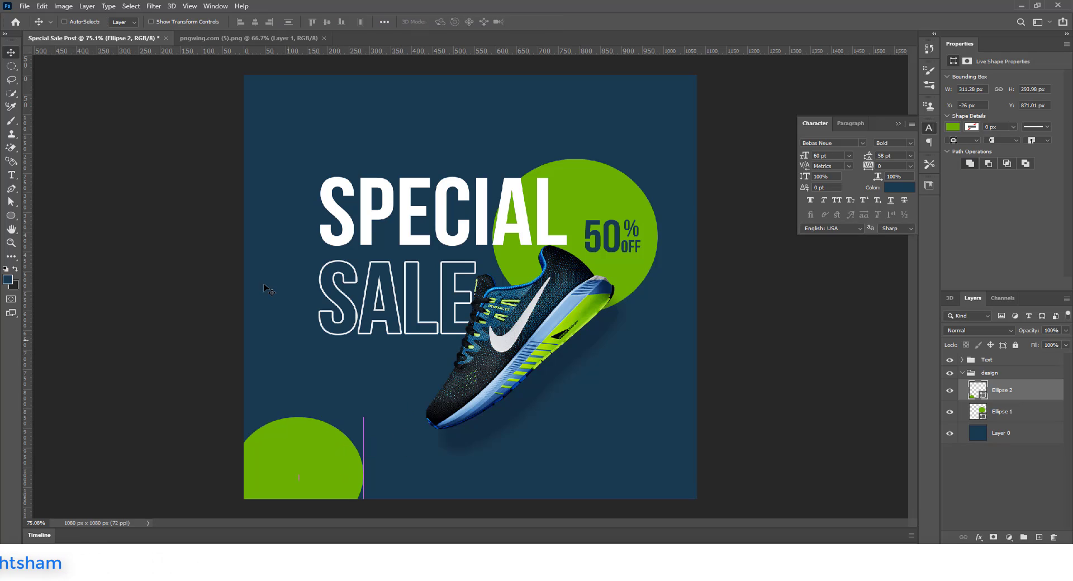
Step: Draw a dark blue rounded rectangle of 189 × 56 px with a 10 px radius and place it inside the corner circle
{"action": "left_click", "coordinate": [1040, 537]}
{"action": "left_click", "coordinate": [11, 216]}
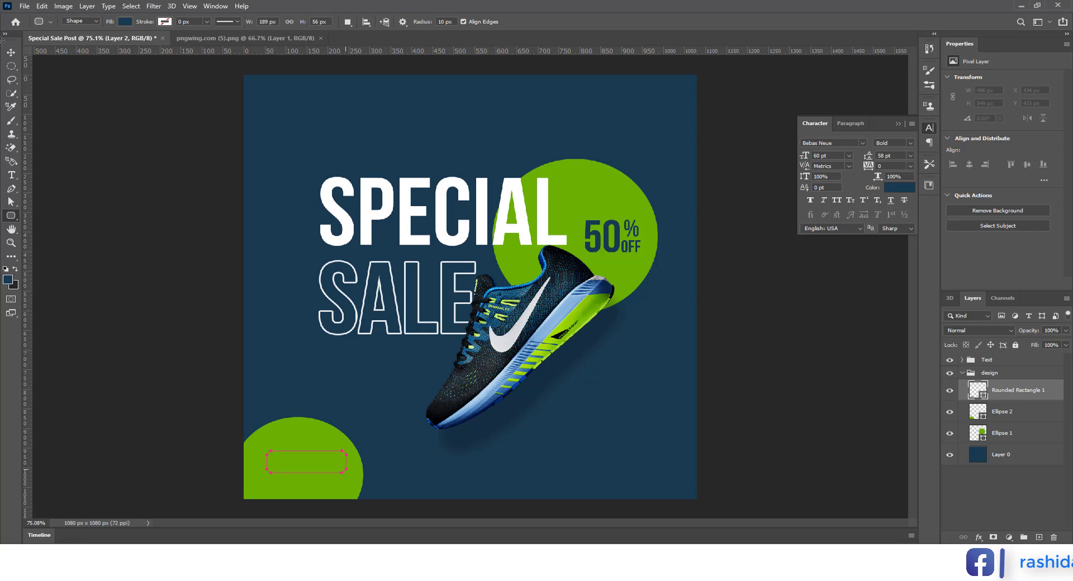
{"action": "left_click_drag", "start_coordinate": [315, 471], "coordinate": [306, 464]}
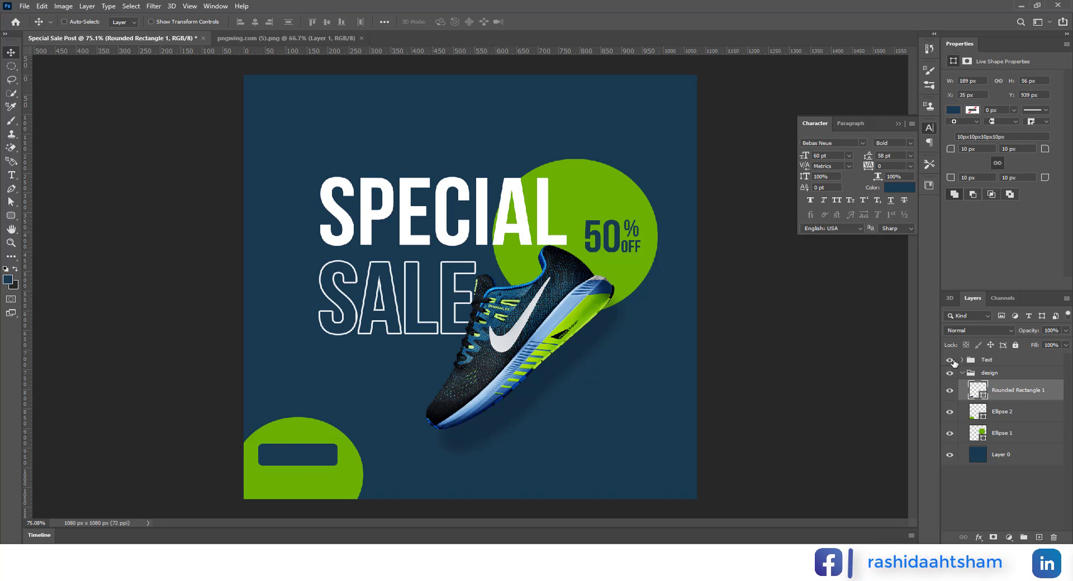
Step: Add the text "SHOP NOW" over the rounded rectangle, on a new layer above the shoe in the Text group
{"action": "left_click", "coordinate": [984, 361]}
{"action": "left_click", "coordinate": [963, 360]}
{"action": "left_click", "coordinate": [1001, 377]}
{"action": "left_click", "coordinate": [1039, 537]}
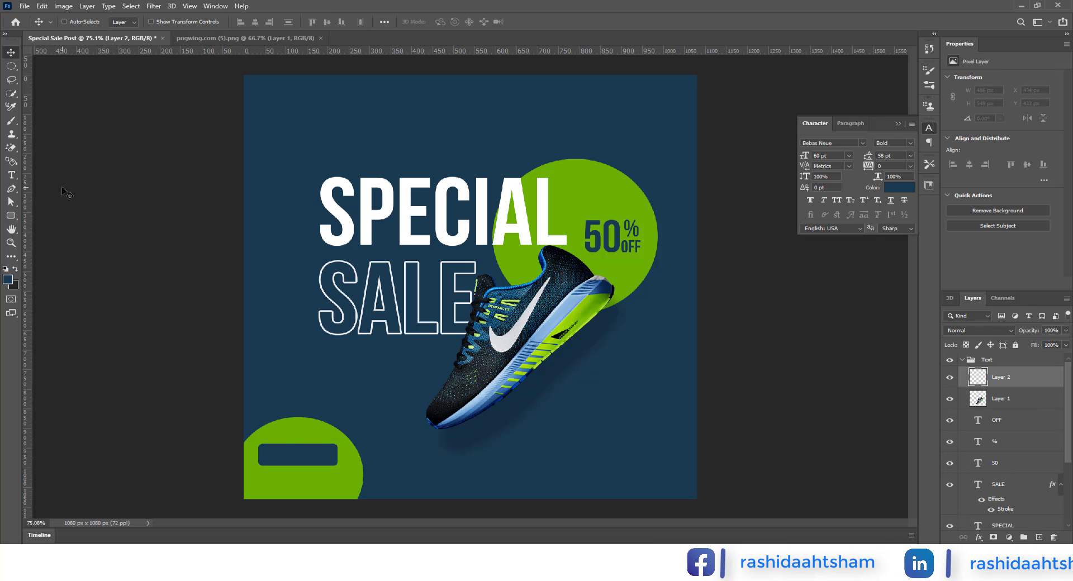
{"action": "left_click", "coordinate": [11, 175]}
{"action": "left_click", "coordinate": [278, 462]}
{"action": "key", "text": "BackSpace"}
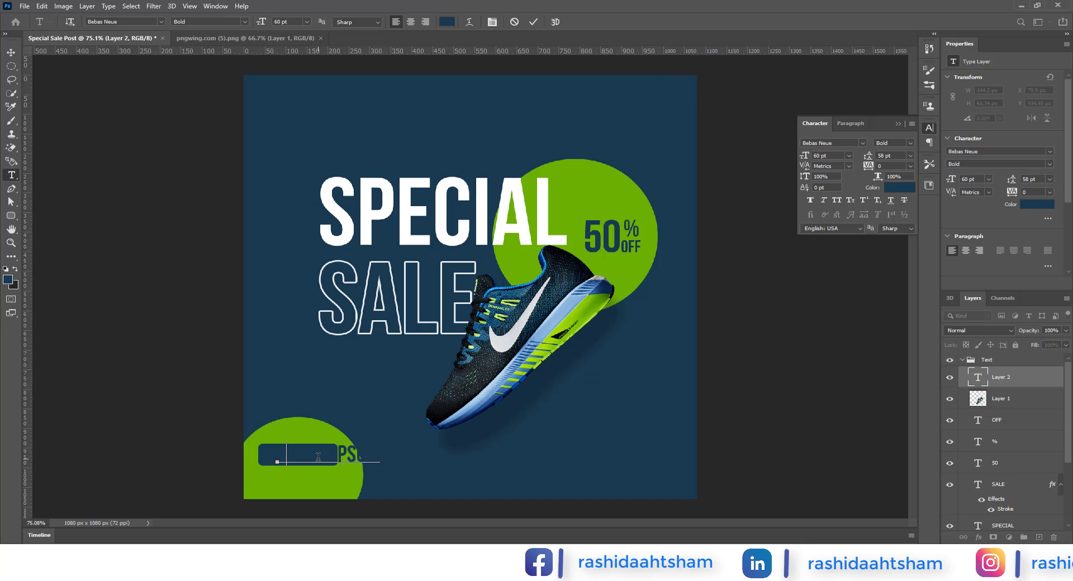
{"action": "type", "text": "SHOP NOW"}
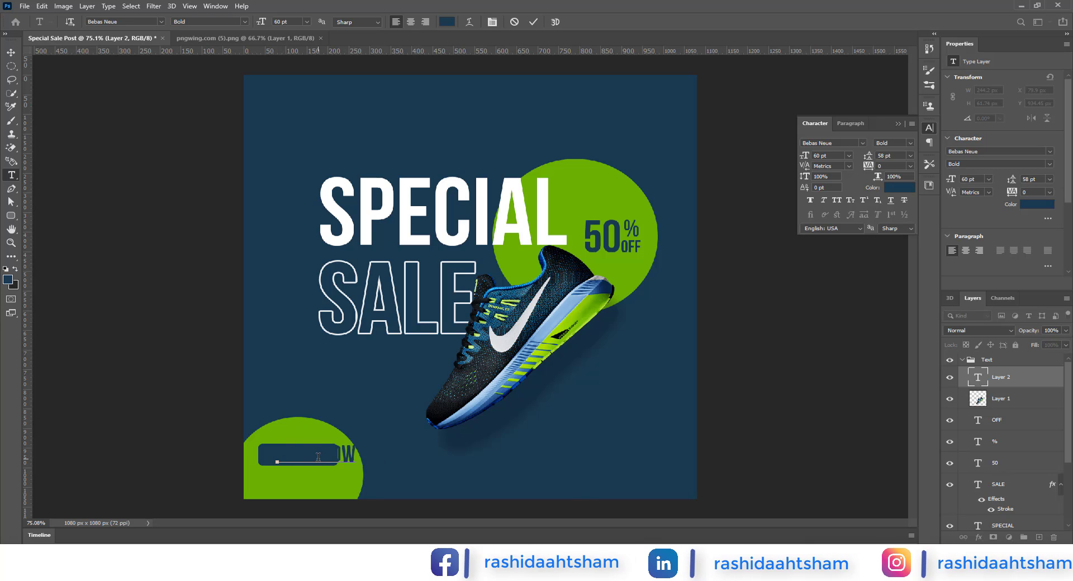
Step: Format the SHOP NOW text as white 28 pt Poppins SemiBold
{"action": "double_click", "coordinate": [975, 380]}
{"action": "left_click_drag", "start_coordinate": [293, 21], "coordinate": [248, 22]}
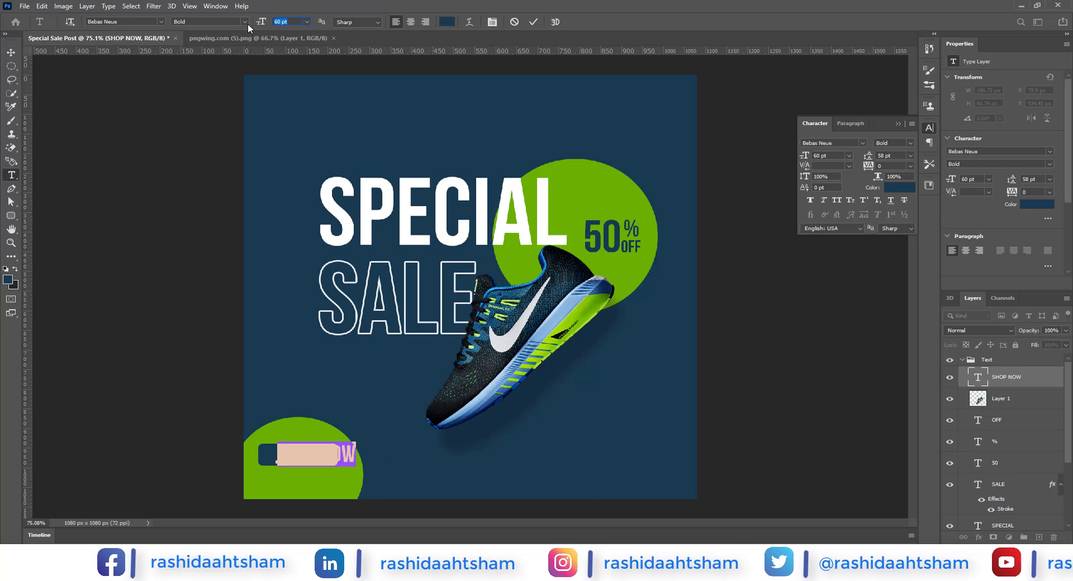
{"action": "type", "text": "28"}
{"action": "key", "text": "Return"}
{"action": "left_click", "coordinate": [448, 22]}
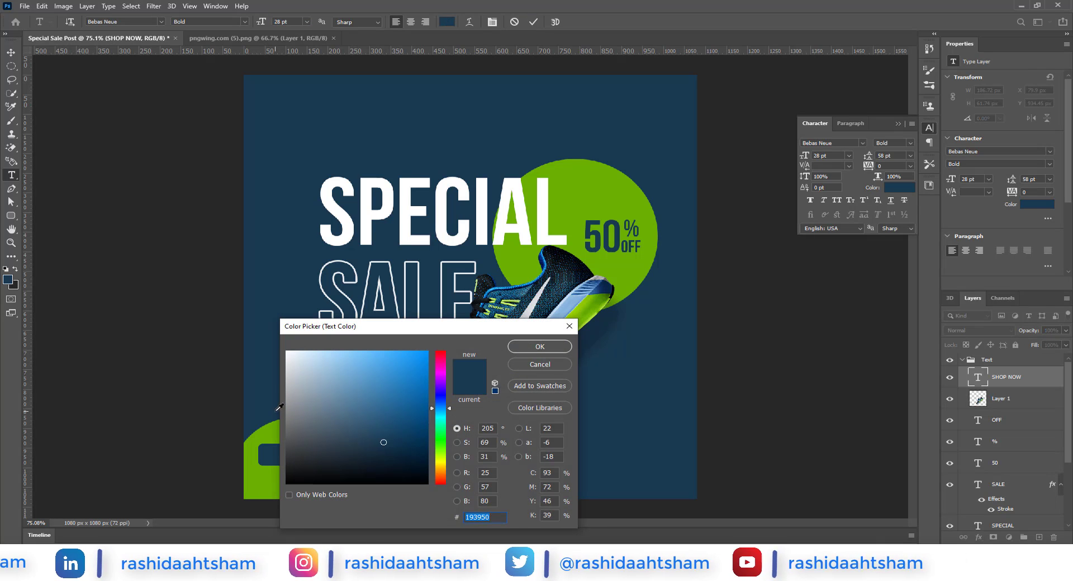
{"action": "left_click", "coordinate": [286, 351]}
{"action": "left_click", "coordinate": [540, 346]}
{"action": "left_click", "coordinate": [133, 21]}
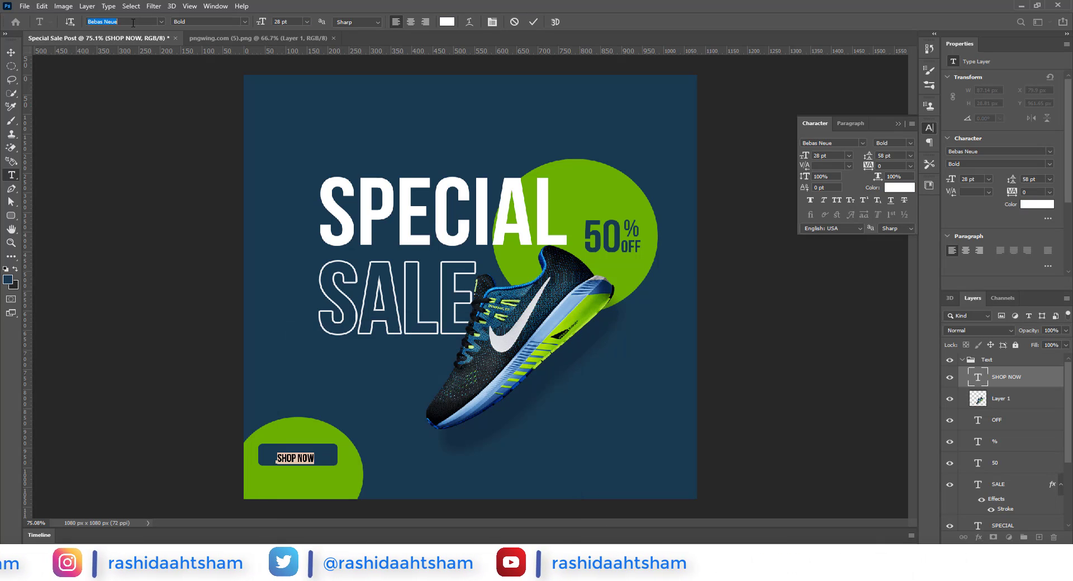
{"action": "type", "text": "pop"}
{"action": "left_click", "coordinate": [171, 155]}
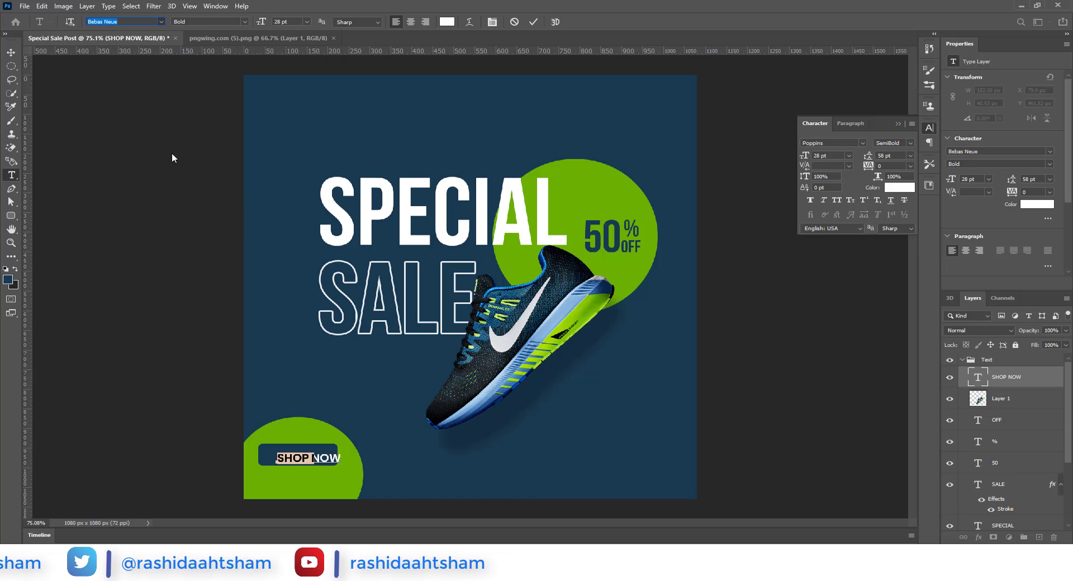
Step: Move the SHOP NOW text onto the rounded rectangle and align their vertical centers
{"action": "left_click", "coordinate": [12, 51]}
{"action": "scroll", "coordinate": [291, 460], "scroll_direction": "up", "scroll_amount": 4}
{"action": "left_click_drag", "start_coordinate": [328, 465], "coordinate": [311, 459]}
{"action": "scroll", "coordinate": [1022, 408], "scroll_direction": "down", "scroll_amount": 3}
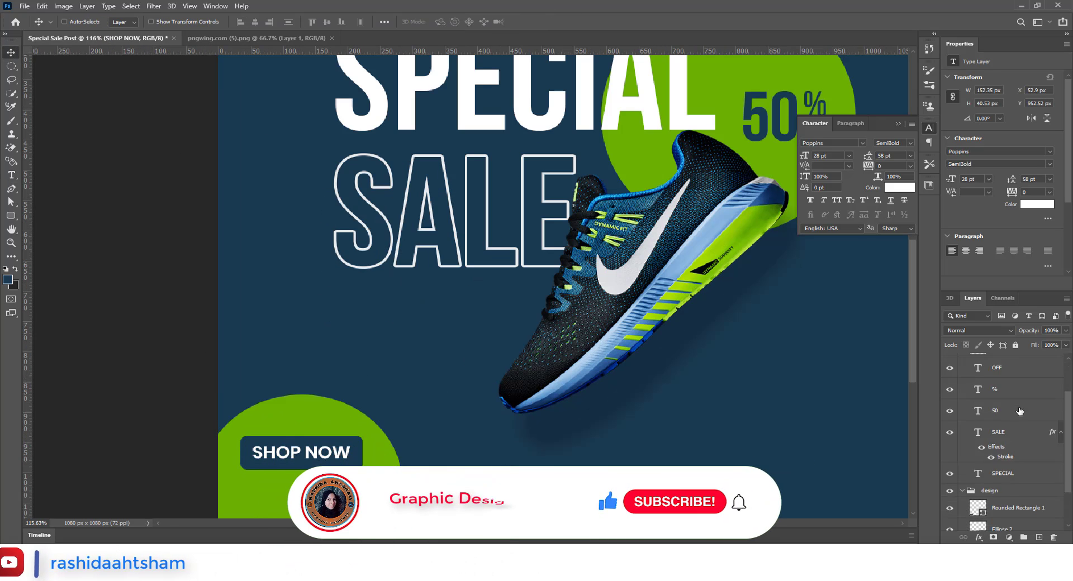
{"action": "left_click", "coordinate": [1011, 471]}
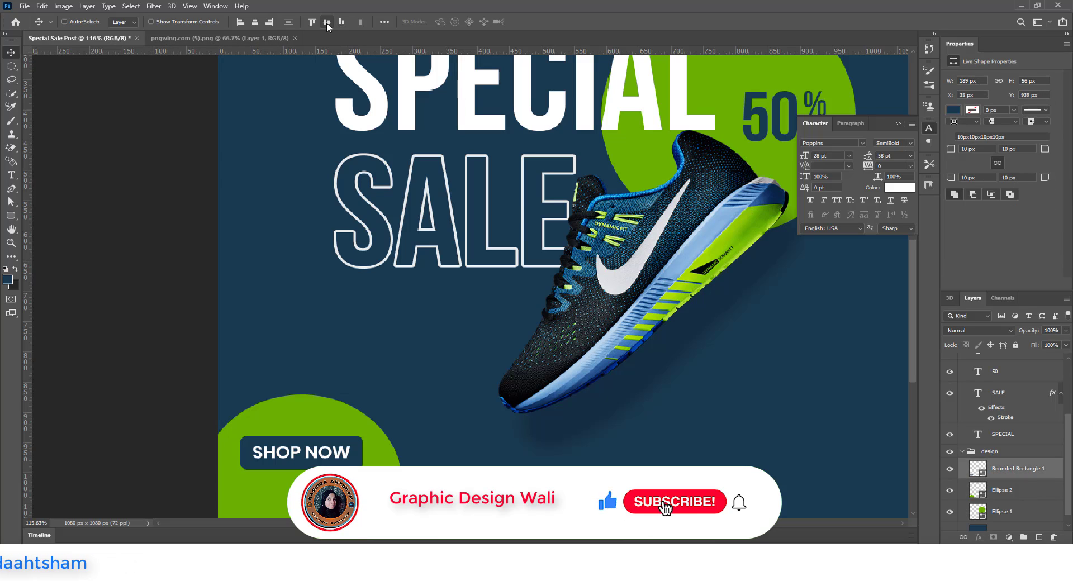
{"action": "scroll", "coordinate": [1017, 450], "scroll_direction": "up", "scroll_amount": 3}
{"action": "key", "text": "ctrl+shift+alt+n"}
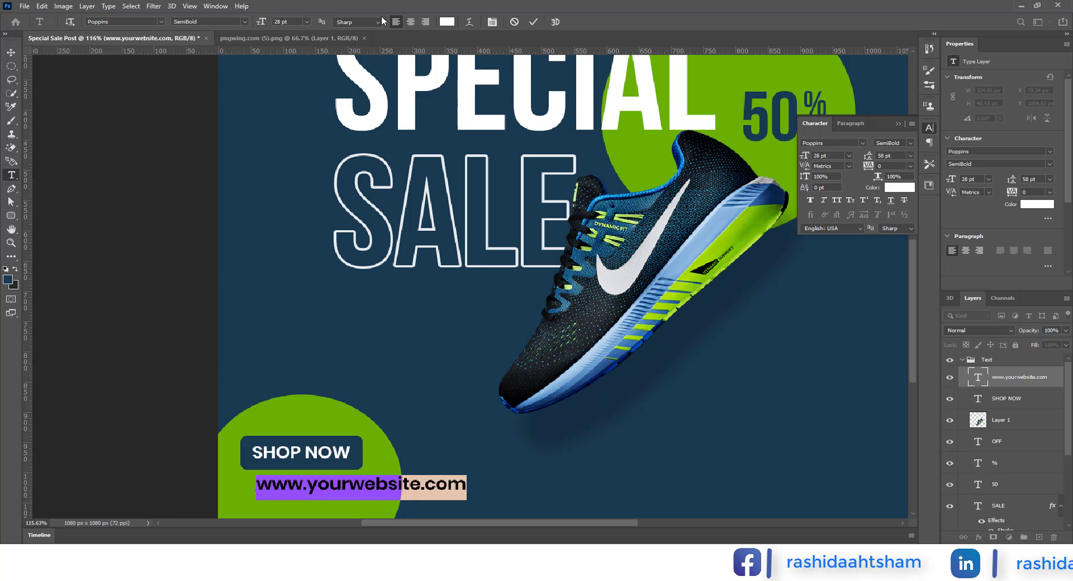
{"action": "left_click", "coordinate": [447, 21]}
{"action": "left_click", "coordinate": [468, 300]}
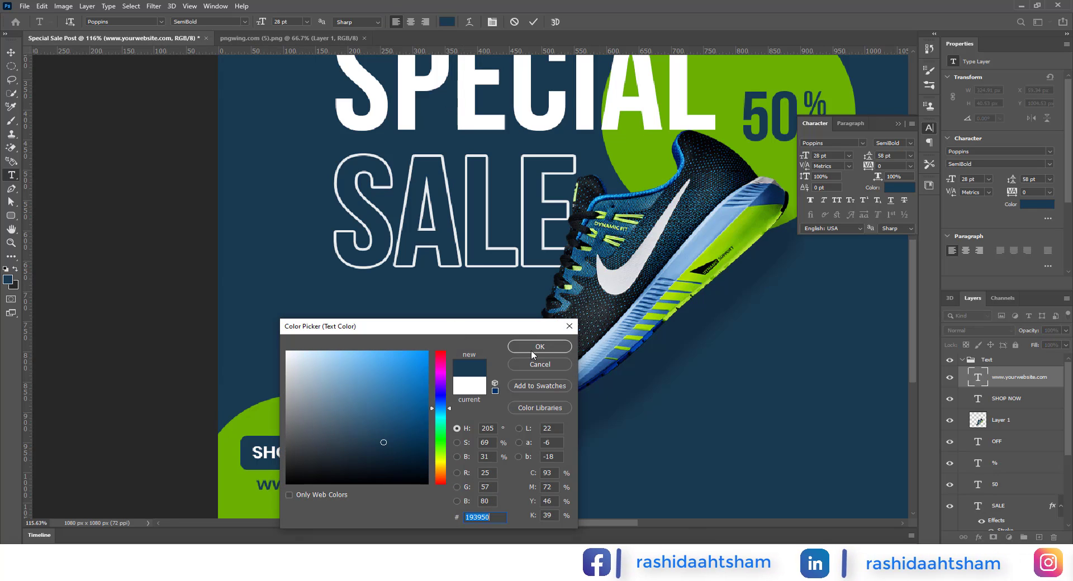
{"action": "left_click", "coordinate": [531, 348]}
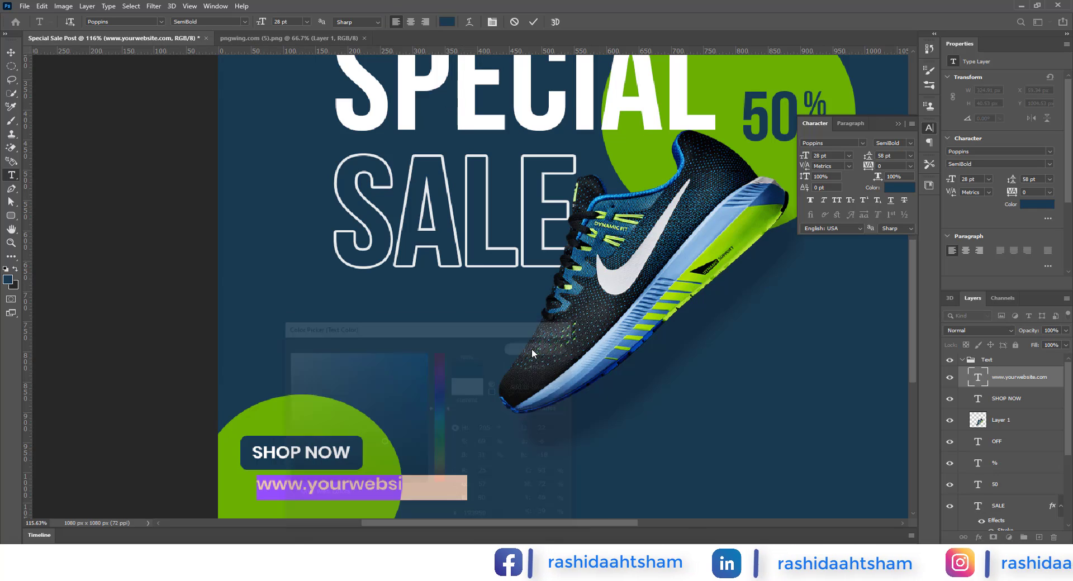
Step: Set the website text to Poppins Regular at 20 pt
{"action": "left_click", "coordinate": [279, 21]}
{"action": "type", "text": "20"}
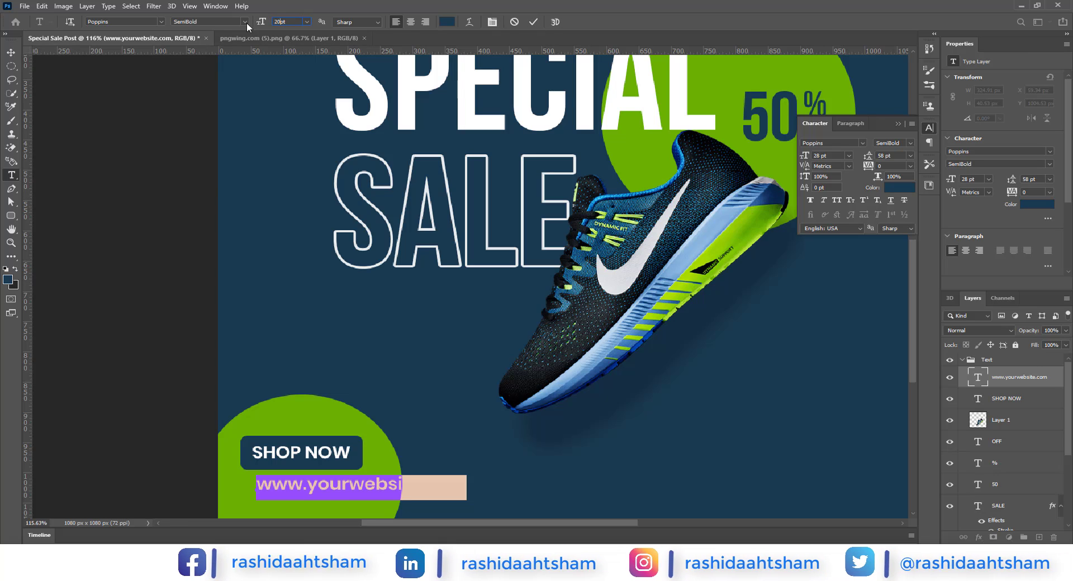
{"action": "left_click", "coordinate": [207, 21]}
{"action": "left_click", "coordinate": [193, 82]}
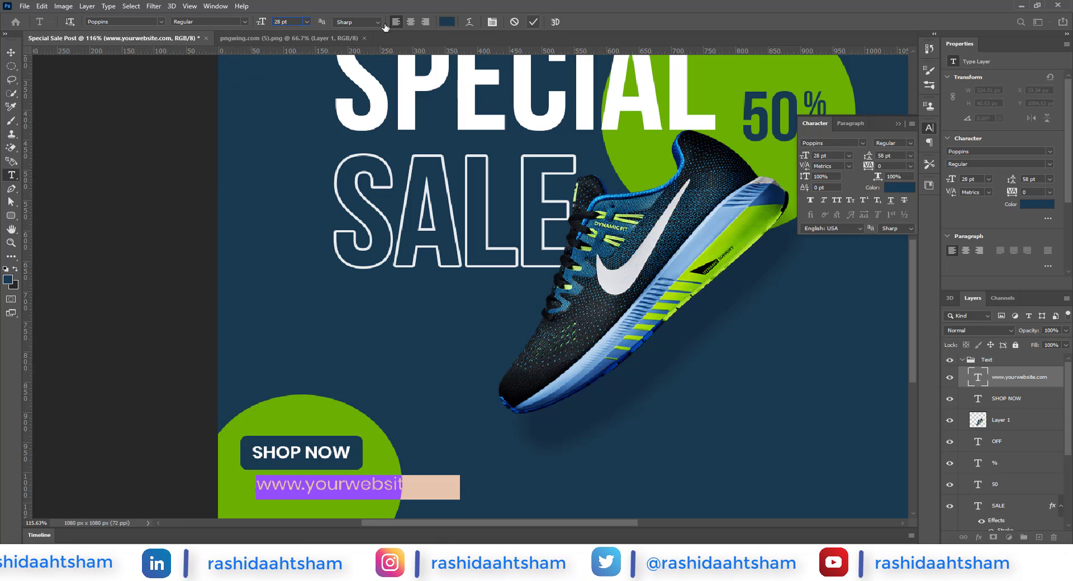
{"action": "type", "text": "20"}
{"action": "key", "text": "Return"}
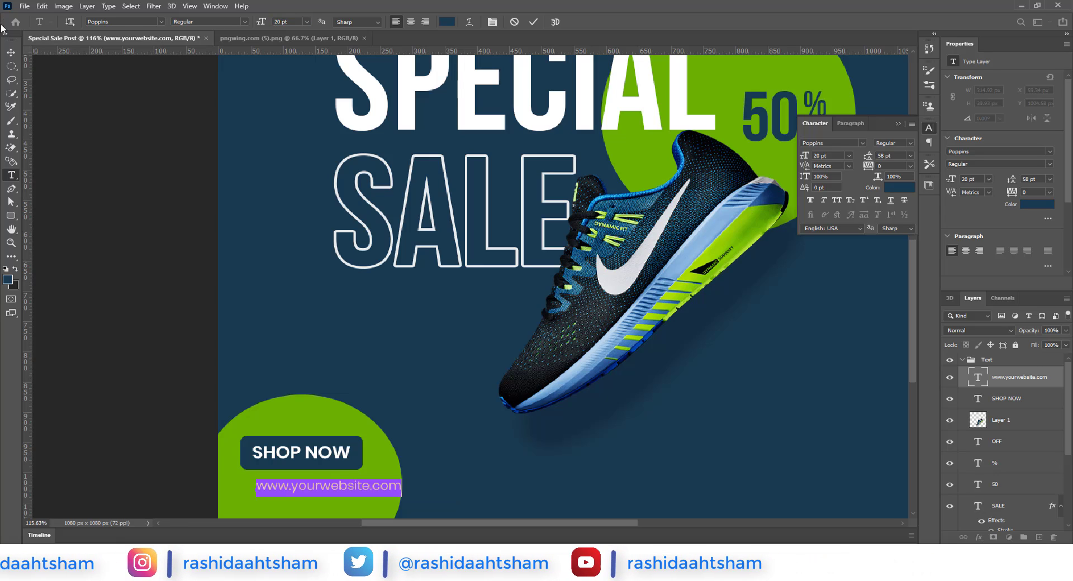
Step: Place the website text inside the green corner circle, directly beneath the SHOP NOW button
{"action": "key", "text": "ctrl+Return"}
{"action": "key", "text": "v"}
{"action": "left_click_drag", "start_coordinate": [376, 491], "coordinate": [353, 485]}
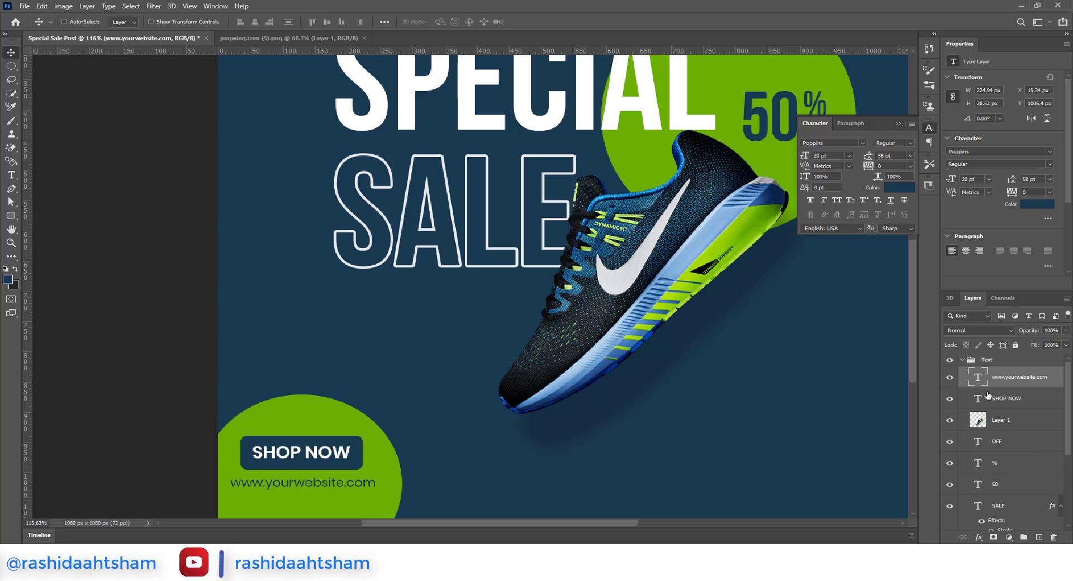
Step: Group the rounded rectangle and SHOP NOW text as "Shop Now button", keeping the text layer above the rectangle
{"action": "scroll", "coordinate": [1003, 508], "scroll_direction": "down", "scroll_amount": 2}
{"action": "scroll", "coordinate": [1004, 508], "scroll_direction": "down", "scroll_amount": 1}
{"action": "left_click", "coordinate": [1012, 517]}
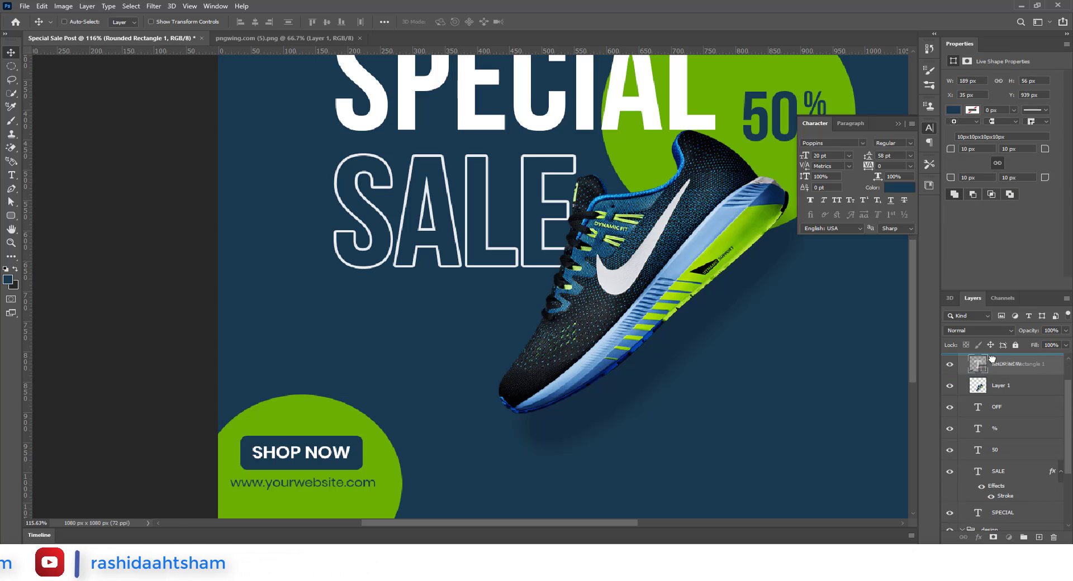
{"action": "left_click_drag", "start_coordinate": [993, 358], "coordinate": [995, 375]}
{"action": "key", "text": "ctrl+g"}
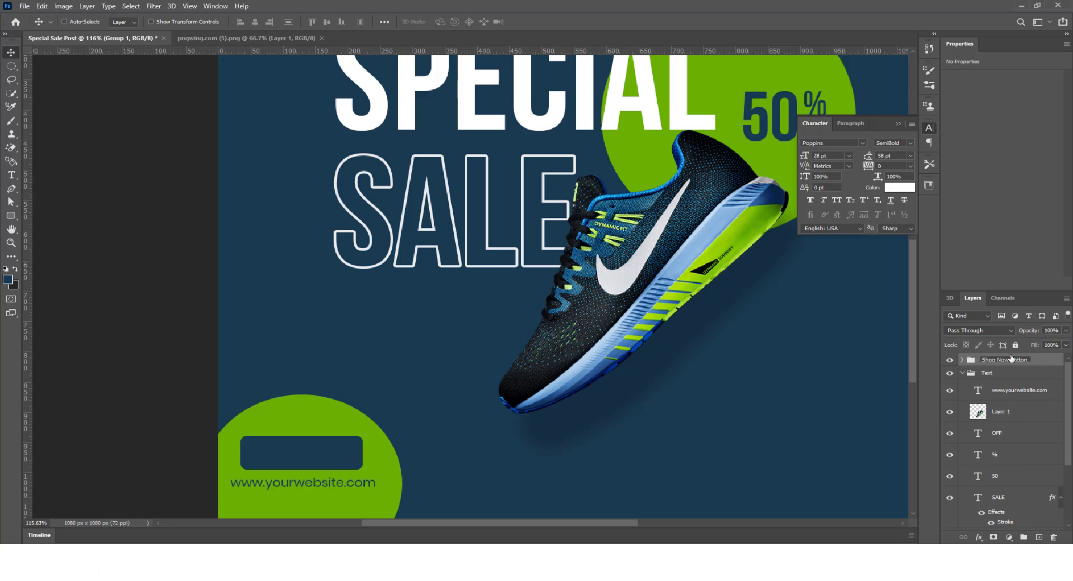
{"action": "left_click_drag", "start_coordinate": [1008, 372], "coordinate": [1006, 405]}
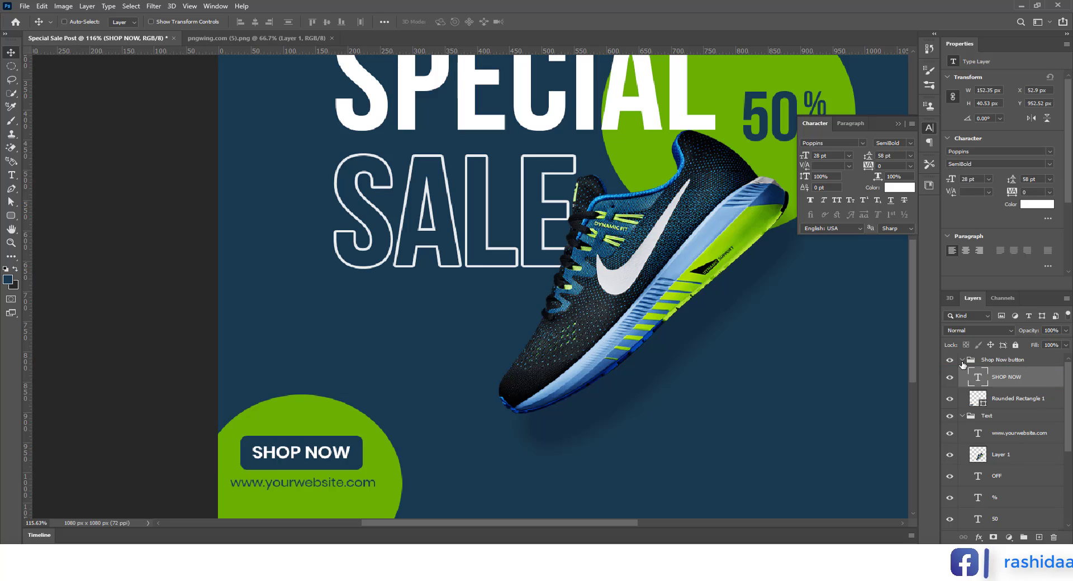
{"action": "left_click", "coordinate": [963, 360]}
Step: Move the website layer out of the Text group, center it horizontally with the button group and position both within the corner circle
{"action": "left_click", "coordinate": [1022, 395]}
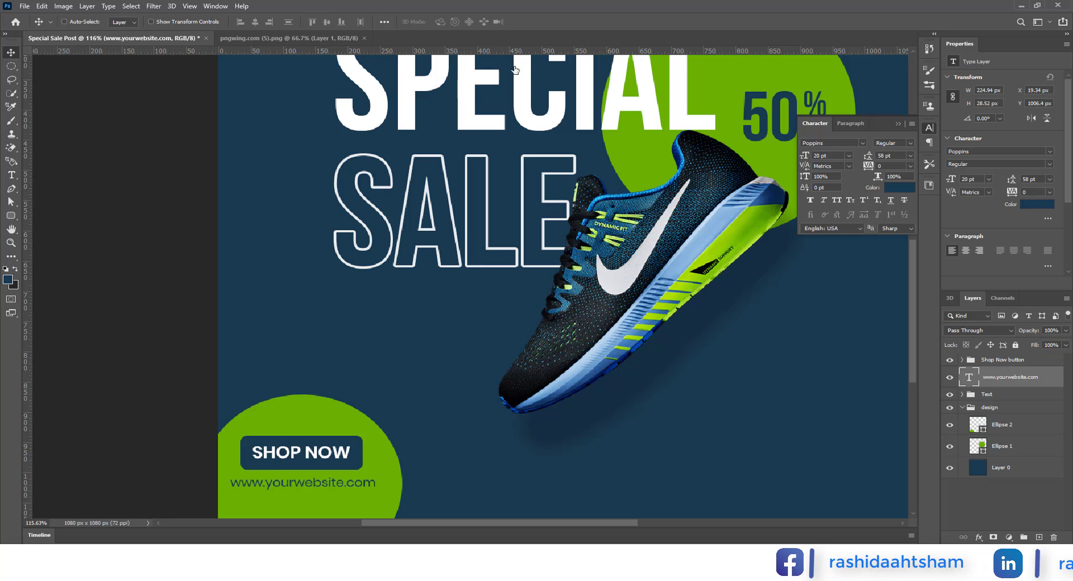
{"action": "left_click", "coordinate": [256, 22]}
{"action": "key", "text": "ctrl+0"}
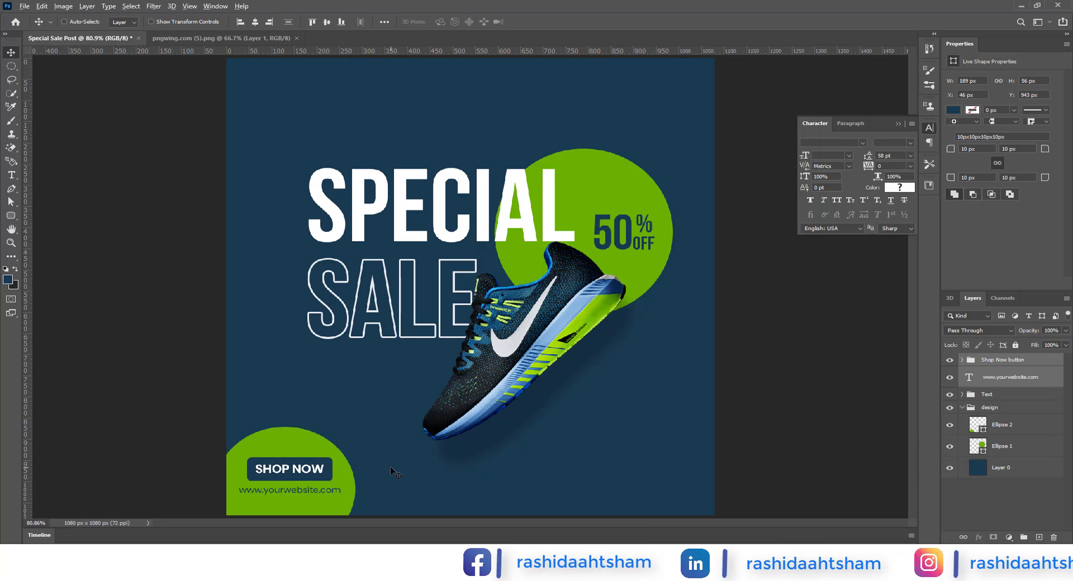
{"action": "scroll", "coordinate": [400, 458], "scroll_direction": "down", "scroll_amount": 1}
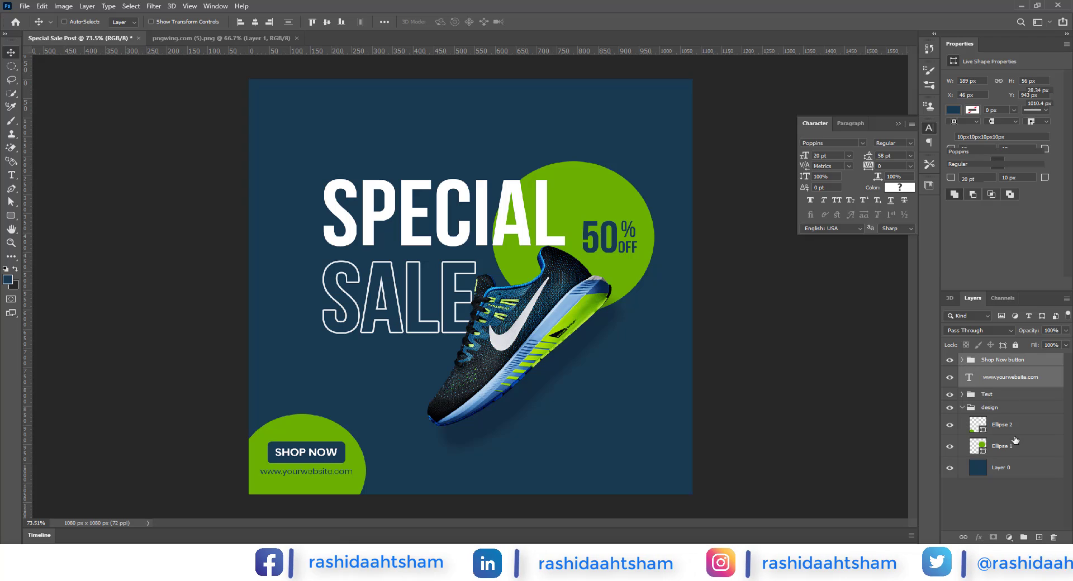
Step: Add a new layer above the website text, then open the telephone-call image in Photoshop and copy its icon into the post
{"action": "left_click", "coordinate": [1026, 378]}
{"action": "left_click", "coordinate": [1039, 538]}
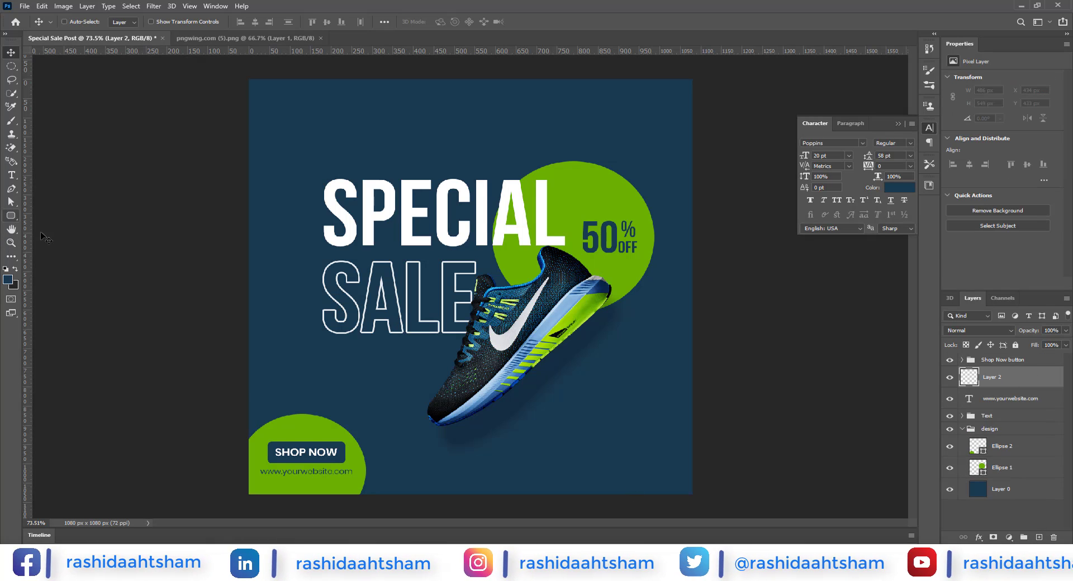
{"action": "mouse_move", "coordinate": [291, 576]}
{"action": "left_click", "coordinate": [290, 506]}
{"action": "left_click", "coordinate": [437, 75]}
{"action": "right_click", "coordinate": [425, 88]}
{"action": "mouse_move", "coordinate": [481, 241]}
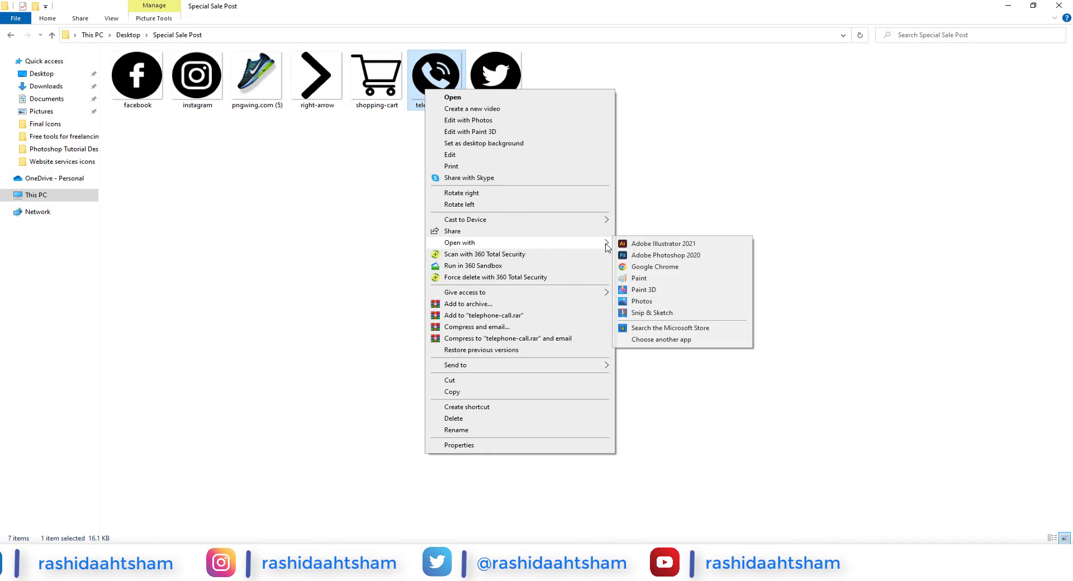
{"action": "left_click", "coordinate": [637, 244]}
{"action": "left_click_drag", "start_coordinate": [119, 54], "coordinate": [568, 437]}
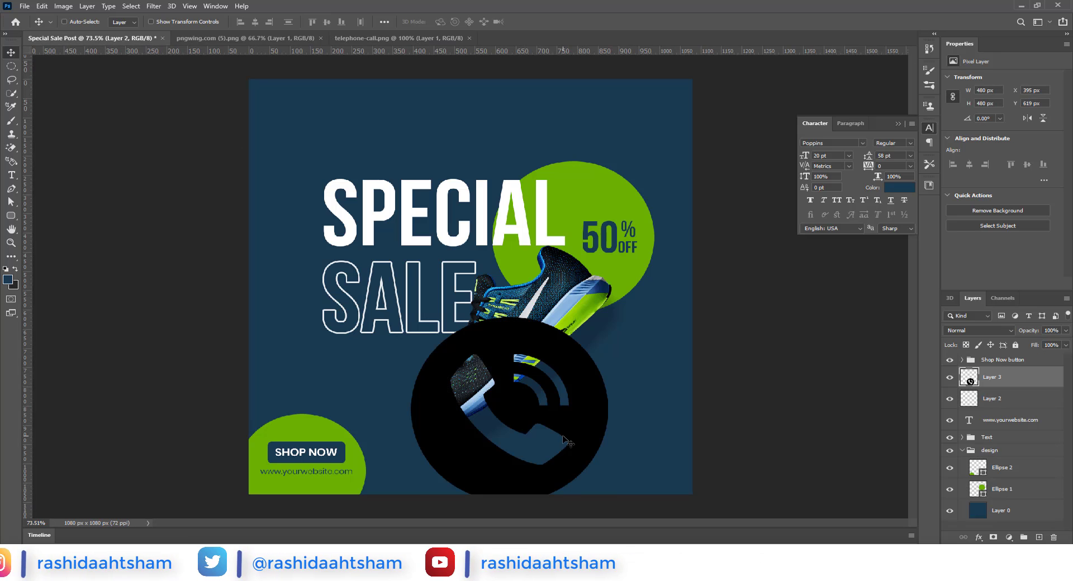
Step: Scale the telephone icon down to about 61 × 61 px and place it in the lower-right area of the post
{"action": "key", "text": "ctrl+t"}
{"action": "left_click_drag", "start_coordinate": [527, 319], "coordinate": [578, 450]}
{"action": "left_click", "coordinate": [554, 21]}
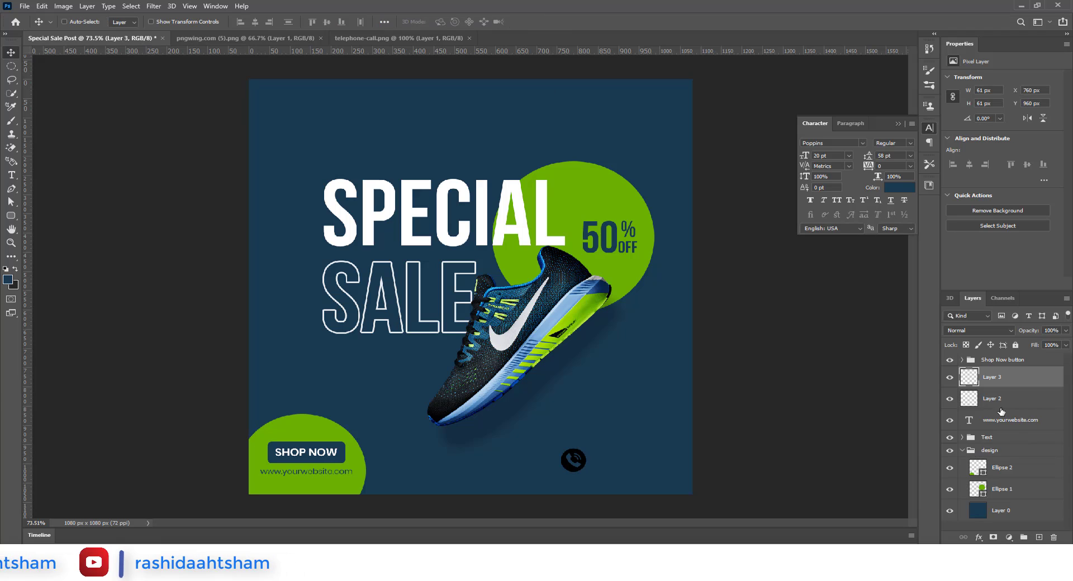
Step: Apply a Color Overlay to the telephone icon in the same green as the circles
{"action": "double_click", "coordinate": [1041, 385]}
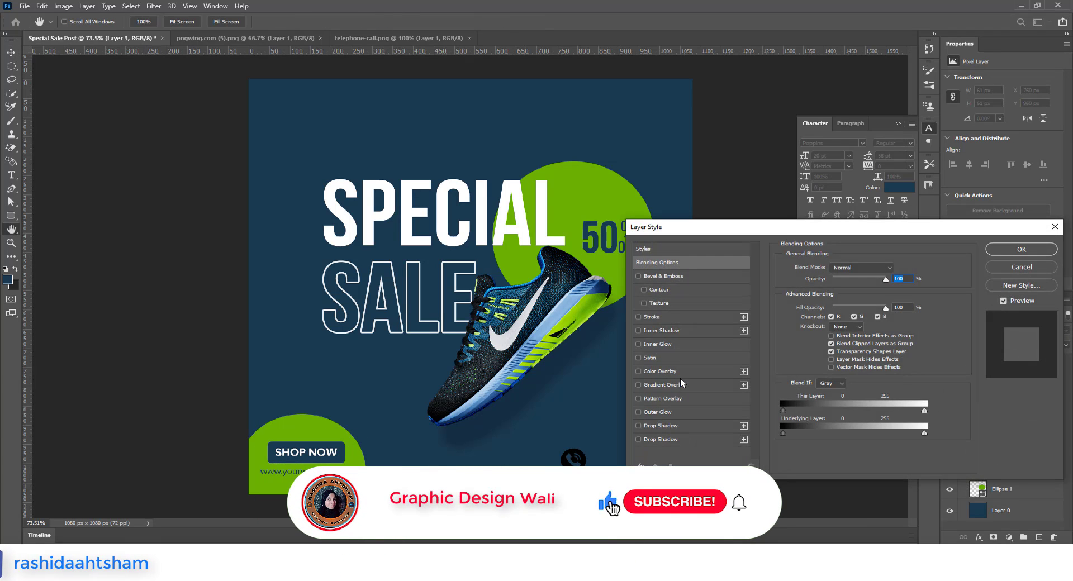
{"action": "left_click", "coordinate": [659, 371]}
{"action": "left_click", "coordinate": [896, 269]}
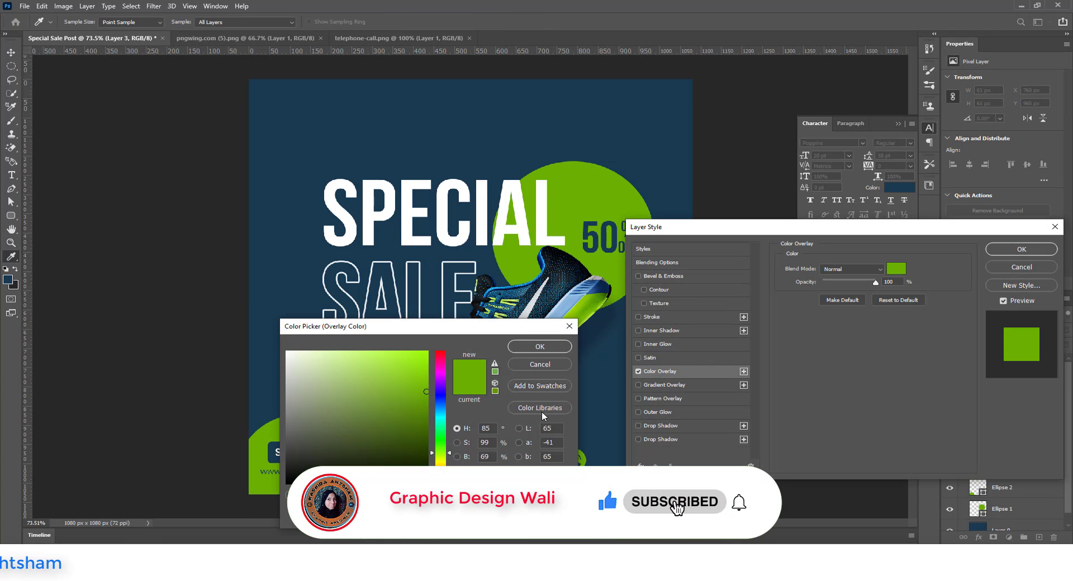
{"action": "left_click", "coordinate": [539, 347]}
{"action": "left_click", "coordinate": [1021, 250]}
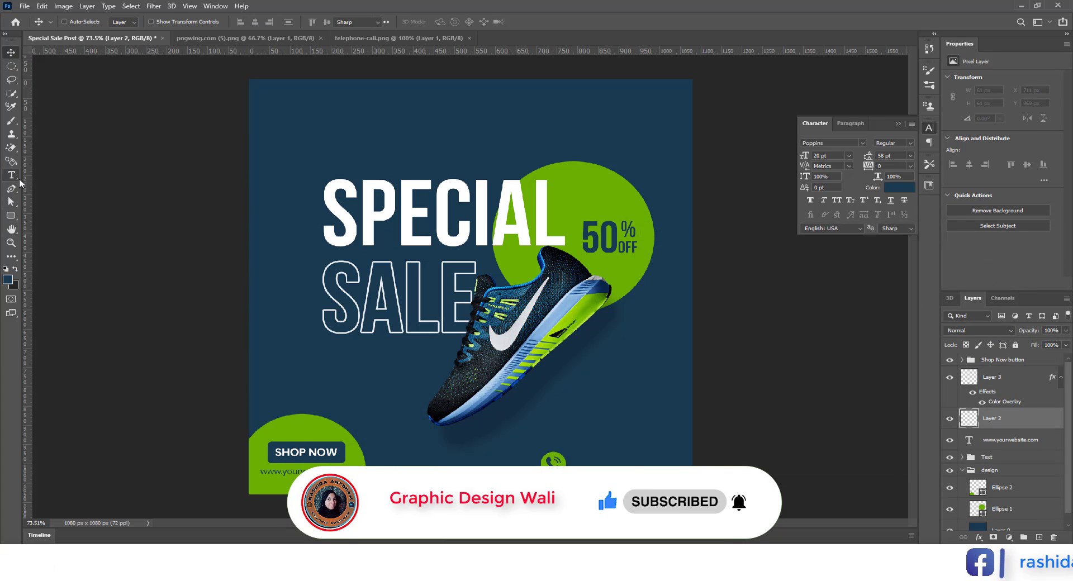
Step: Add the phone number text beside the telephone icon on the empty layer, set in Poppins SemiBold at 30 pt
{"action": "left_click", "coordinate": [584, 462]}
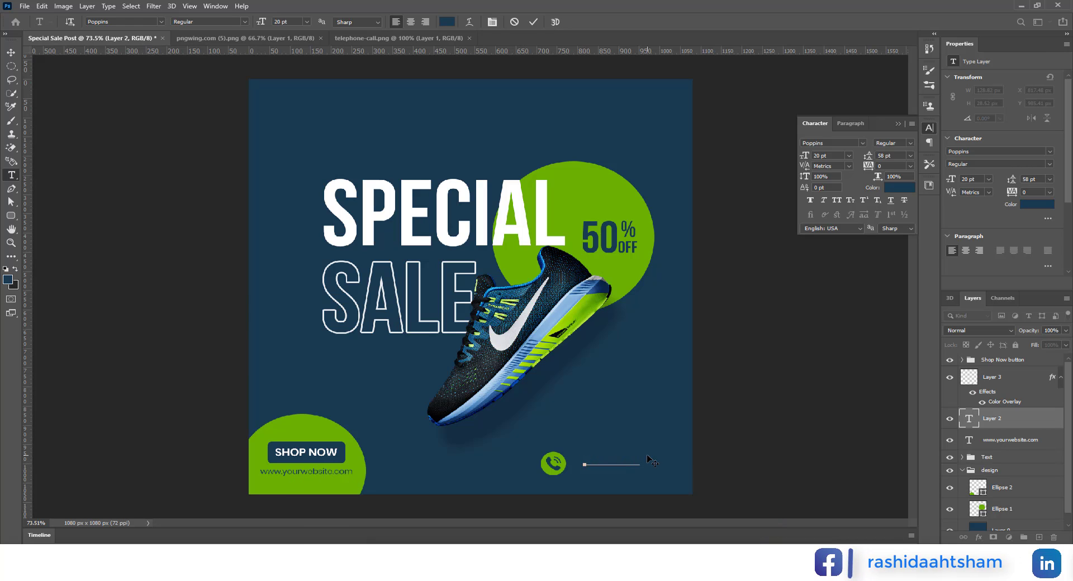
{"action": "left_click", "coordinate": [210, 21]}
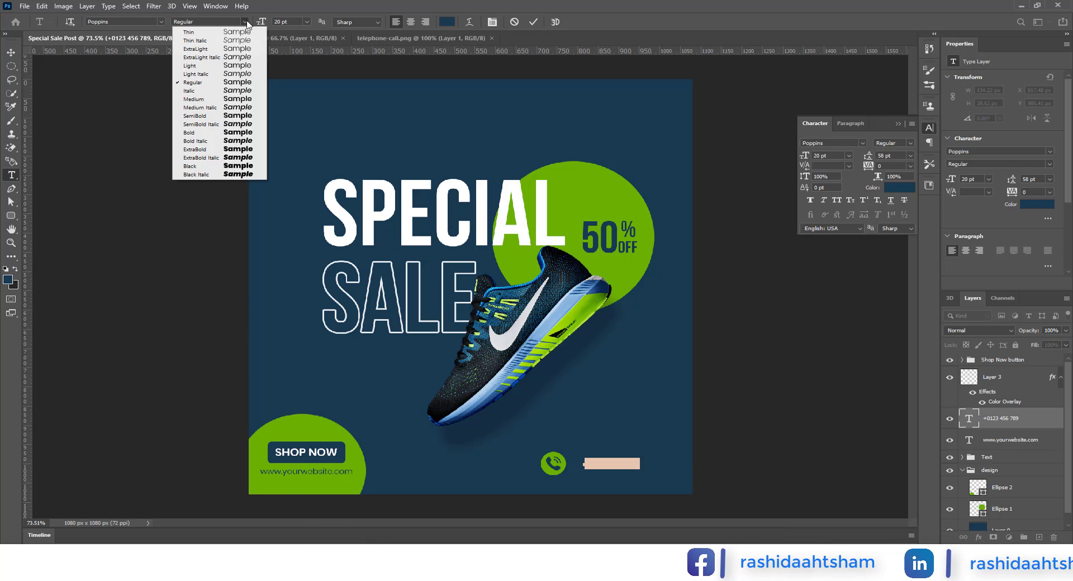
{"action": "left_click", "coordinate": [207, 107]}
{"action": "left_click", "coordinate": [281, 21]}
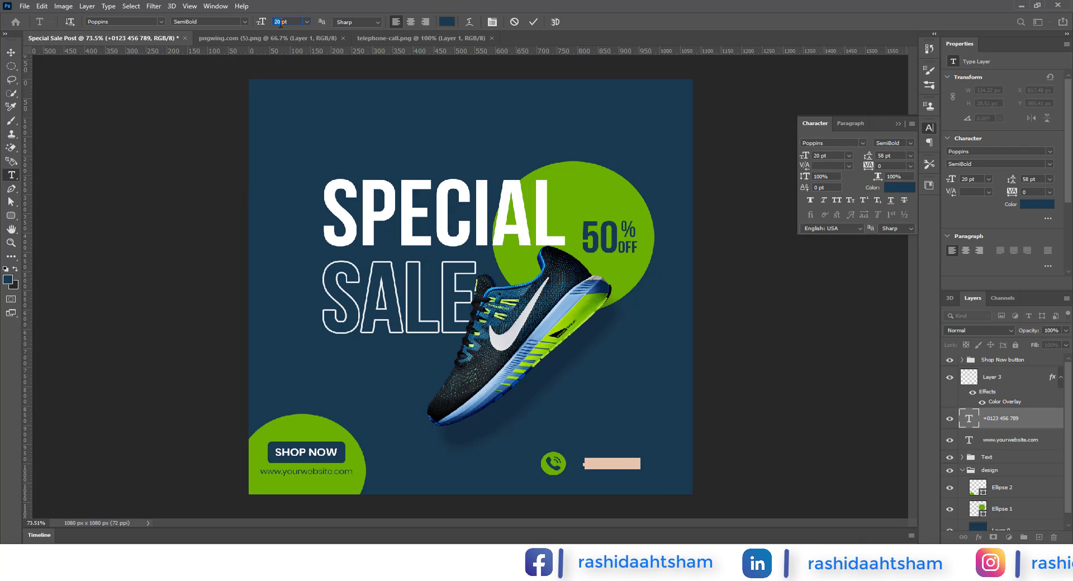
{"action": "type", "text": "30"}
{"action": "key", "text": "Return"}
{"action": "left_click", "coordinate": [11, 52]}
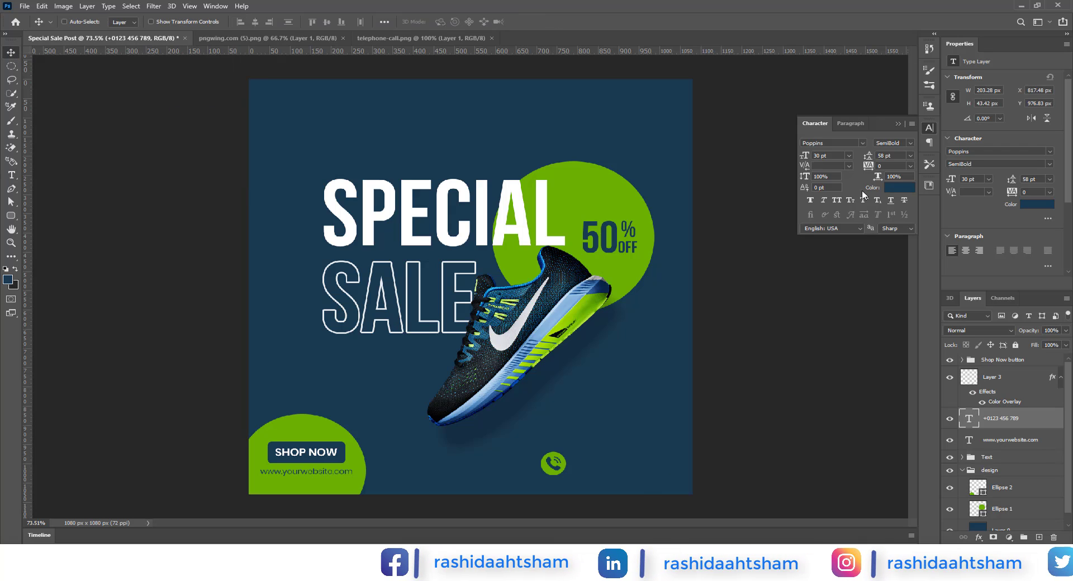
Step: Change the phone number's text colour to white
{"action": "double_click", "coordinate": [969, 418]}
{"action": "left_click", "coordinate": [447, 22]}
{"action": "left_click", "coordinate": [287, 351]}
{"action": "left_click", "coordinate": [540, 346]}
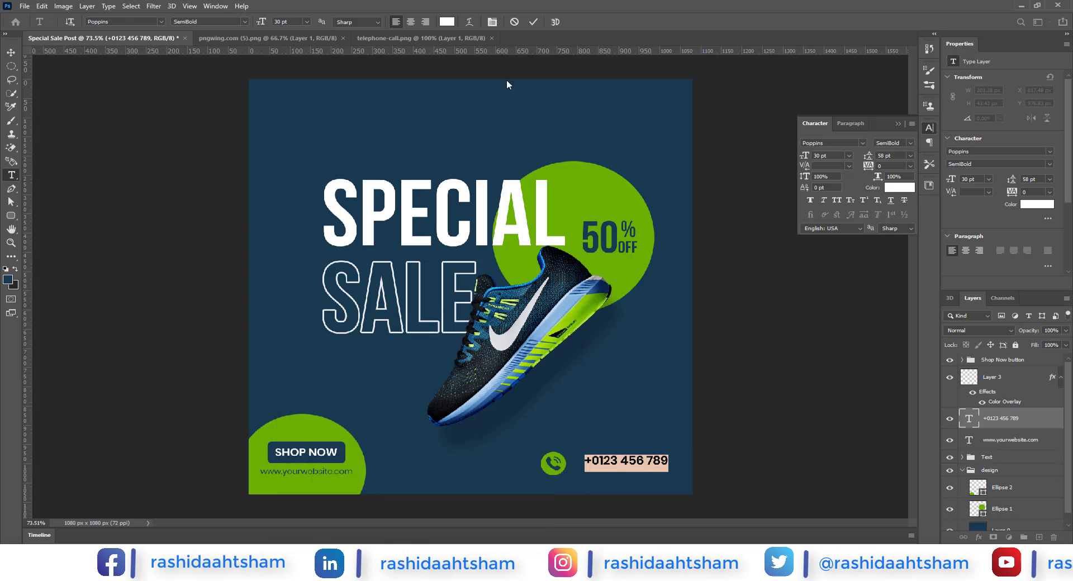
{"action": "left_click", "coordinate": [533, 22]}
Step: Move the phone number left and slightly down so it sits beside the telephone icon
{"action": "key", "text": "v"}
{"action": "scroll", "coordinate": [545, 384], "scroll_direction": "up", "scroll_amount": 2}
{"action": "left_click_drag", "start_coordinate": [645, 485], "coordinate": [627, 490]}
{"action": "scroll", "coordinate": [644, 447], "scroll_direction": "down", "scroll_amount": 2}
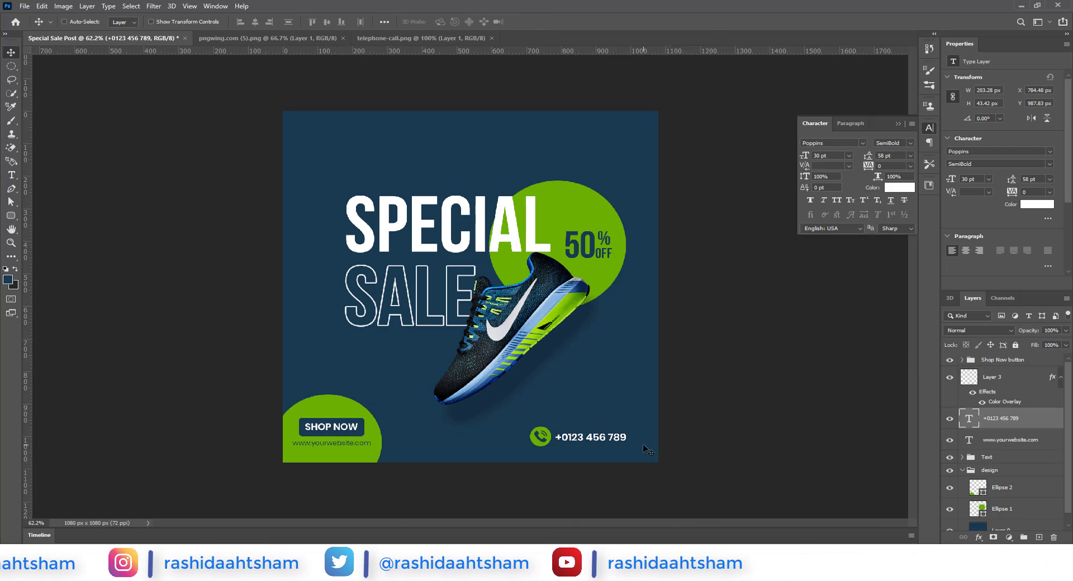
Step: Scale the telephone icon to 89.46%, about 55 px high, and nudge the phone number closer to it
{"action": "left_click", "coordinate": [1000, 378]}
{"action": "key", "text": "ctrl+t"}
{"action": "left_click", "coordinate": [553, 22]}
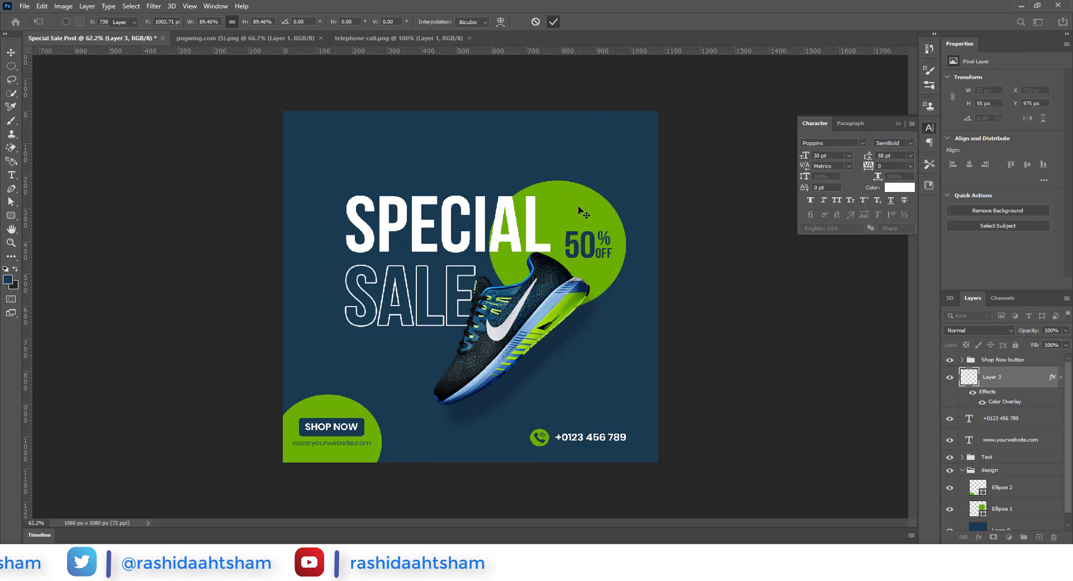
{"action": "left_click_drag", "start_coordinate": [601, 445], "coordinate": [599, 444]}
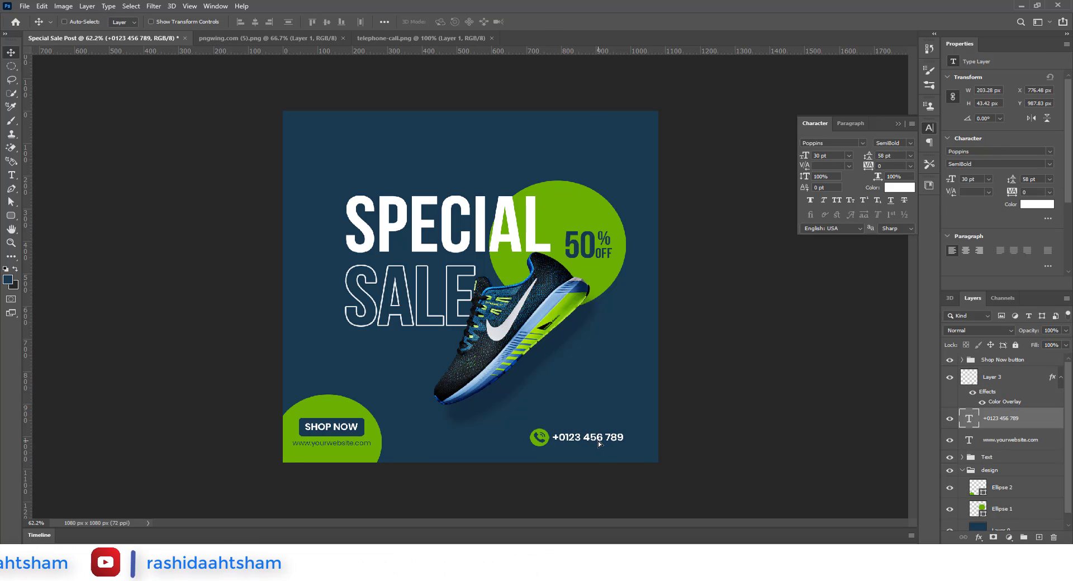
Step: Group the telephone icon and phone number layers and name the group "Contact"
{"action": "left_click", "coordinate": [1014, 379], "text": "ctrl"}
{"action": "key", "text": "ctrl+g"}
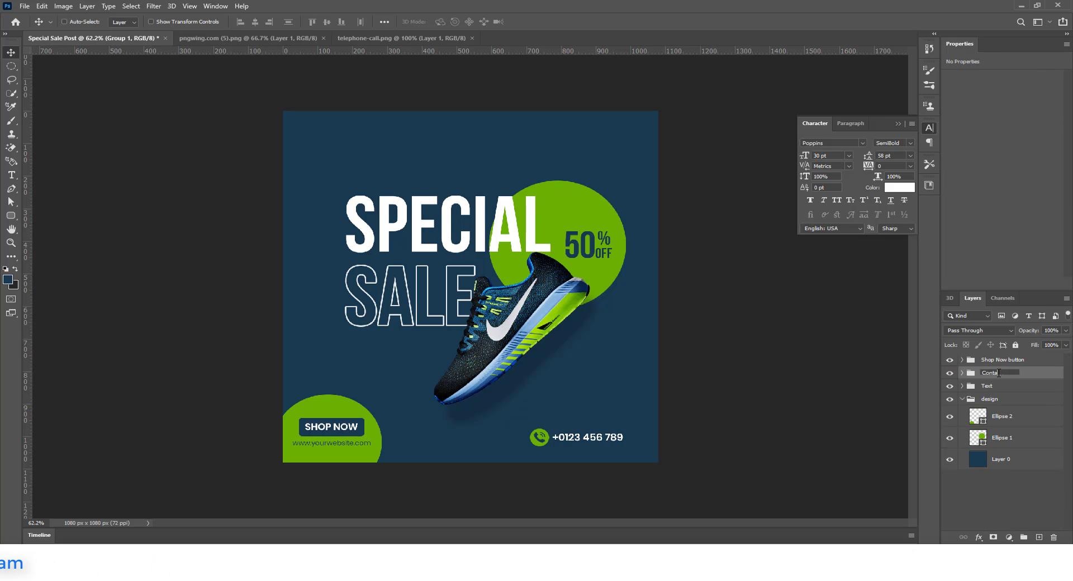
{"action": "scroll", "coordinate": [627, 441], "scroll_direction": "down", "scroll_amount": 2}
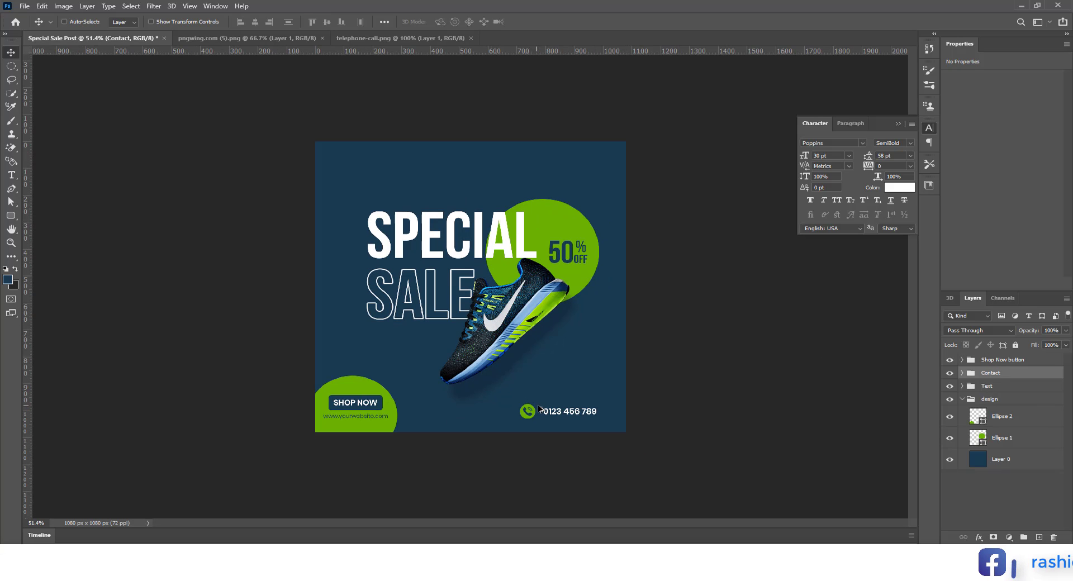
Step: Open the right-arrow image from the Special Sale Post folder in Photoshop and copy the arrow into the post above the Contact group
{"action": "mouse_move", "coordinate": [288, 567]}
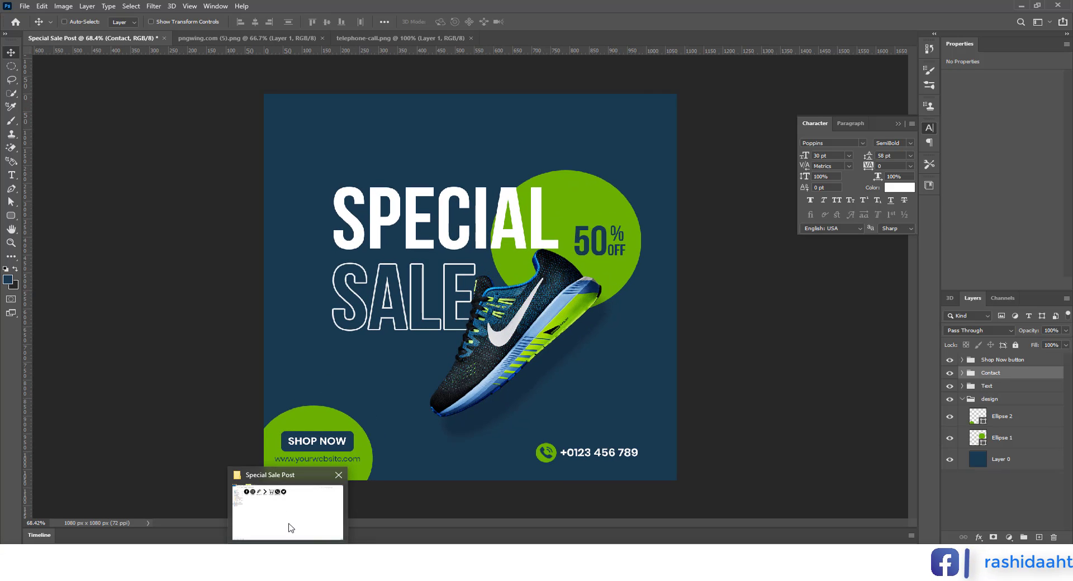
{"action": "left_click", "coordinate": [290, 529]}
{"action": "left_click", "coordinate": [339, 99]}
{"action": "right_click", "coordinate": [339, 99]}
{"action": "mouse_move", "coordinate": [386, 242]}
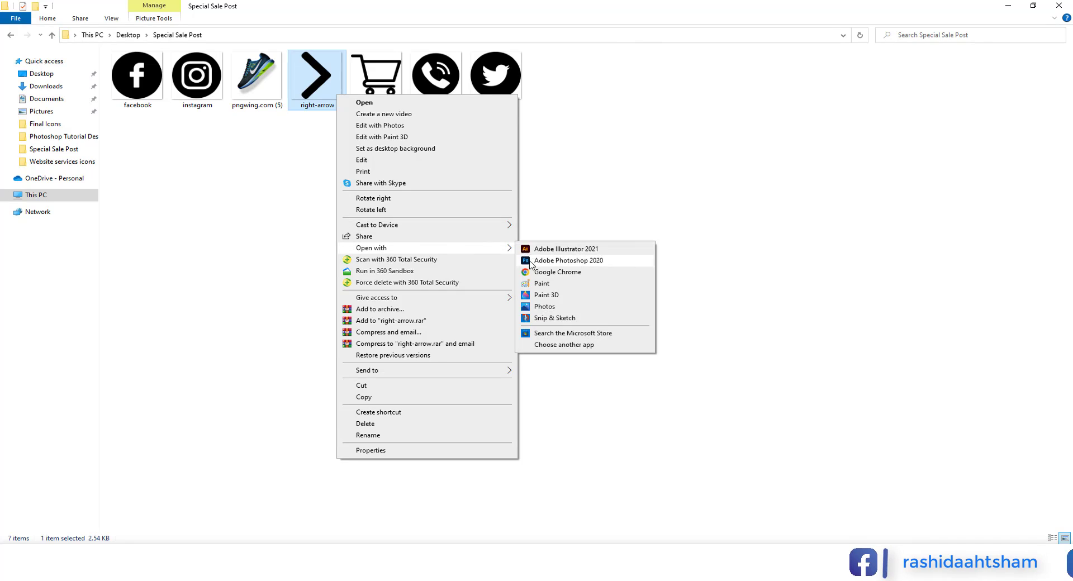
{"action": "left_click", "coordinate": [576, 258]}
{"action": "left_click_drag", "start_coordinate": [140, 51], "coordinate": [378, 245]}
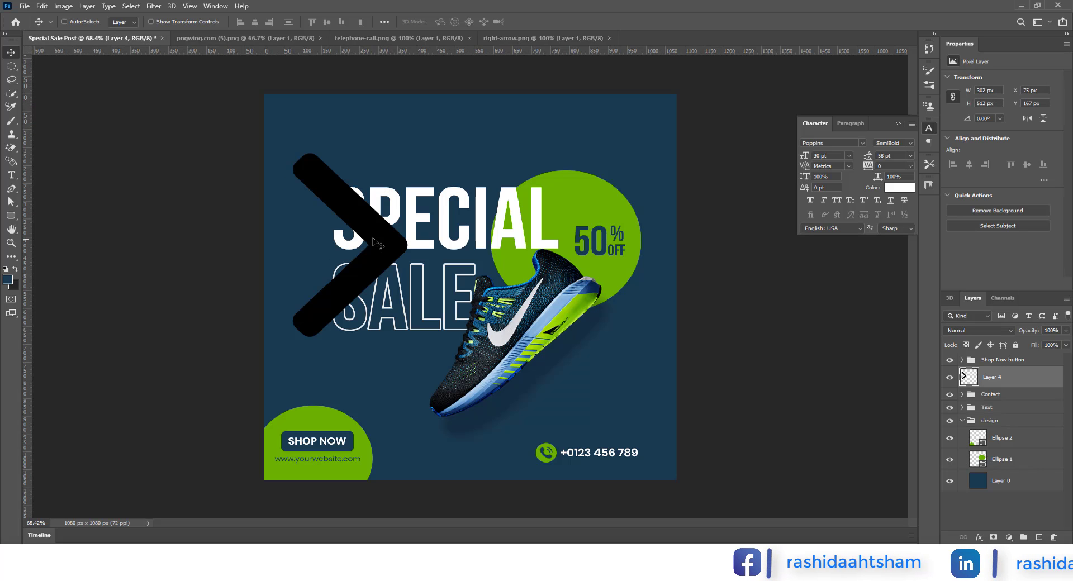
Step: Move the arrow layer into the design group, rotate it to point up and scale it to about 45 × 27 px beside SPECIAL
{"action": "left_click_drag", "start_coordinate": [1027, 383], "coordinate": [1006, 429]}
{"action": "key", "text": "ctrl+t"}
{"action": "left_click_drag", "start_coordinate": [276, 193], "coordinate": [300, 319]}
{"action": "left_click_drag", "start_coordinate": [448, 187], "coordinate": [290, 182]}
{"action": "left_click", "coordinate": [553, 22]}
Step: Duplicate the arrow downward into a straight vertical column of six arrows spaced 5 px apart
{"action": "scroll", "coordinate": [296, 239], "scroll_direction": "up", "scroll_amount": 4}
{"action": "key", "text": "ctrl+z"}
{"action": "key", "text": "ctrl+z"}
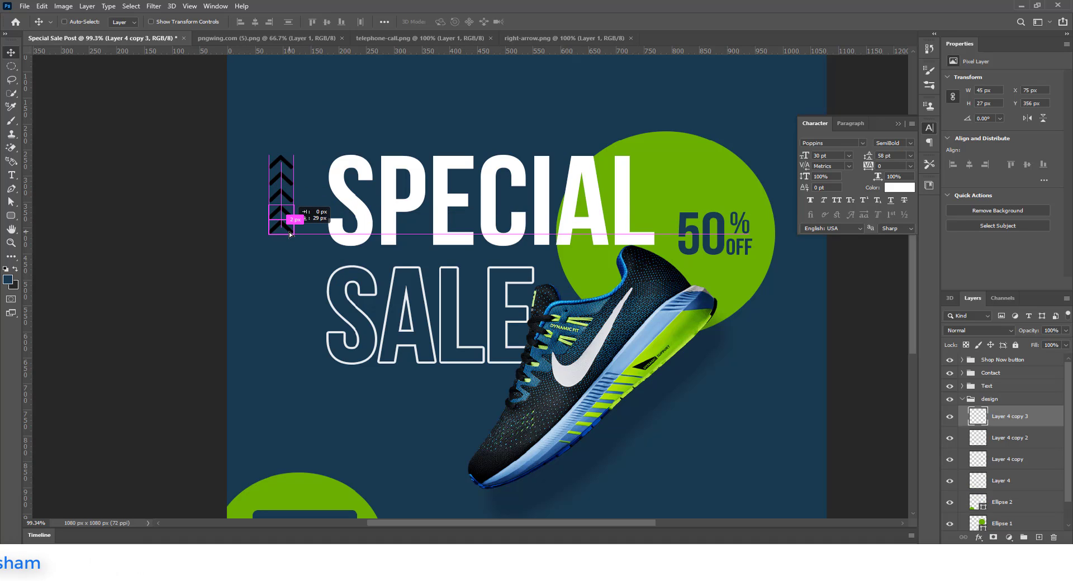
{"action": "left_click_drag", "start_coordinate": [290, 236], "coordinate": [290, 236]}
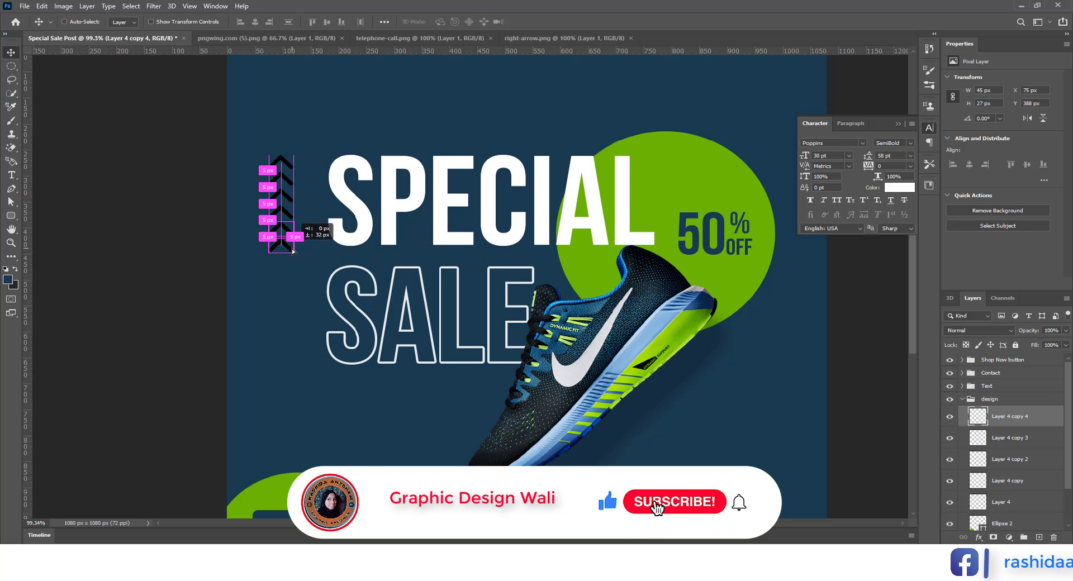
{"action": "scroll", "coordinate": [395, 190], "scroll_direction": "down", "scroll_amount": 3}
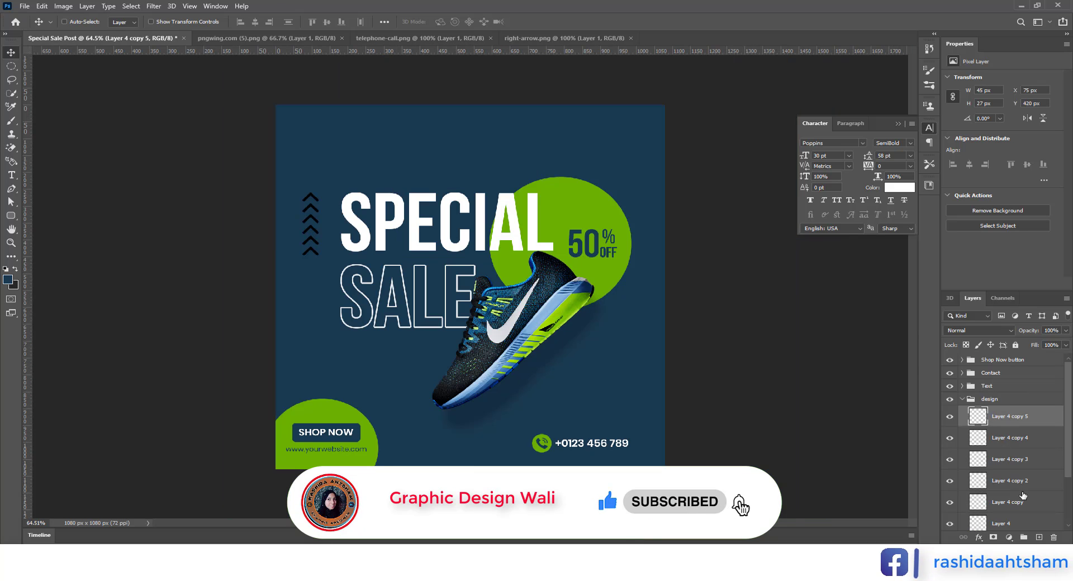
Step: Group the six arrow layers inside the design group and name the group "Arrows"
{"action": "left_click", "coordinate": [1004, 524], "text": "shift"}
{"action": "key", "text": "ctrl+g"}
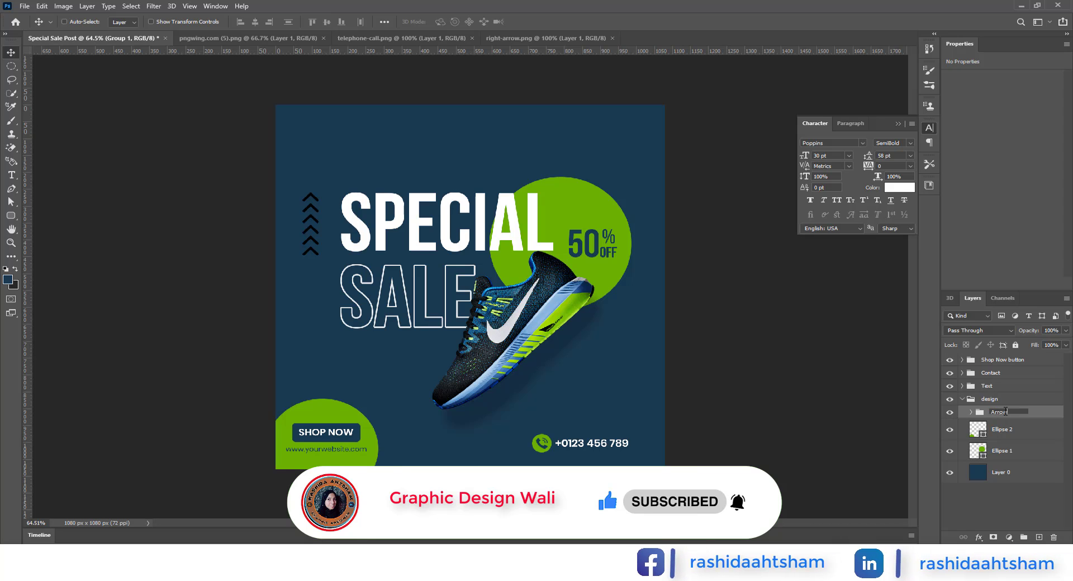
{"action": "type", "text": "s"}
{"action": "key", "text": "Return"}
Step: Apply a green Color Overlay to the Arrows group
{"action": "double_click", "coordinate": [1029, 412]}
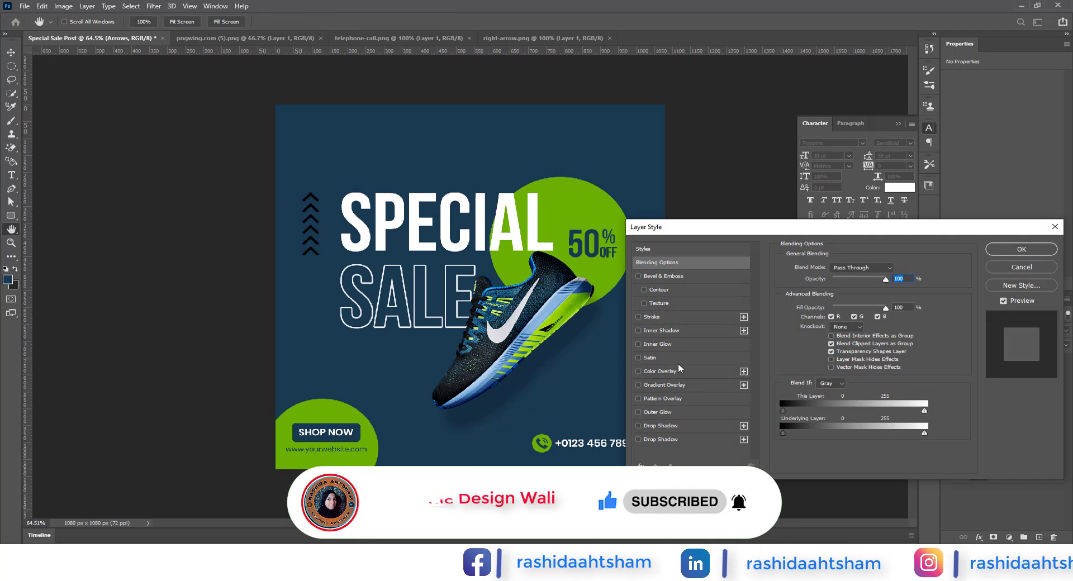
{"action": "left_click", "coordinate": [678, 370]}
{"action": "left_click", "coordinate": [1022, 249]}
Step: Scale down the Arrows group beside SPECIAL and place a copy of it to the right of the sneaker
{"action": "key", "text": "ctrl+t"}
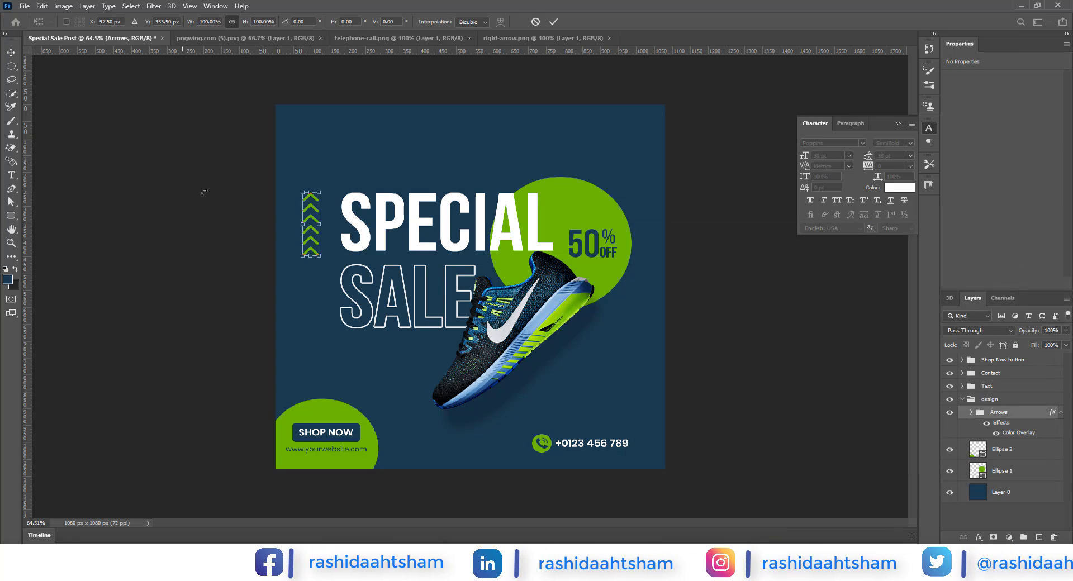
{"action": "left_click_drag", "start_coordinate": [311, 256], "coordinate": [644, 374]}
{"action": "key", "text": "Return"}
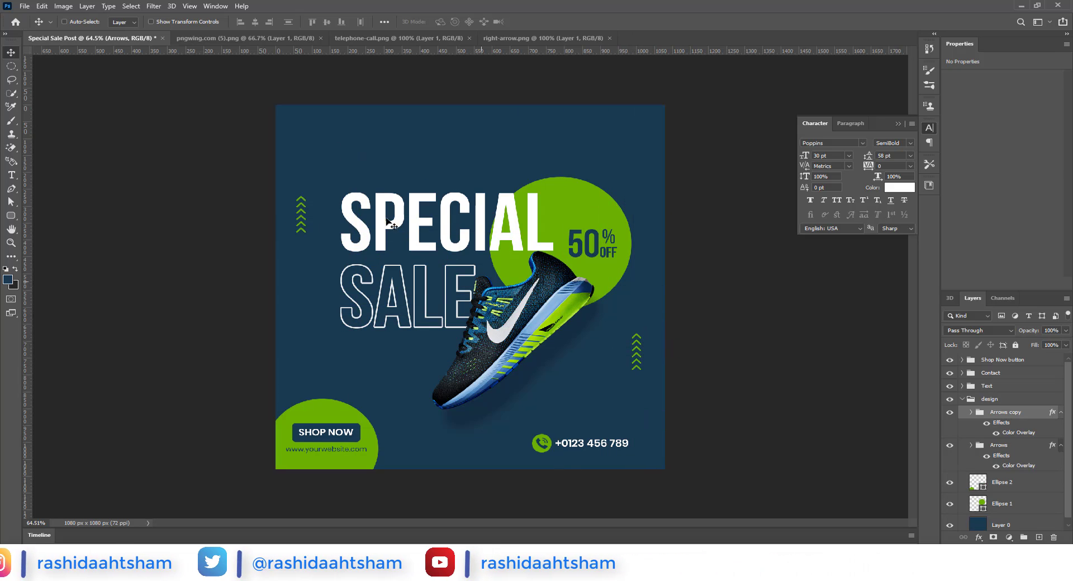
Step: On a new layer, draw a 14 px circle above the SPECIAL headline and fill it with white
{"action": "left_click", "coordinate": [1039, 537]}
{"action": "right_click", "coordinate": [11, 215]}
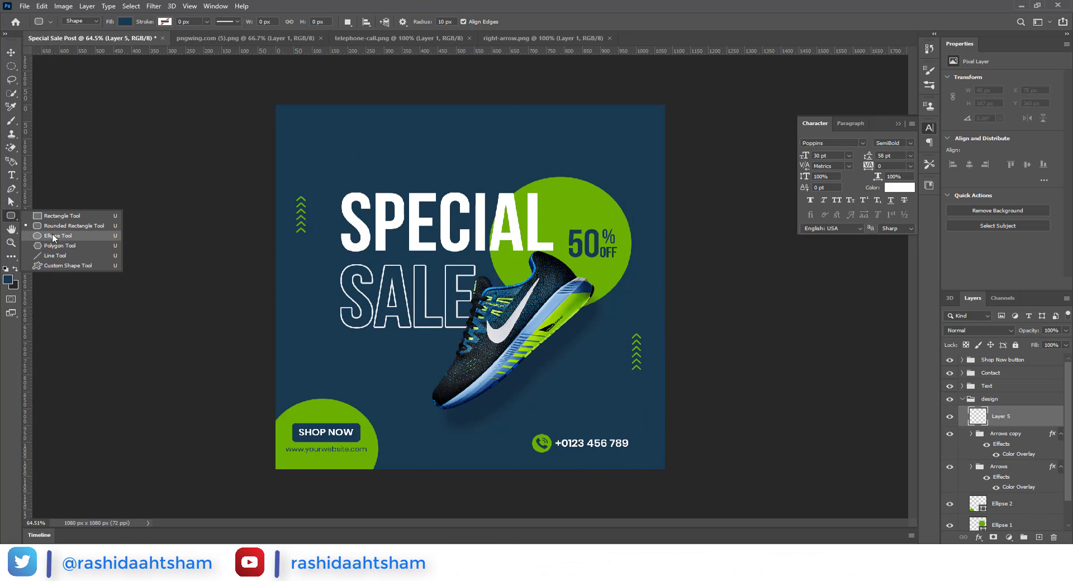
{"action": "left_click", "coordinate": [54, 237]}
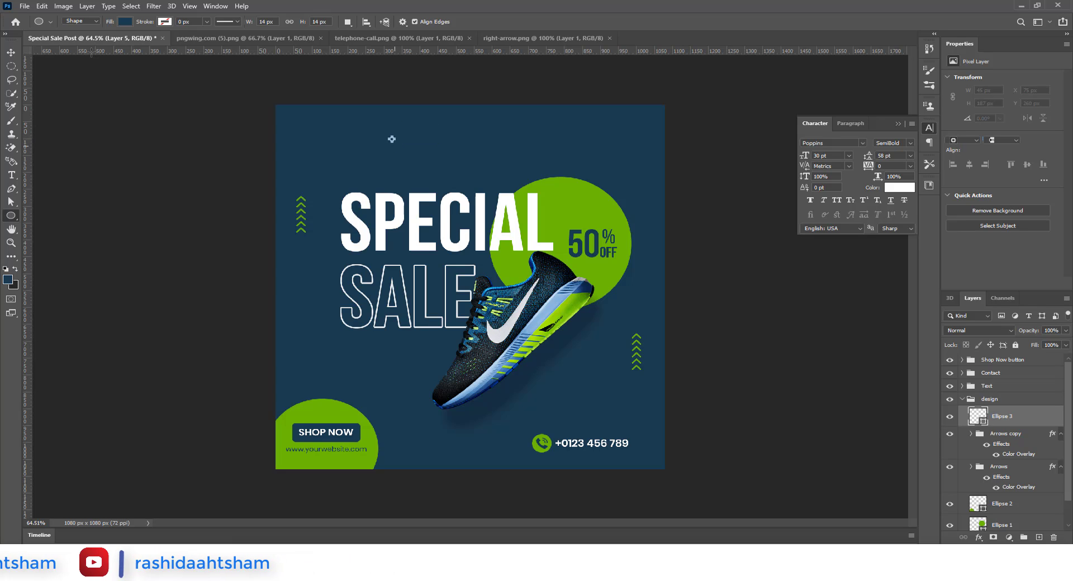
{"action": "left_click", "coordinate": [125, 21]}
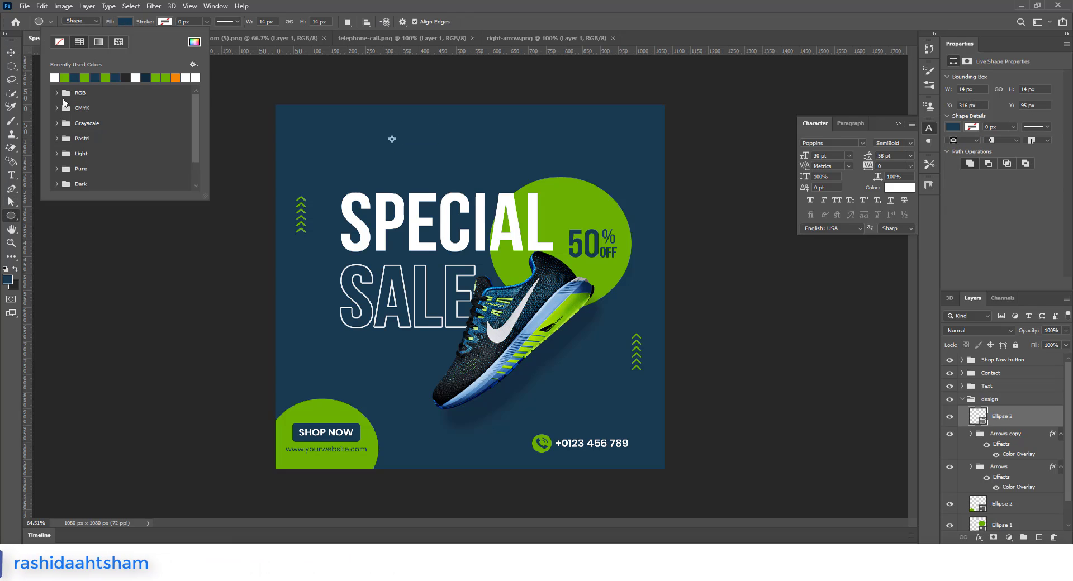
{"action": "left_click", "coordinate": [55, 77]}
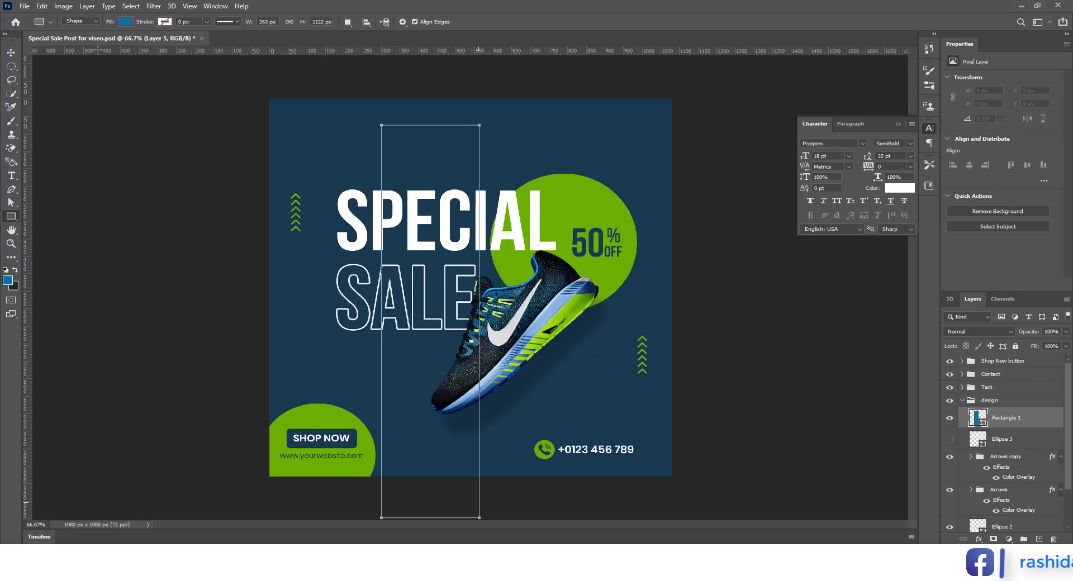
Step: Draw a tall rectangle about 263 × 1122 px down the middle of the post and fill it with white
{"action": "left_click", "coordinate": [13, 218]}
{"action": "left_click", "coordinate": [120, 22]}
{"action": "left_click", "coordinate": [194, 42]}
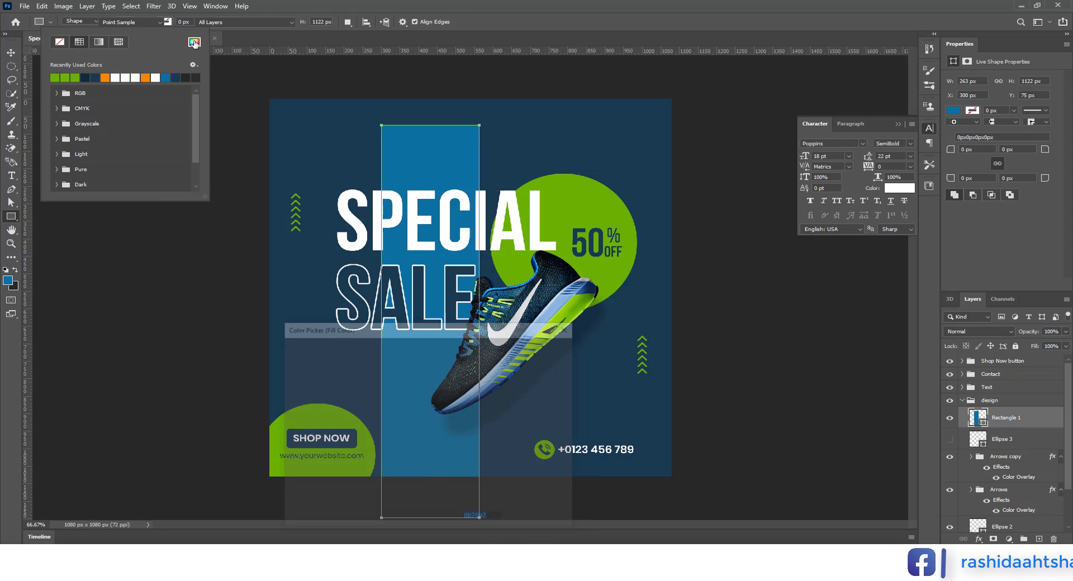
{"action": "left_click", "coordinate": [540, 348]}
Step: Rotate and reposition the white rectangle so it crosses the left half of the post as a wide diagonal stripe
{"action": "key", "text": "ctrl+t"}
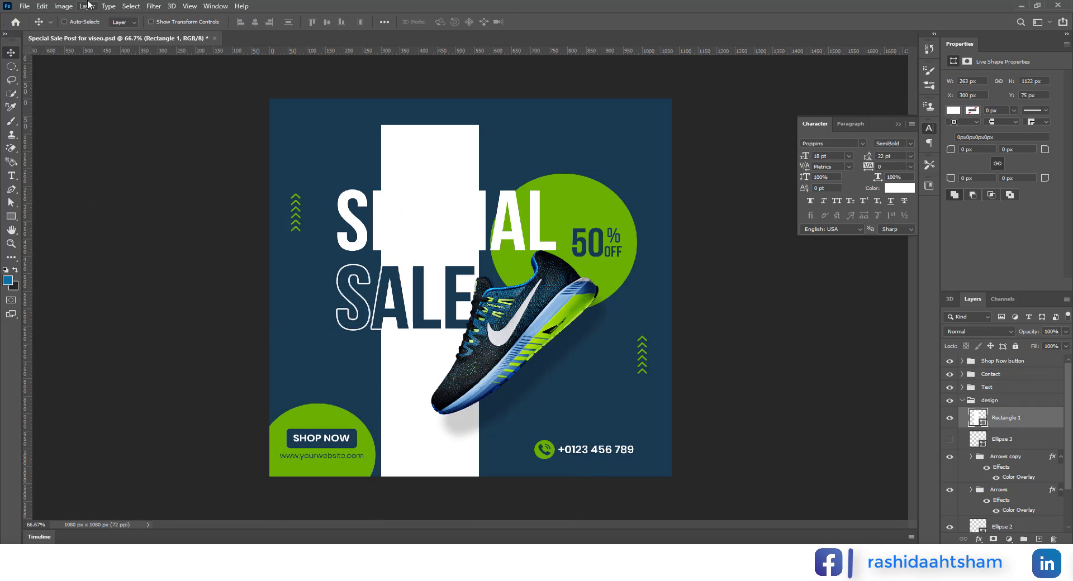
{"action": "left_click_drag", "start_coordinate": [497, 155], "coordinate": [567, 208]}
{"action": "left_click_drag", "start_coordinate": [467, 208], "coordinate": [416, 153]}
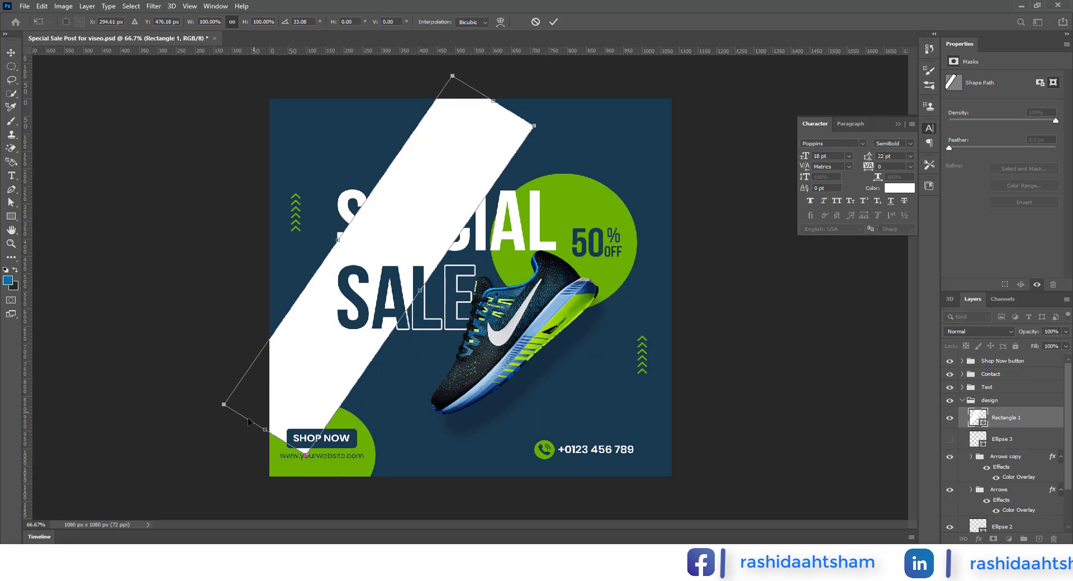
{"action": "left_click_drag", "start_coordinate": [221, 428], "coordinate": [290, 497]}
{"action": "left_click_drag", "start_coordinate": [436, 210], "coordinate": [455, 209]}
{"action": "key", "text": "Return"}
Step: Duplicate the stripe, narrow the copy to 24.52% width, rotate it about 15.5° and move it beside the wide stripe
{"action": "left_click_drag", "start_coordinate": [503, 131], "coordinate": [563, 235]}
{"action": "key", "text": "ctrl+t"}
{"action": "left_click_drag", "start_coordinate": [636, 232], "coordinate": [495, 245]}
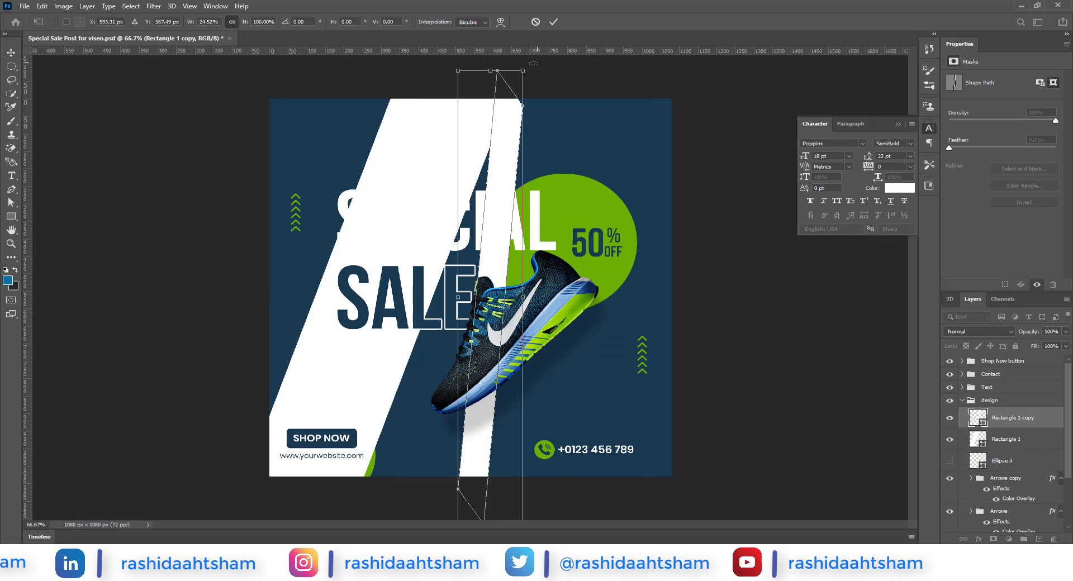
{"action": "left_click_drag", "start_coordinate": [529, 98], "coordinate": [582, 114]}
{"action": "left_click_drag", "start_coordinate": [552, 193], "coordinate": [514, 195]}
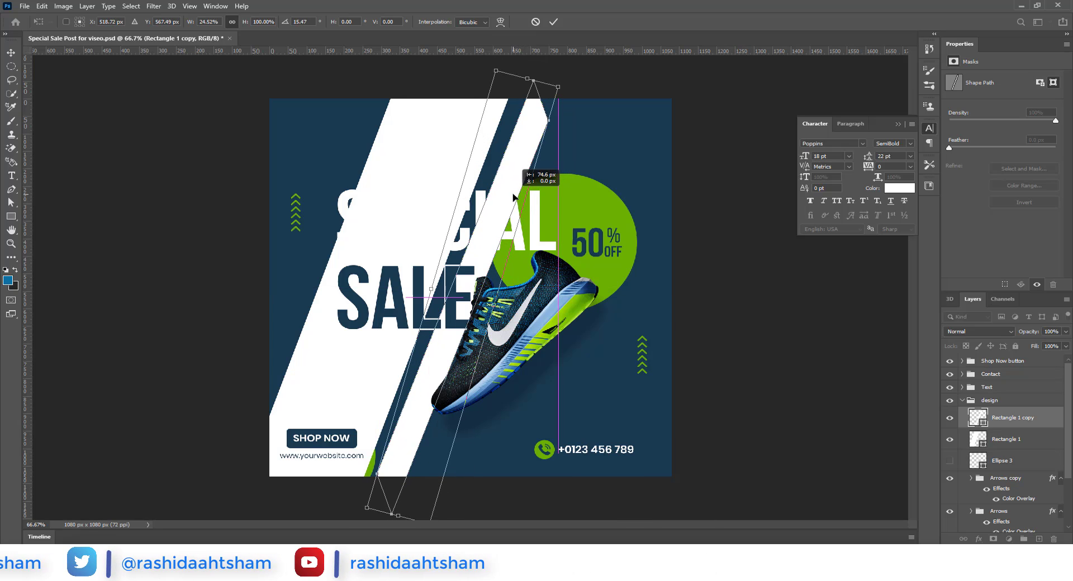
Step: Adjust the narrow stripe to run parallel to the wide one and set both stripes' opacity to 2%
{"action": "left_click_drag", "start_coordinate": [558, 87], "coordinate": [573, 59]}
{"action": "left_click_drag", "start_coordinate": [362, 513], "coordinate": [440, 409]}
{"action": "left_click_drag", "start_coordinate": [430, 286], "coordinate": [468, 263]}
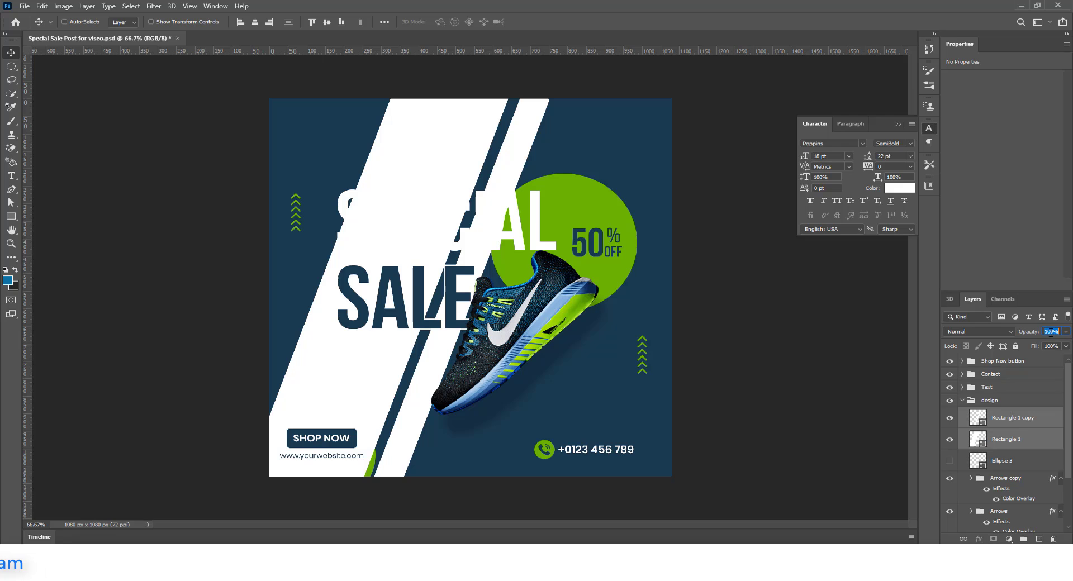
{"action": "type", "text": "2"}
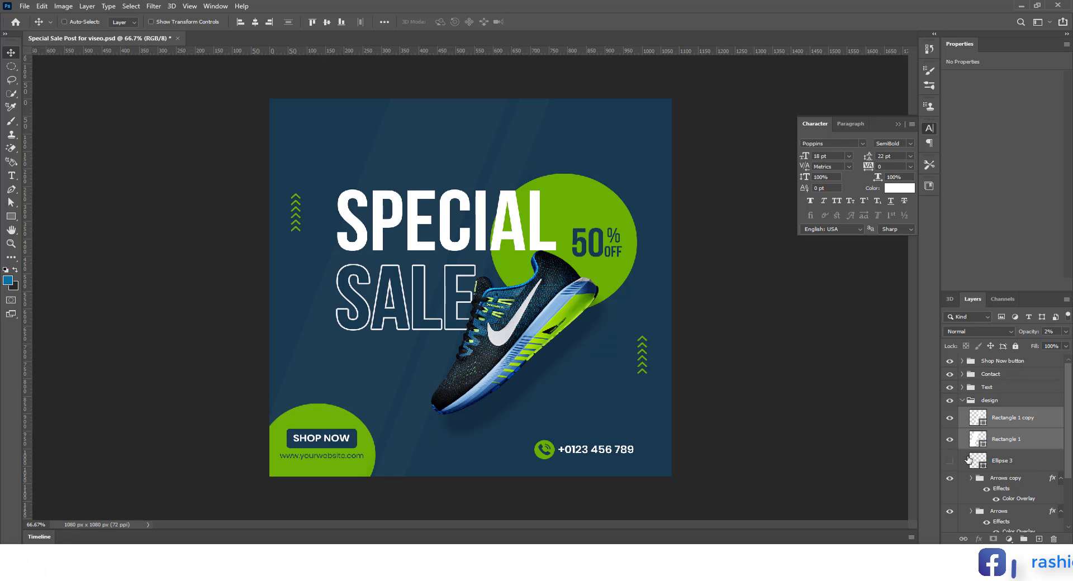
Step: Show the small white circle above the headline and scale it down to about 10.4 px
{"action": "left_click", "coordinate": [1000, 463]}
{"action": "scroll", "coordinate": [408, 115], "scroll_direction": "up", "scroll_amount": 4}
{"action": "key", "text": "ctrl+t"}
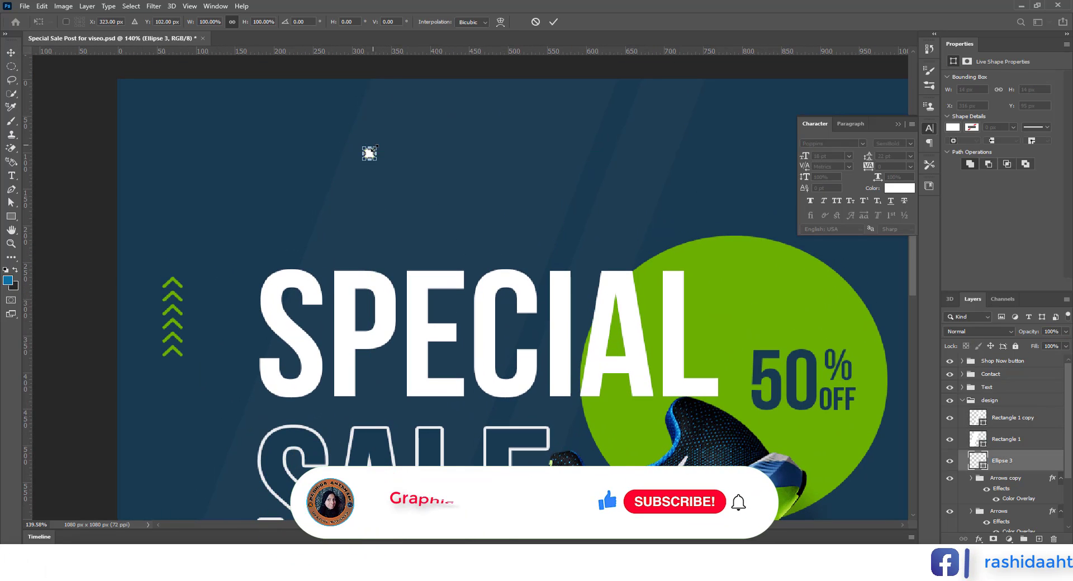
{"action": "key", "text": "Return"}
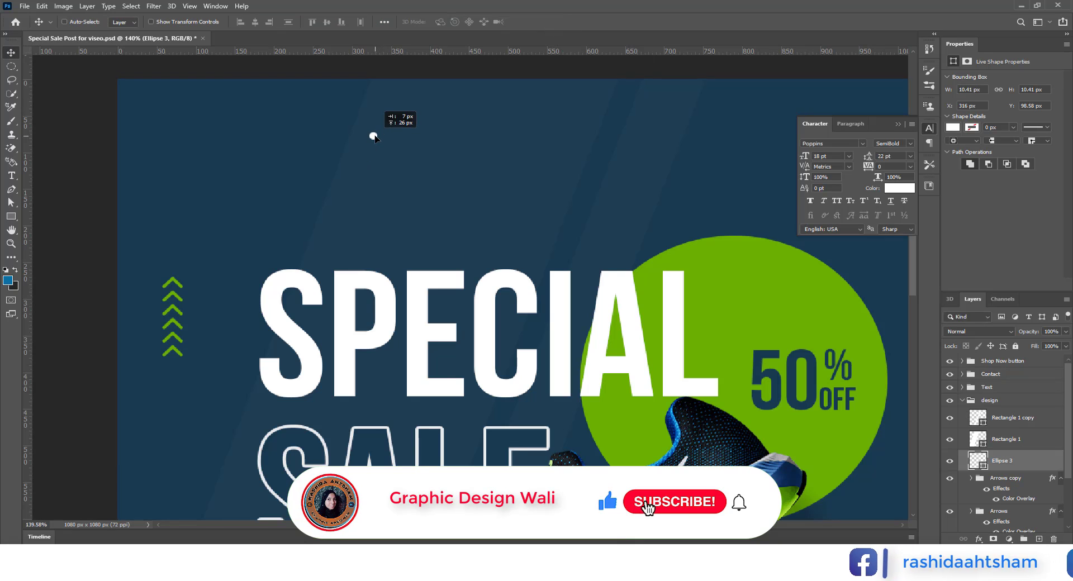
Step: Duplicate the white dot into an evenly spaced horizontal row of eight and group the dots as "Circles"
{"action": "left_click_drag", "start_coordinate": [406, 138], "coordinate": [509, 138]}
{"action": "key", "text": "ctrl+z"}
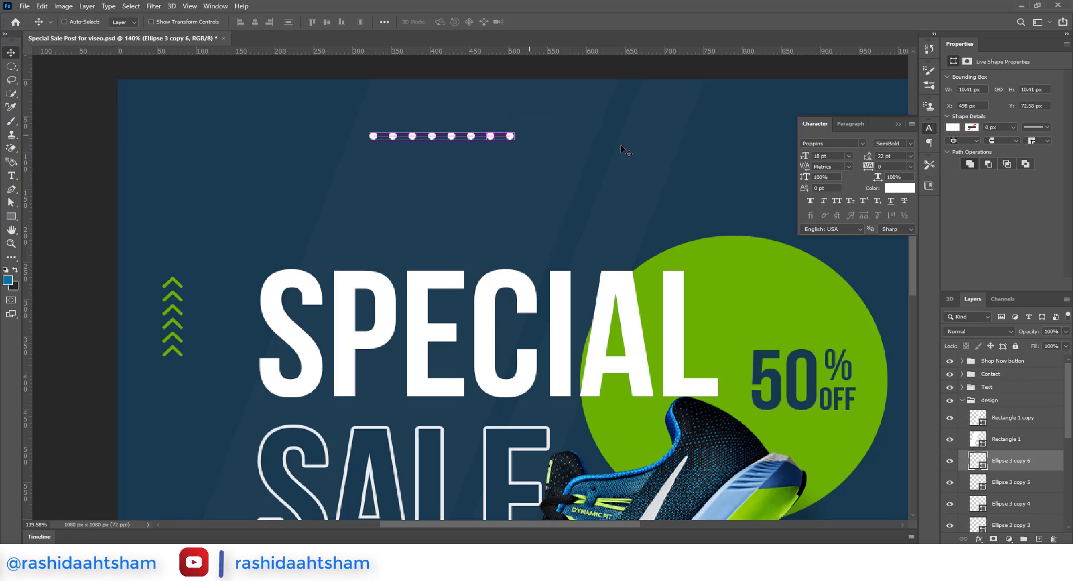
{"action": "scroll", "coordinate": [1024, 469], "scroll_direction": "down", "scroll_amount": 3}
{"action": "left_click", "coordinate": [1022, 469], "text": "shift"}
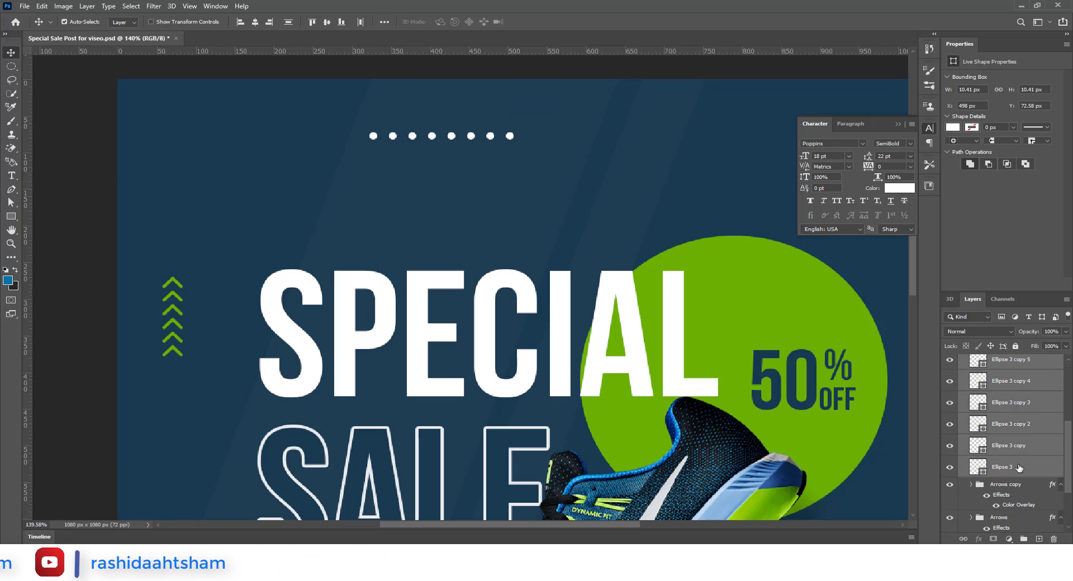
{"action": "key", "text": "ctrl+g"}
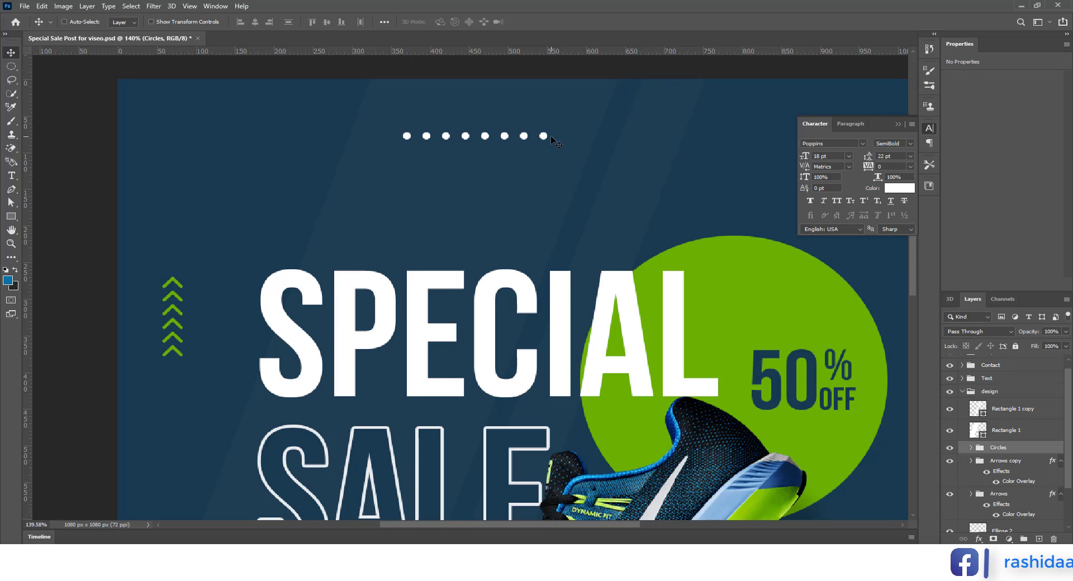
Step: Duplicate the Circles row directly beneath the original and set both rows' opacity to 80%
{"action": "scroll", "coordinate": [551, 135], "scroll_direction": "down", "scroll_amount": 3}
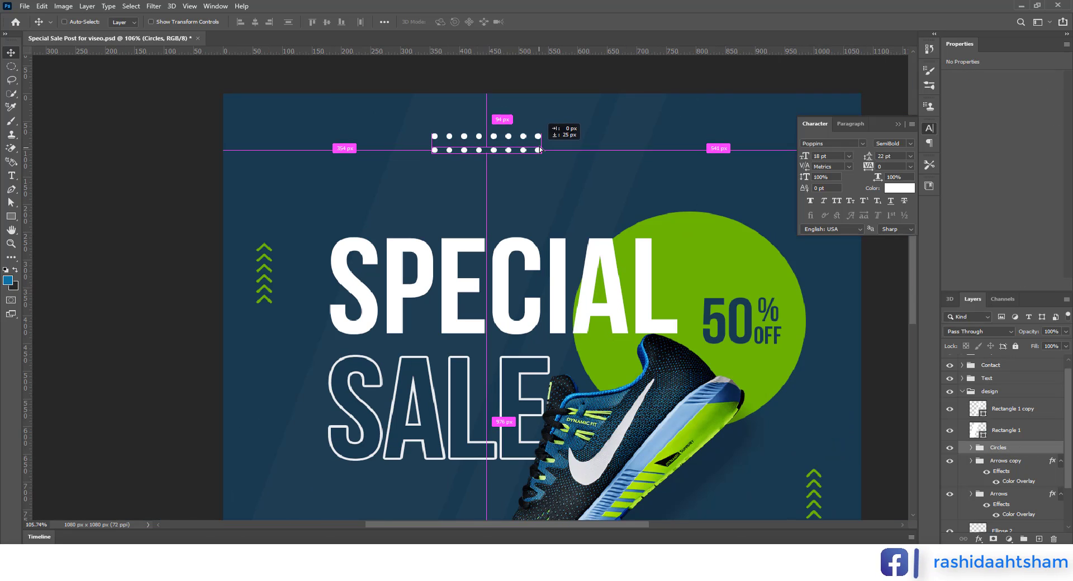
{"action": "left_click_drag", "start_coordinate": [539, 147], "coordinate": [539, 148]}
{"action": "scroll", "coordinate": [559, 162], "scroll_direction": "down", "scroll_amount": 2}
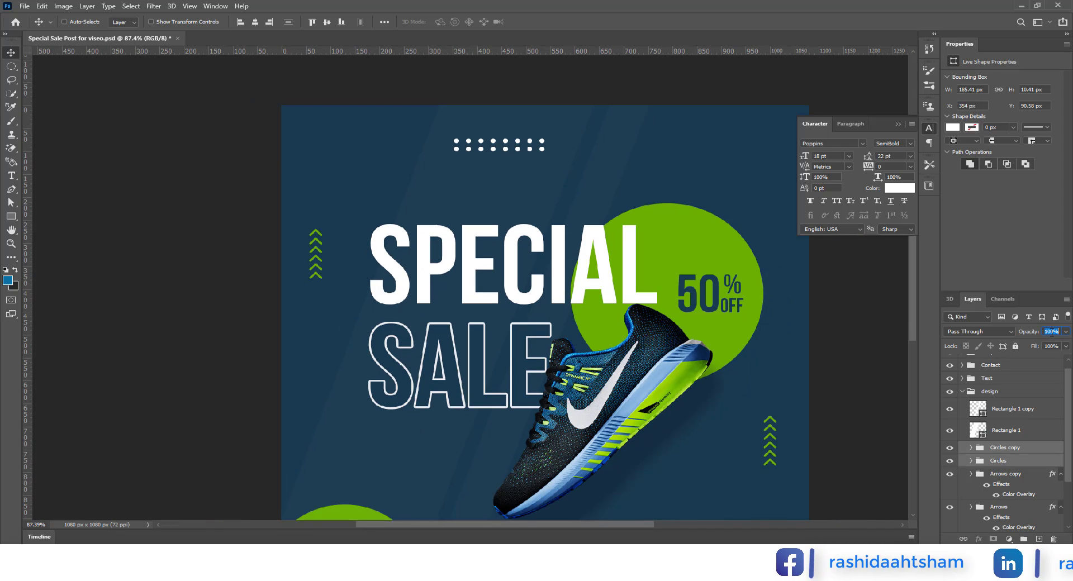
{"action": "left_click", "coordinate": [1009, 449]}
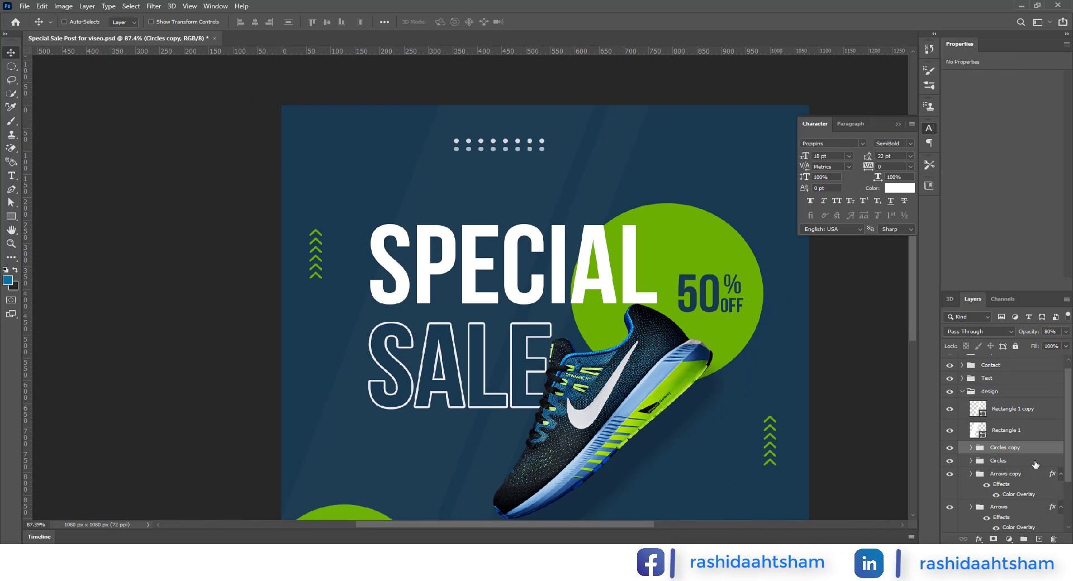
Step: Copy one row of dots down to just above the phone number, near the post's lower-right corner
{"action": "left_click_drag", "start_coordinate": [511, 149], "coordinate": [705, 467]}
{"action": "left_click_drag", "start_coordinate": [721, 356], "coordinate": [657, 250]}
{"action": "left_click_drag", "start_coordinate": [666, 350], "coordinate": [717, 432]}
{"action": "left_click_drag", "start_coordinate": [1001, 461], "coordinate": [1016, 442]}
{"action": "key", "text": "ctrl+z"}
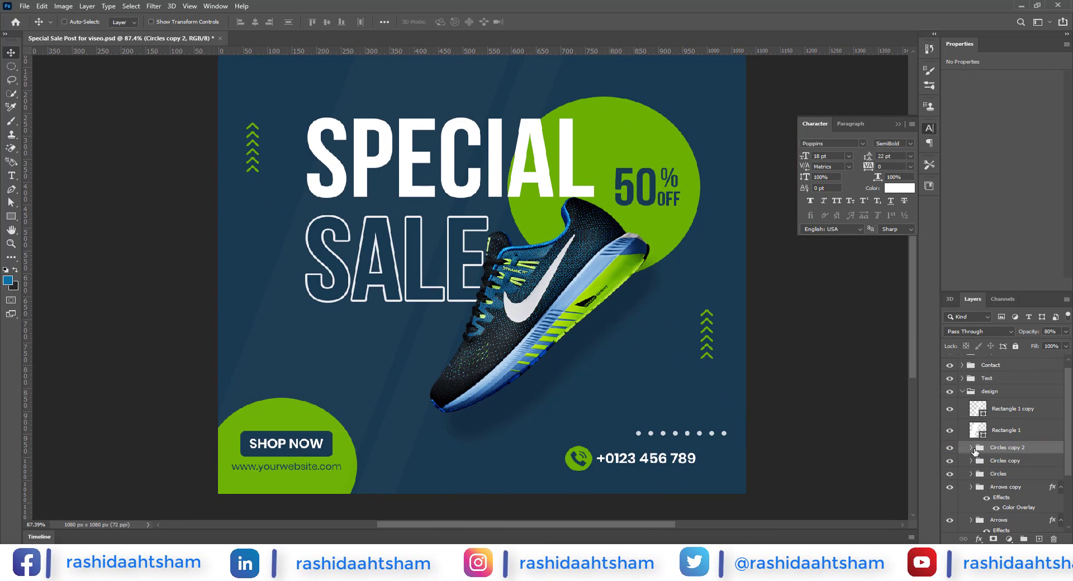
Step: Delete three dots from the copied row above the phone number to reduce it to five
{"action": "left_click", "coordinate": [972, 448]}
{"action": "left_click", "coordinate": [1019, 468]}
{"action": "left_click", "coordinate": [1028, 508], "text": "shift"}
{"action": "key", "text": "Delete"}
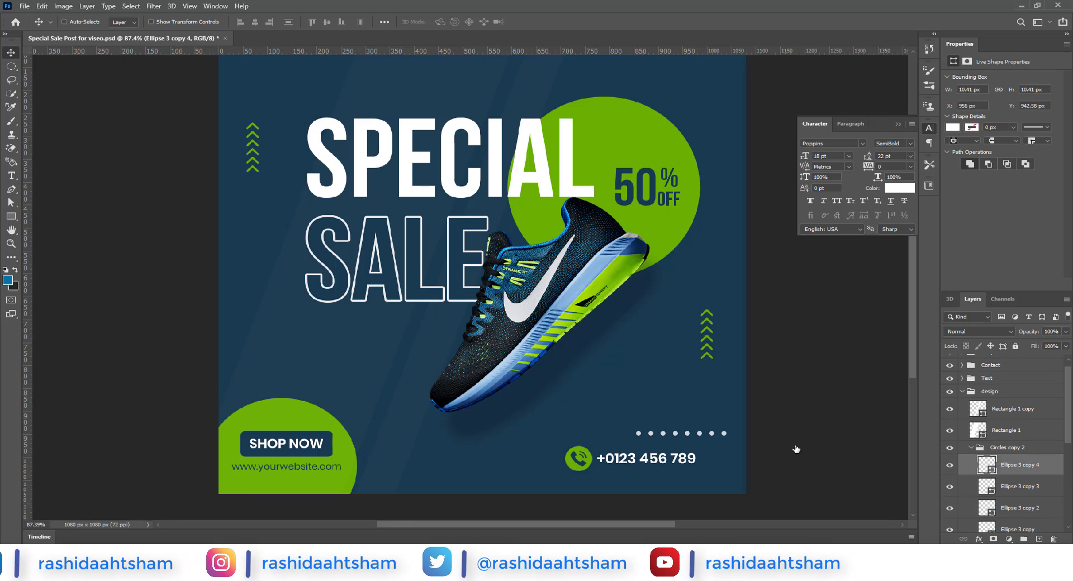
Step: Duplicate the five-dot row to form two closely spaced, sideways-offset rows above the phone number
{"action": "left_click", "coordinate": [971, 448]}
{"action": "left_click", "coordinate": [1004, 448]}
{"action": "left_click_drag", "start_coordinate": [682, 438], "coordinate": [672, 396]}
{"action": "key", "text": "alt+shift"}
{"action": "scroll", "coordinate": [672, 396], "scroll_direction": "down", "scroll_amount": 2}
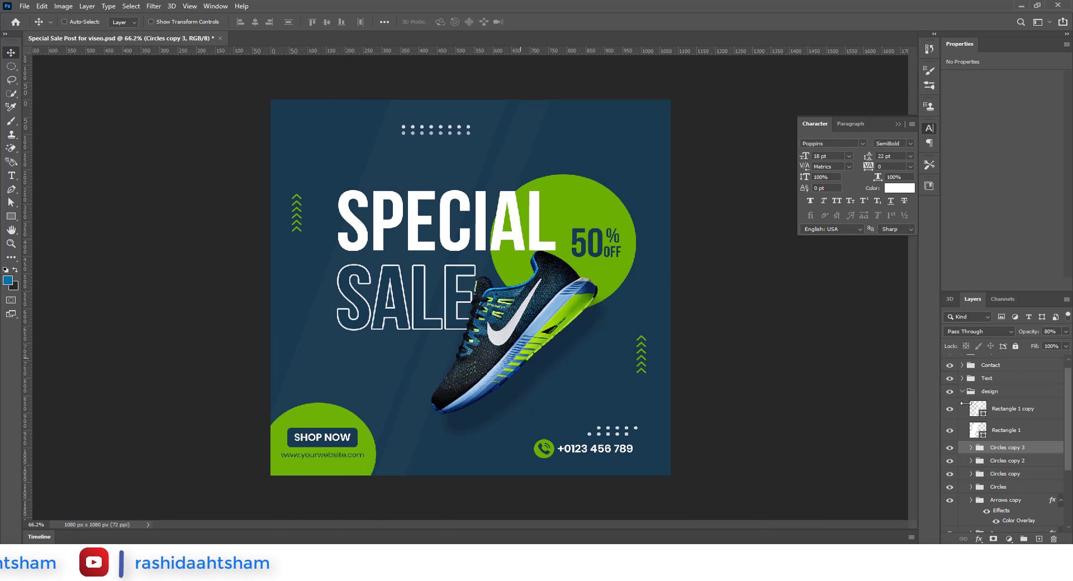
Step: On a new layer, draw a 46 × 93 px rectangle above the 50% OFF circle near the post's right edge and fill it with green
{"action": "left_click", "coordinate": [984, 407]}
{"action": "key", "text": "ctrl+shift+alt+n"}
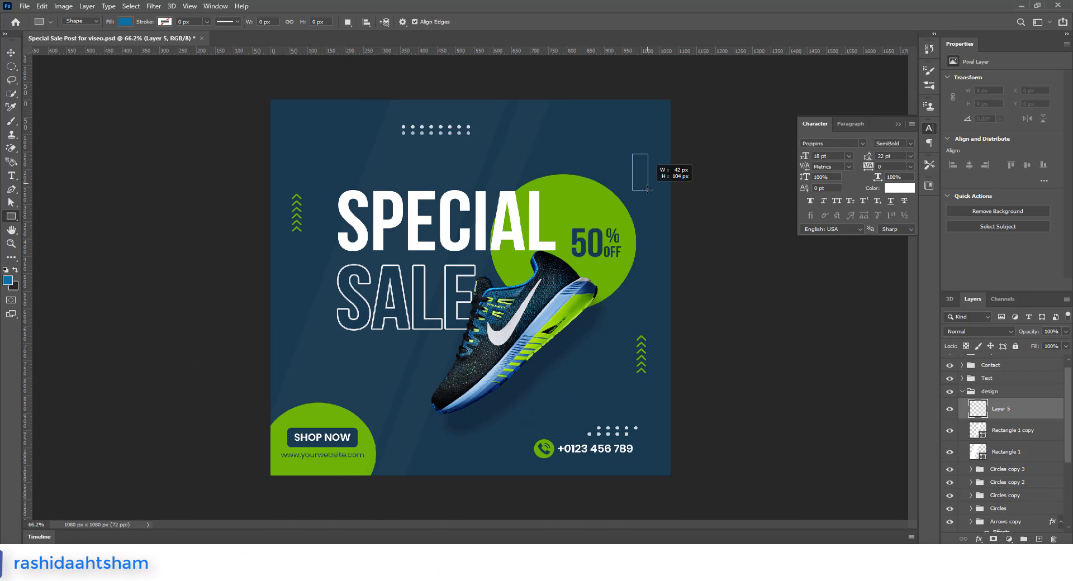
{"action": "left_click_drag", "start_coordinate": [649, 186], "coordinate": [649, 186]}
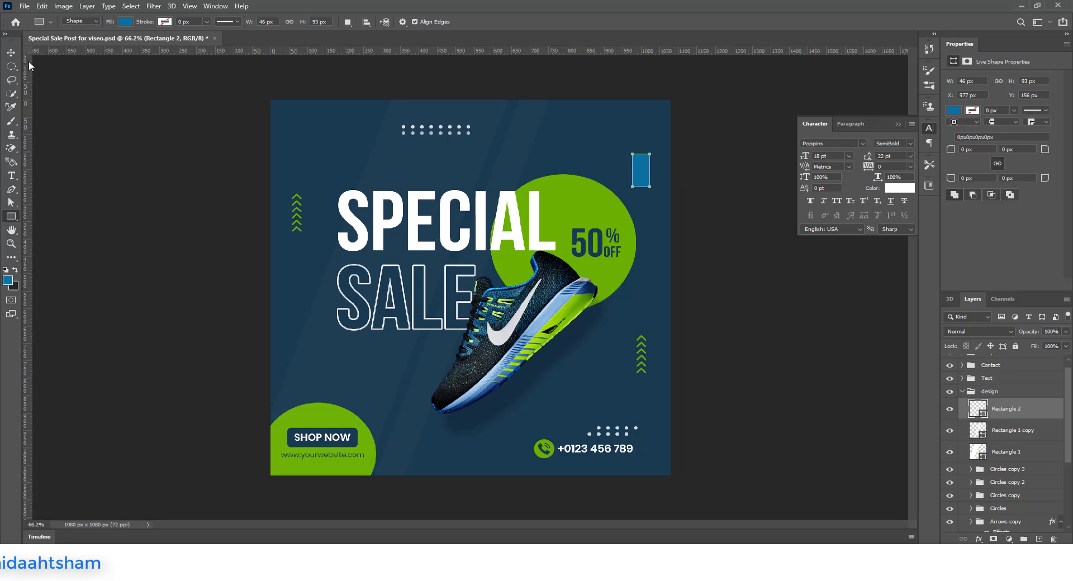
{"action": "left_click", "coordinate": [126, 21]}
{"action": "left_click", "coordinate": [194, 43]}
{"action": "left_click", "coordinate": [584, 271]}
{"action": "left_click", "coordinate": [541, 347]}
Step: Shift the small green rectangle's top corners to the right with the Direct Selection tool to make a slanted parallelogram
{"action": "key", "text": "v"}
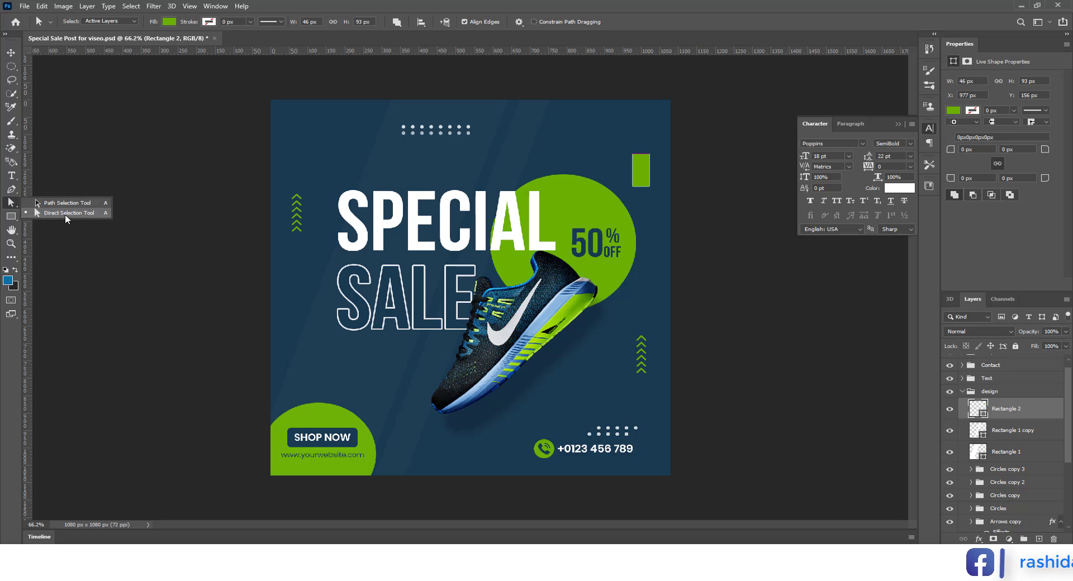
{"action": "left_click_drag", "start_coordinate": [663, 162], "coordinate": [659, 154]}
{"action": "left_click", "coordinate": [502, 207]}
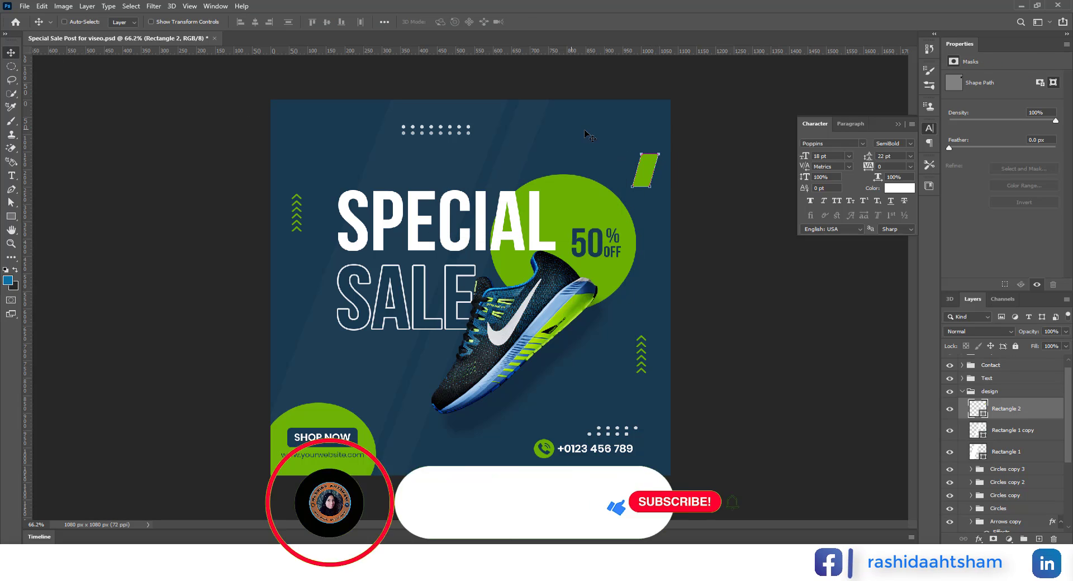
{"action": "key", "text": "v"}
{"action": "key", "text": "ctrl+t"}
{"action": "key", "text": "Return"}
Step: Rotate the small green parallelogram to about -61.2° and place it against the post's right edge, above the 50% OFF circle
{"action": "scroll", "coordinate": [603, 199], "scroll_direction": "up", "scroll_amount": 4}
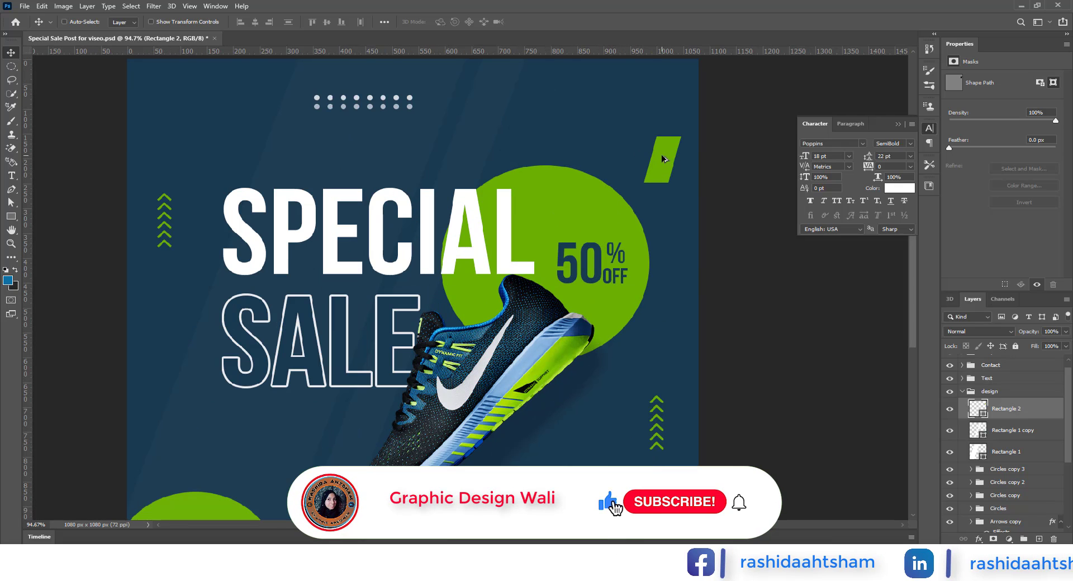
{"action": "key", "text": "ctrl+t"}
{"action": "left_click_drag", "start_coordinate": [630, 147], "coordinate": [633, 177]}
{"action": "left_click_drag", "start_coordinate": [677, 165], "coordinate": [701, 134]}
{"action": "scroll", "coordinate": [701, 134], "scroll_direction": "up", "scroll_amount": 4}
{"action": "scroll", "coordinate": [669, 145], "scroll_direction": "up", "scroll_amount": 3}
{"action": "mouse_move", "coordinate": [742, 276]}
{"action": "left_mouse_down"}
{"action": "mouse_move", "coordinate": [741, 246]}
{"action": "mouse_move", "coordinate": [743, 266]}
{"action": "left_mouse_up"}
{"action": "scroll", "coordinate": [741, 265], "scroll_direction": "down", "scroll_amount": 6}
{"action": "key", "text": "alt+space"}
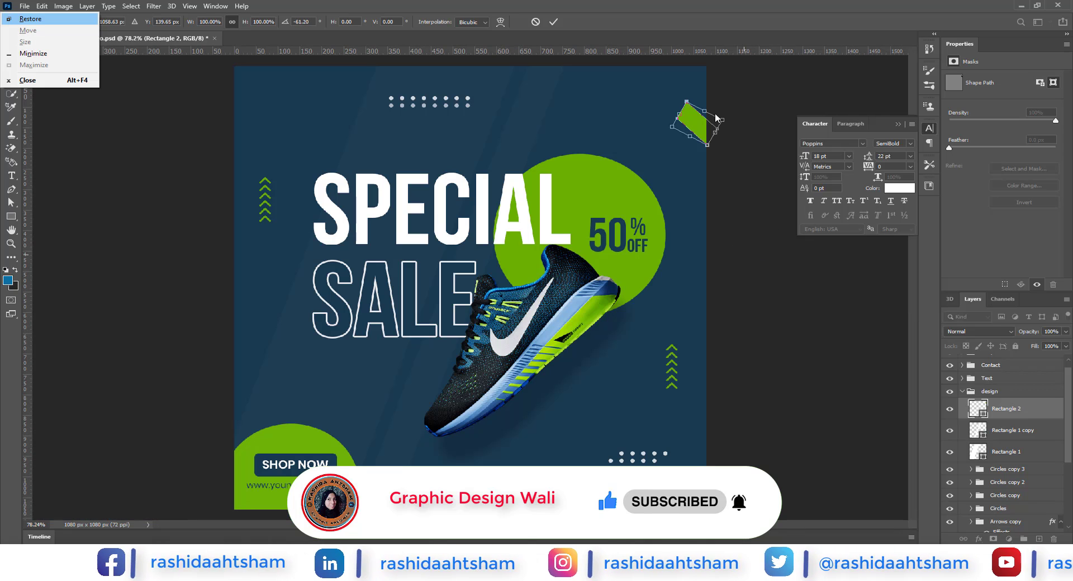
{"action": "mouse_move", "coordinate": [698, 125]}
{"action": "left_mouse_down"}
{"action": "mouse_move", "coordinate": [707, 134]}
{"action": "mouse_move", "coordinate": [699, 127]}
{"action": "left_mouse_up"}
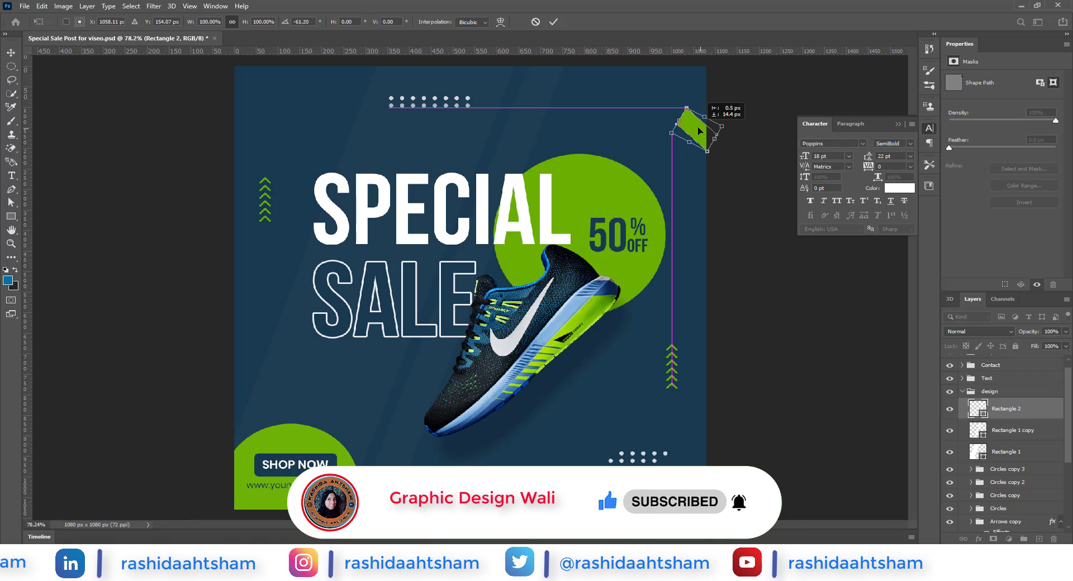
{"action": "left_click", "coordinate": [554, 22]}
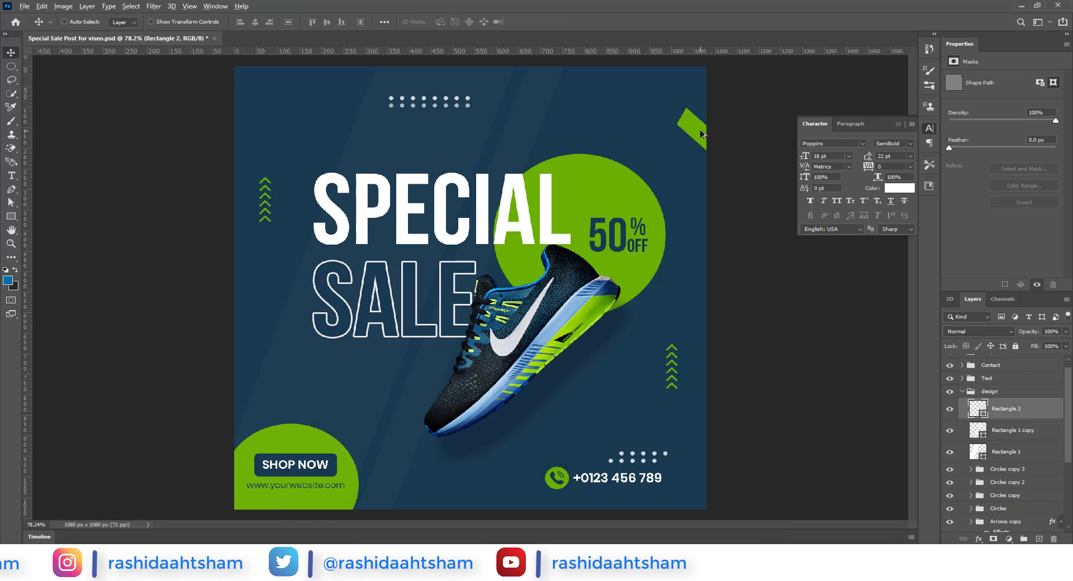
Step: Duplicate the green parallelogram three times in an evenly spaced column down the post's right edge and group the rectangle layers as Rectangles
{"action": "left_click_drag", "start_coordinate": [697, 130], "coordinate": [698, 234]}
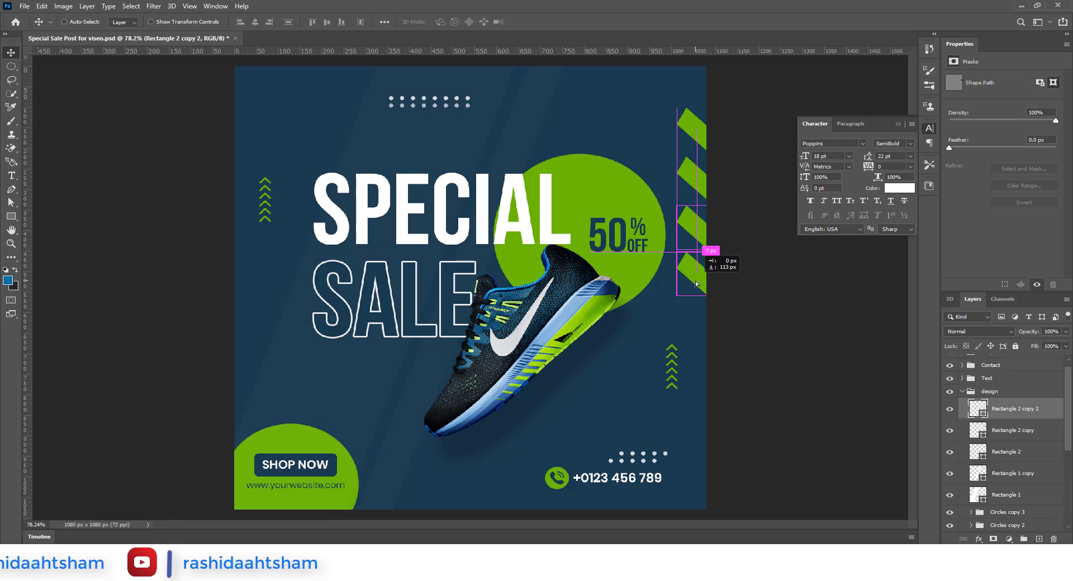
{"action": "scroll", "coordinate": [711, 309], "scroll_direction": "down", "scroll_amount": 4}
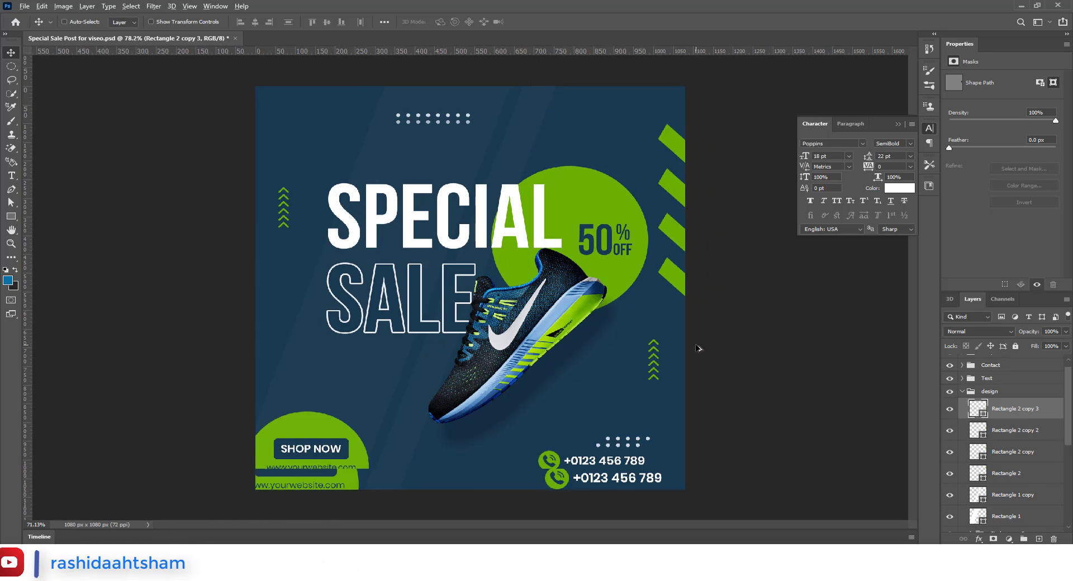
{"action": "left_click", "coordinate": [1012, 518], "text": "shift"}
{"action": "key", "text": "ctrl+g"}
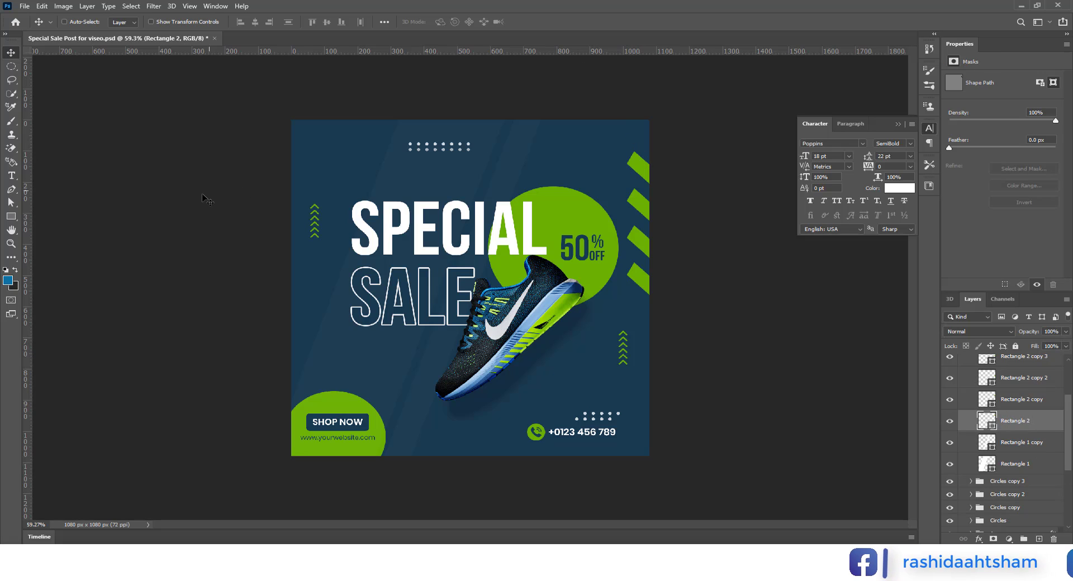
Step: Duplicate the uppermost green stripe and give the copy no fill and a 3 px white stroke
{"action": "key", "text": "ctrl+j"}
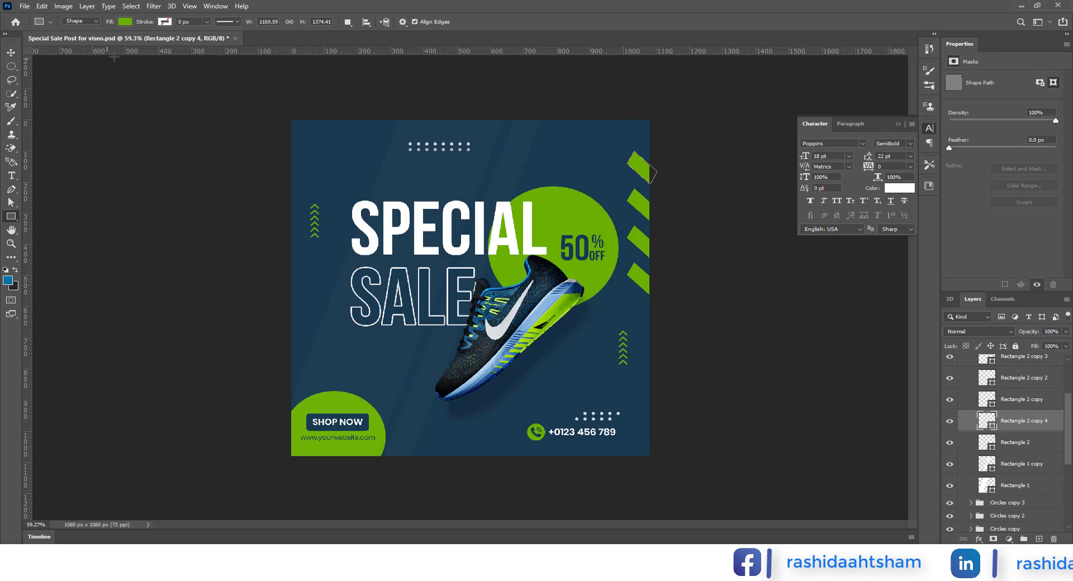
{"action": "left_click", "coordinate": [125, 21]}
{"action": "left_click", "coordinate": [141, 24]}
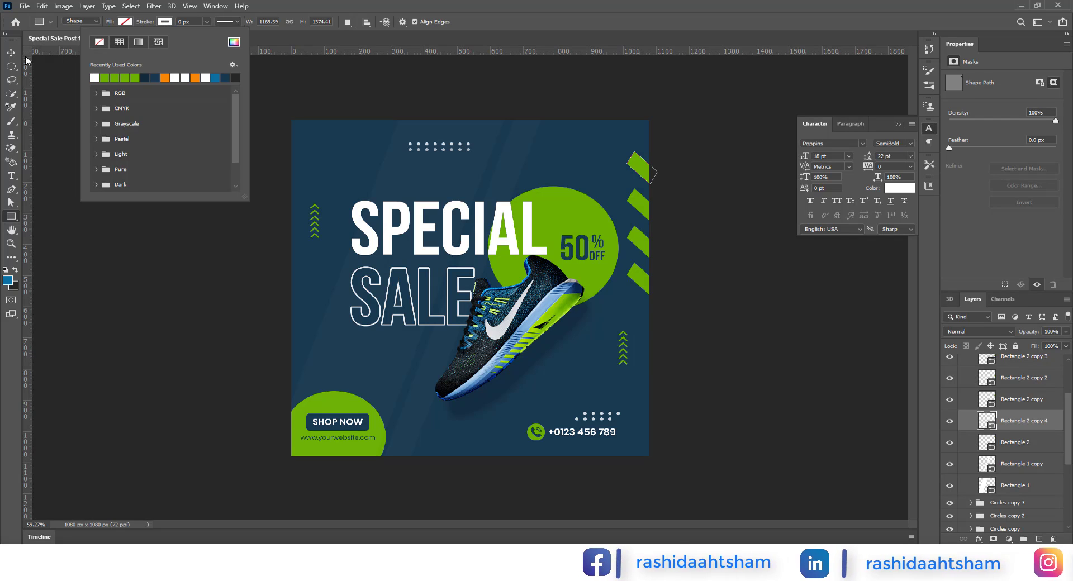
{"action": "left_click", "coordinate": [11, 53]}
{"action": "left_click", "coordinate": [11, 216]}
{"action": "left_click_drag", "start_coordinate": [193, 21], "coordinate": [172, 21]}
{"action": "type", "text": "3"}
{"action": "key", "text": "Return"}
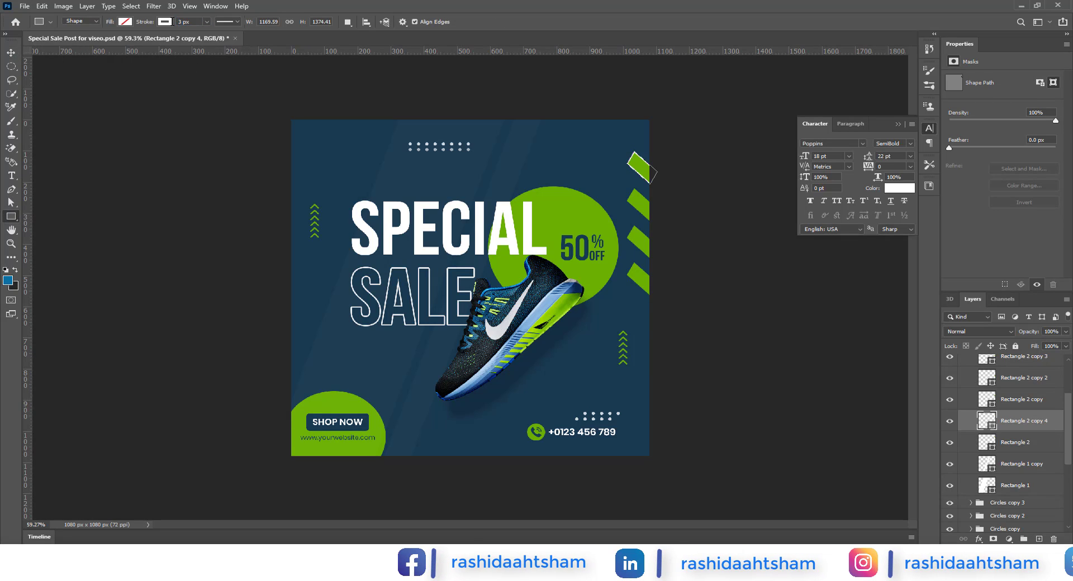
Step: Shift the white outline slightly above the uppermost green stripe and stack its layer beneath the stripe
{"action": "key", "text": "v"}
{"action": "scroll", "coordinate": [643, 167], "scroll_direction": "up", "scroll_amount": 4}
{"action": "left_click_drag", "start_coordinate": [709, 118], "coordinate": [709, 107]}
{"action": "left_click_drag", "start_coordinate": [1019, 422], "coordinate": [1018, 452]}
Step: Duplicate the second green stripe from above and fill the original stripe with white
{"action": "left_click_drag", "start_coordinate": [1027, 403], "coordinate": [1035, 390], "text": "alt"}
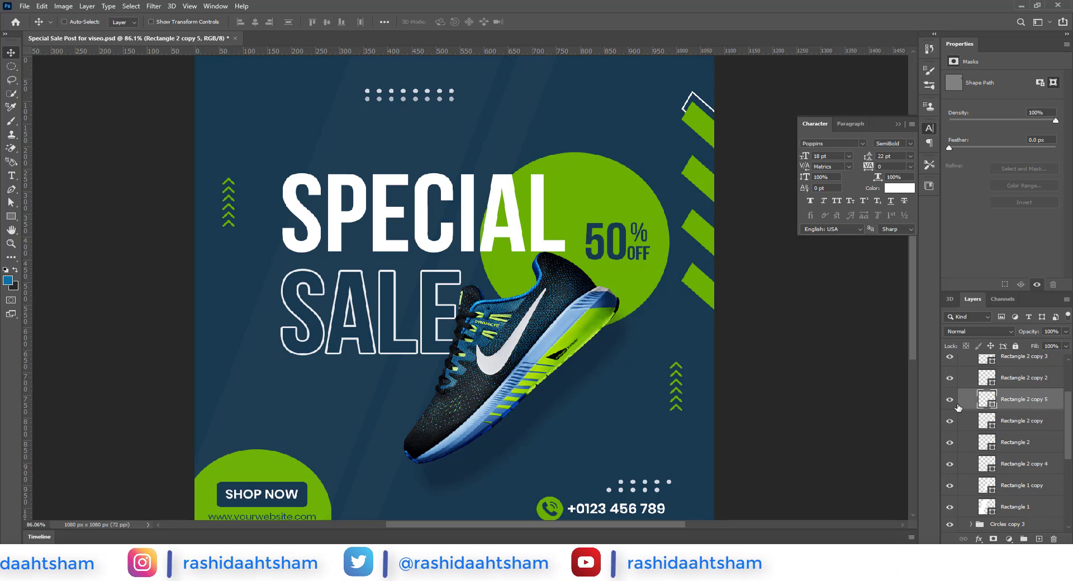
{"action": "left_click", "coordinate": [955, 423]}
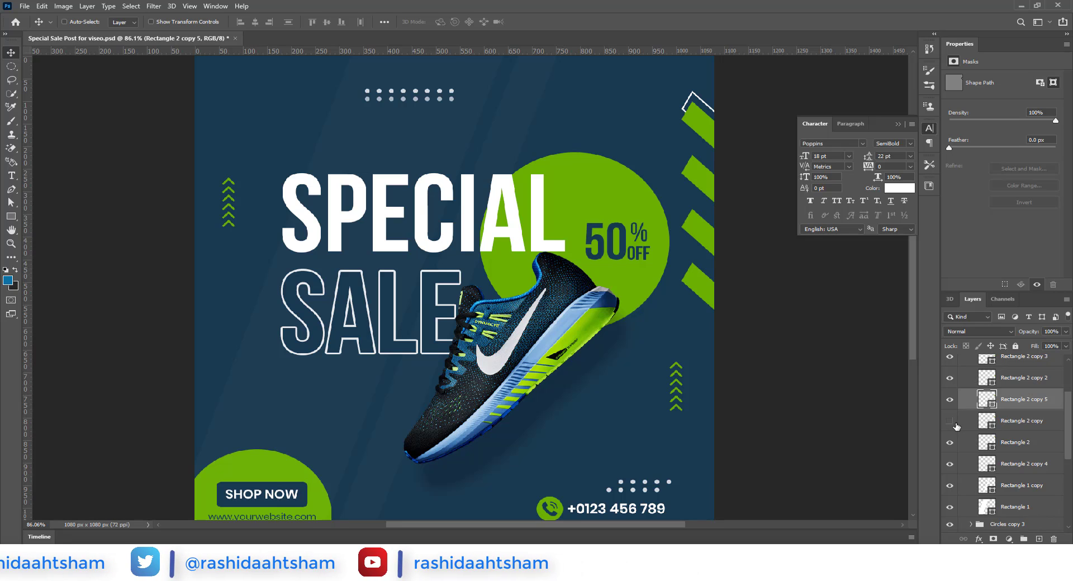
{"action": "left_click", "coordinate": [951, 423]}
{"action": "left_click", "coordinate": [1007, 421]}
{"action": "key", "text": "u"}
{"action": "left_click", "coordinate": [125, 22]}
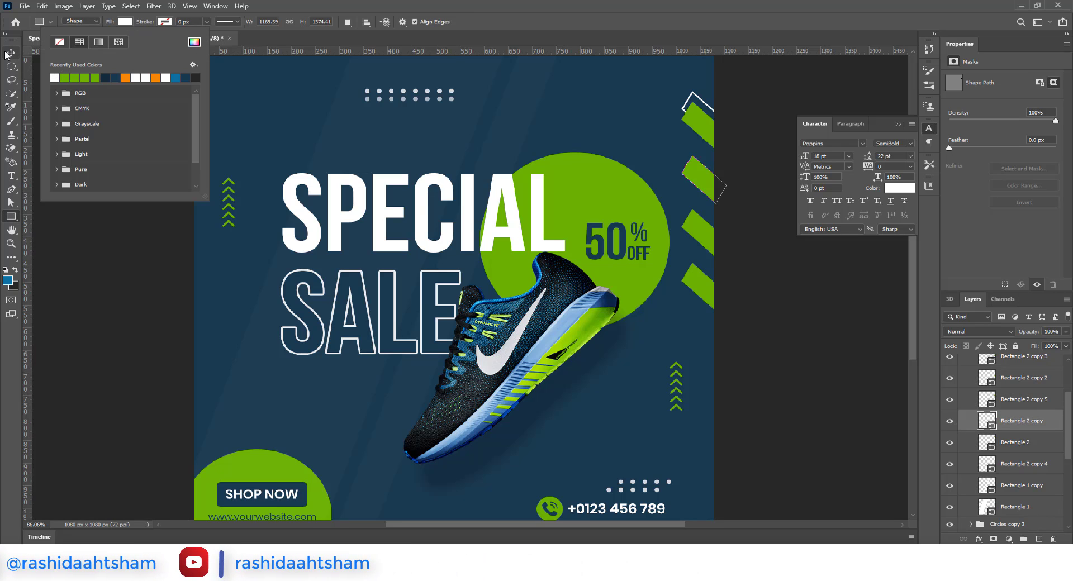
{"action": "left_click", "coordinate": [12, 53]}
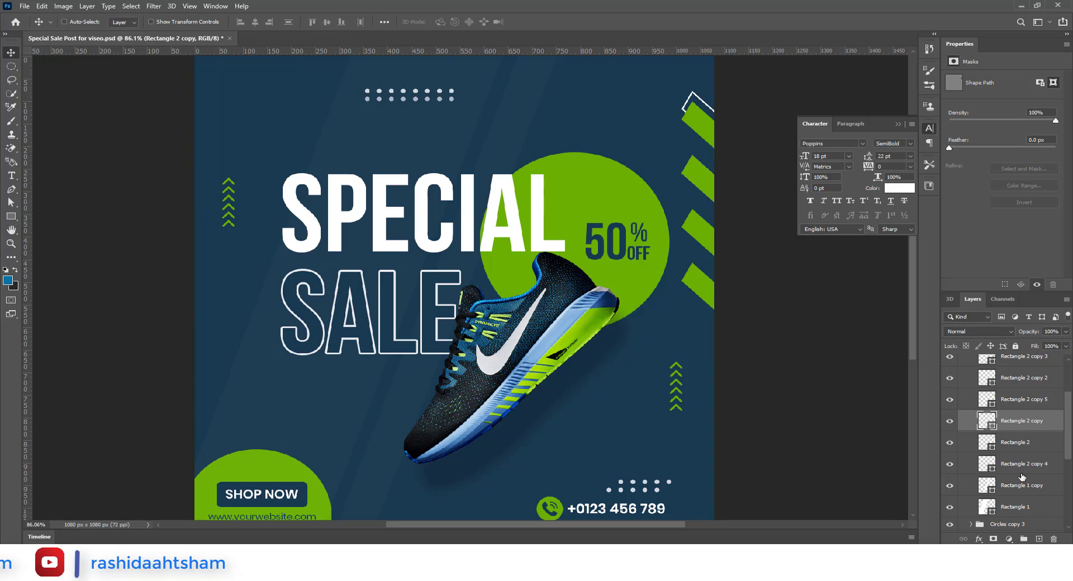
Step: Turn the second stripe's duplicate into an unfilled green outline, offset slightly upward and stacked behind the white stripe
{"action": "left_click", "coordinate": [125, 22]}
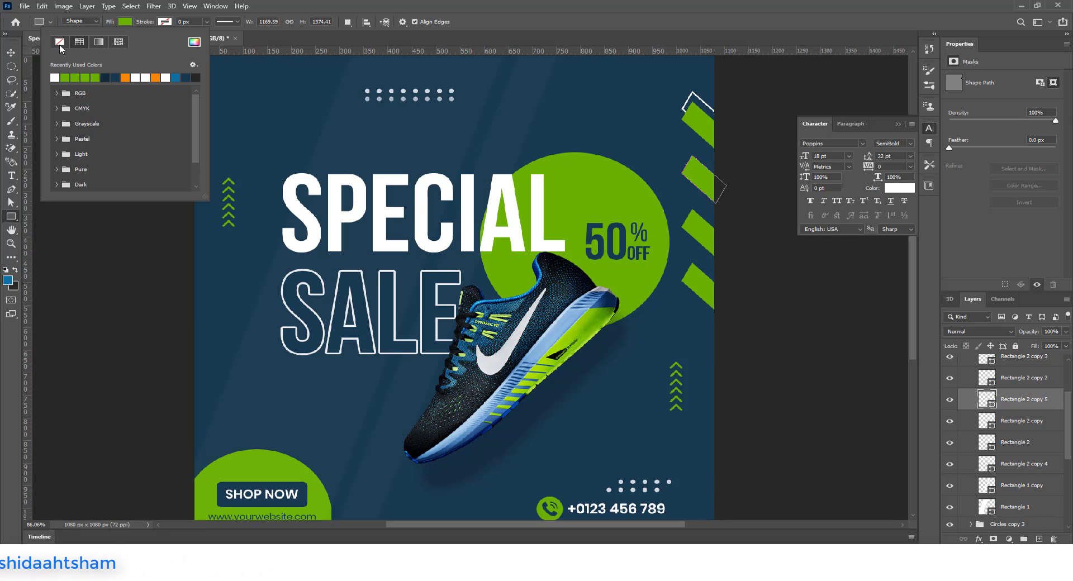
{"action": "key", "text": "v"}
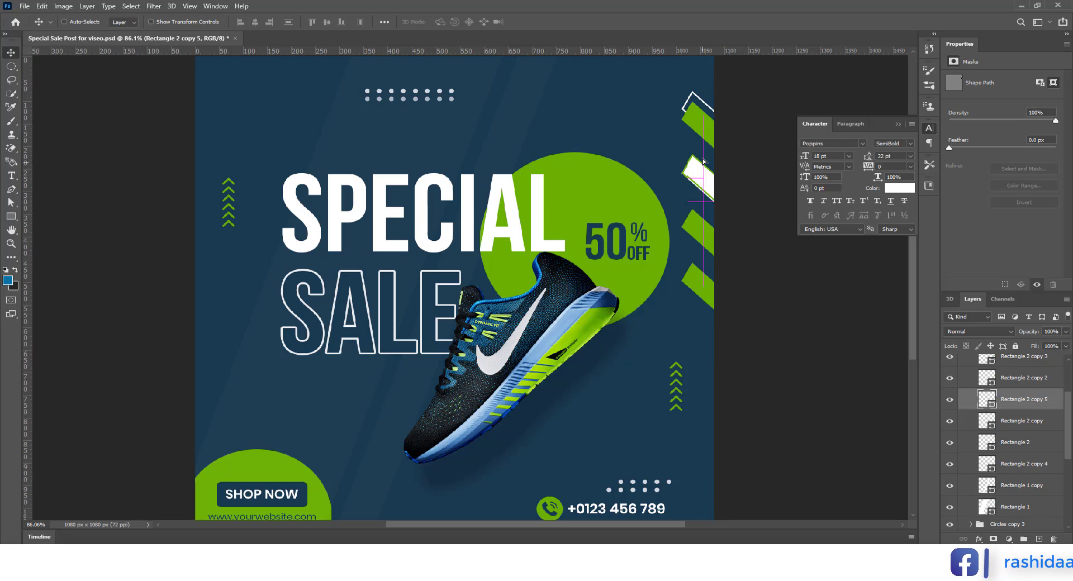
{"action": "left_click_drag", "start_coordinate": [705, 158], "coordinate": [705, 157]}
{"action": "left_click_drag", "start_coordinate": [1025, 400], "coordinate": [1028, 432]}
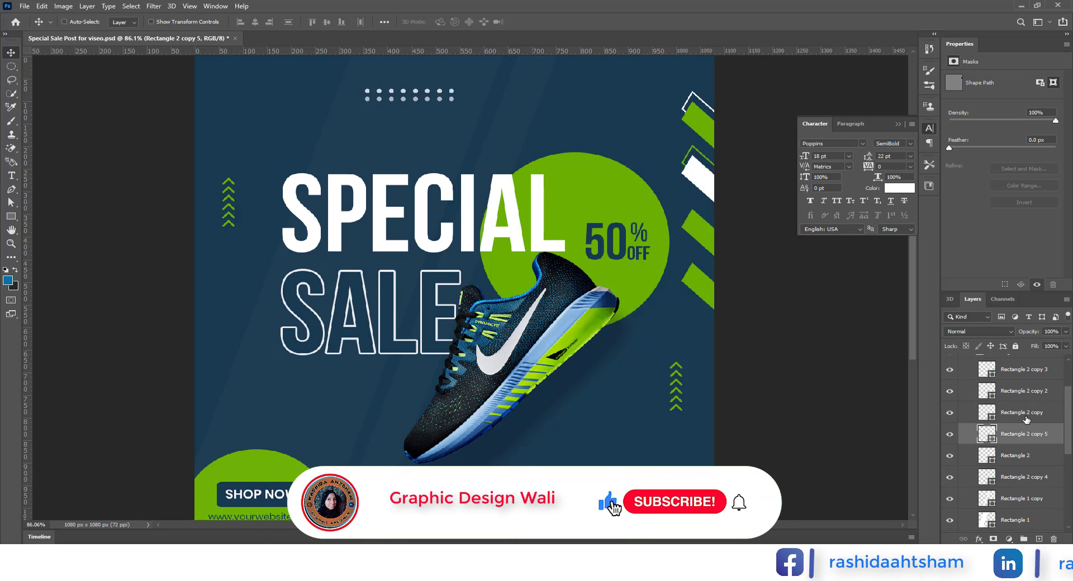
Step: Duplicate the third green stripe and give the copy no fill and a 3 px white stroke
{"action": "left_click", "coordinate": [1016, 408]}
{"action": "left_click", "coordinate": [951, 413]}
{"action": "left_click_drag", "start_coordinate": [1010, 393], "coordinate": [1038, 380], "text": "alt"}
{"action": "left_click", "coordinate": [10, 216]}
{"action": "left_click", "coordinate": [125, 22]}
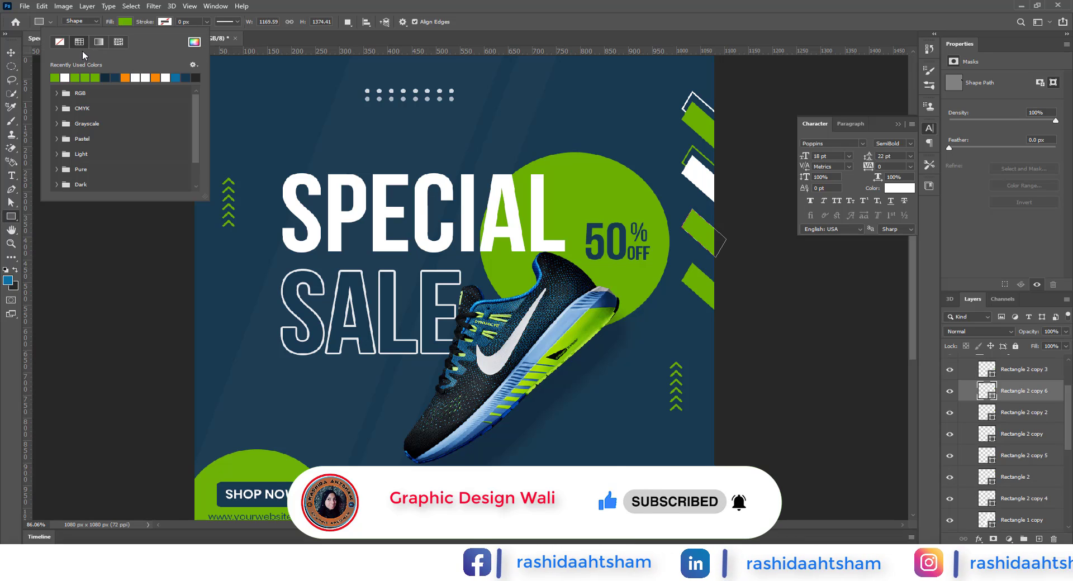
{"action": "left_click", "coordinate": [104, 78]}
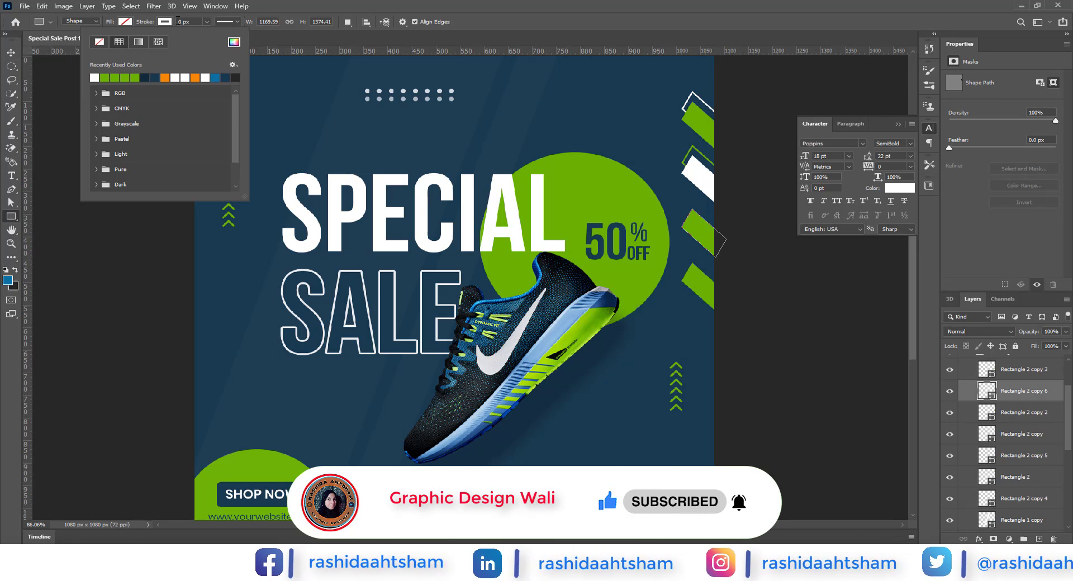
{"action": "left_click_drag", "start_coordinate": [182, 21], "coordinate": [73, 42]}
{"action": "type", "text": "3"}
Step: Offset the third stripe's white outline slightly upward and stack it behind the green stripe
{"action": "left_click", "coordinate": [11, 52]}
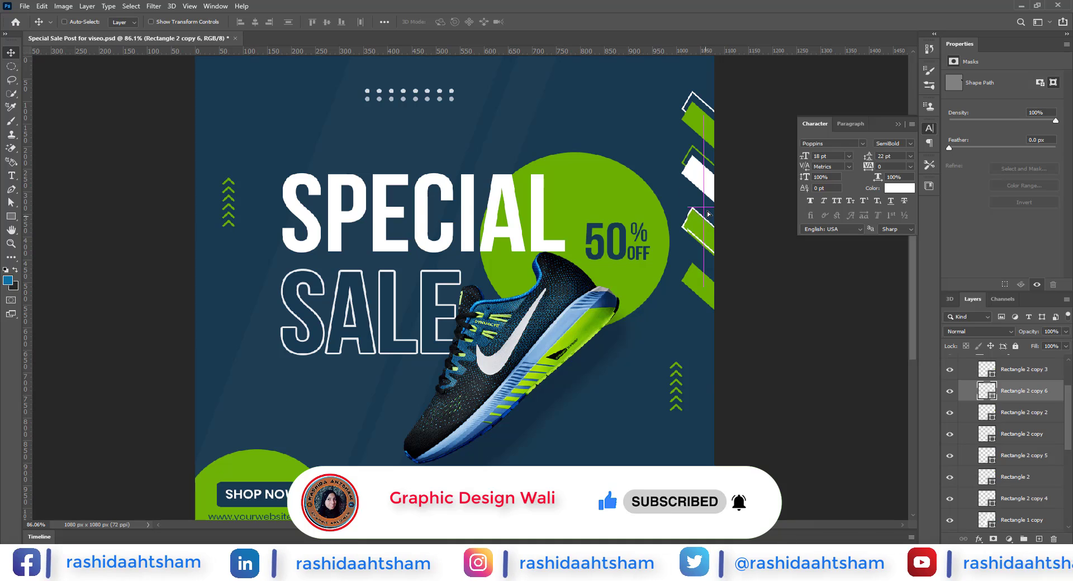
{"action": "left_click_drag", "start_coordinate": [716, 192], "coordinate": [715, 183]}
{"action": "left_click_drag", "start_coordinate": [1029, 391], "coordinate": [1040, 425]}
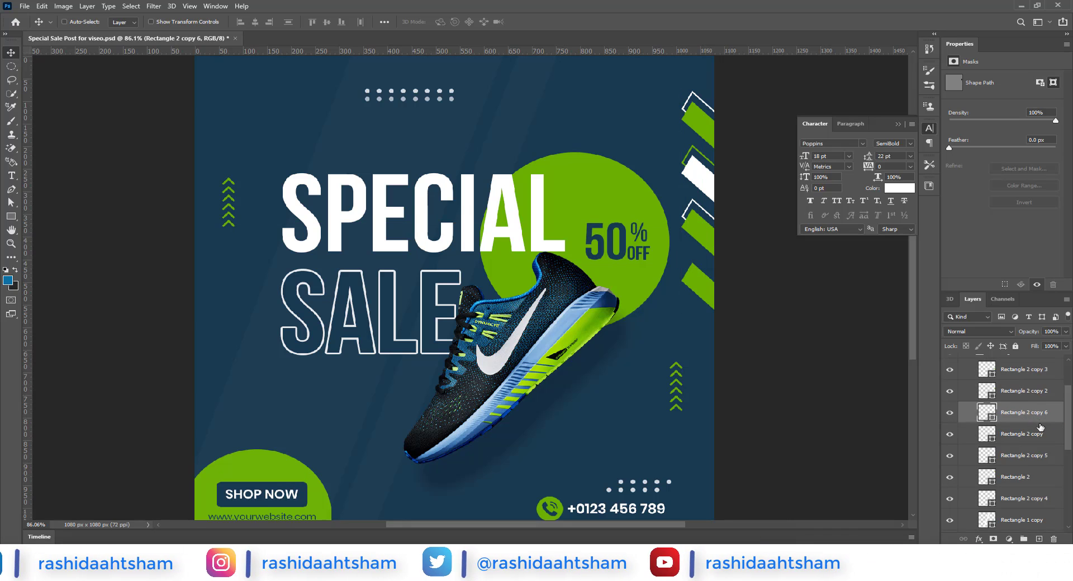
Step: Duplicate the lowest green stripe within the Rectangles group and fill the original with white
{"action": "scroll", "coordinate": [1029, 430], "scroll_direction": "up", "scroll_amount": 2}
{"action": "left_click", "coordinate": [1019, 426]}
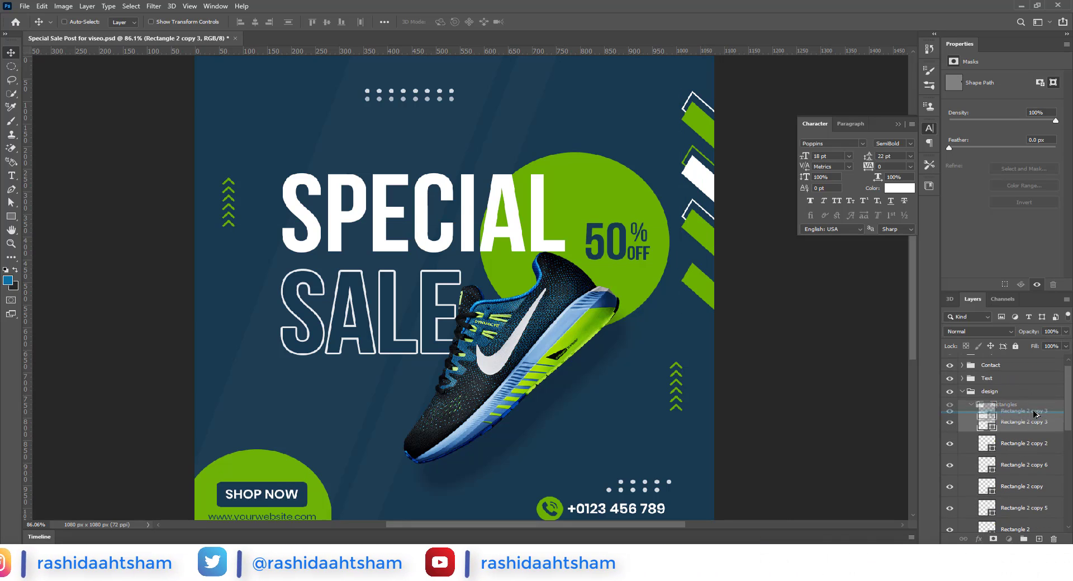
{"action": "key", "text": "ctrl+j"}
{"action": "left_click", "coordinate": [10, 216]}
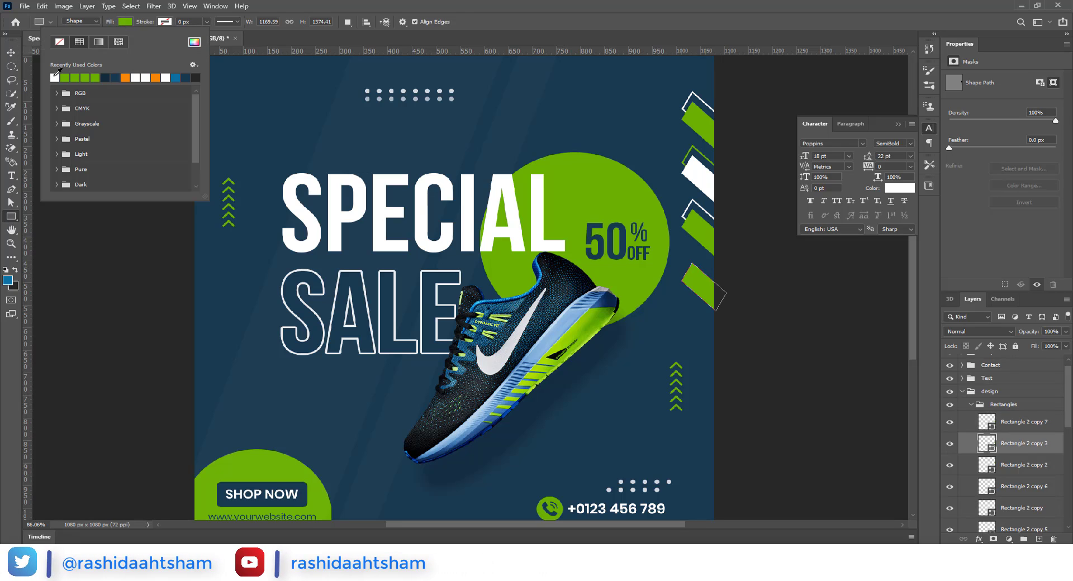
Step: Turn the lowest stripe's duplicate into an unfilled green outline, offset slightly upward and stacked behind the white stripe
{"action": "left_click", "coordinate": [1007, 426]}
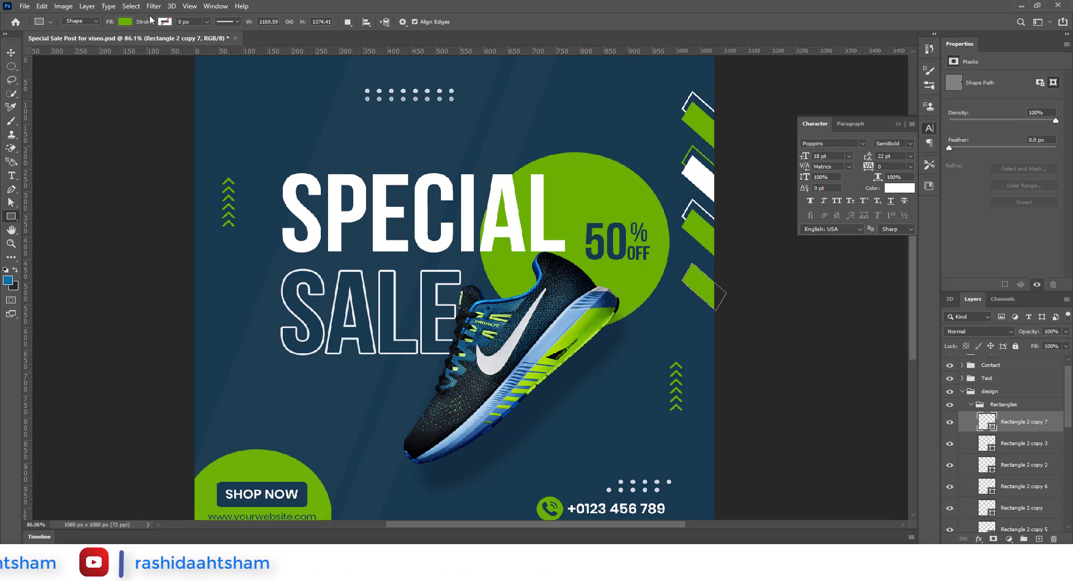
{"action": "left_click", "coordinate": [125, 22]}
{"action": "left_click", "coordinate": [60, 42]}
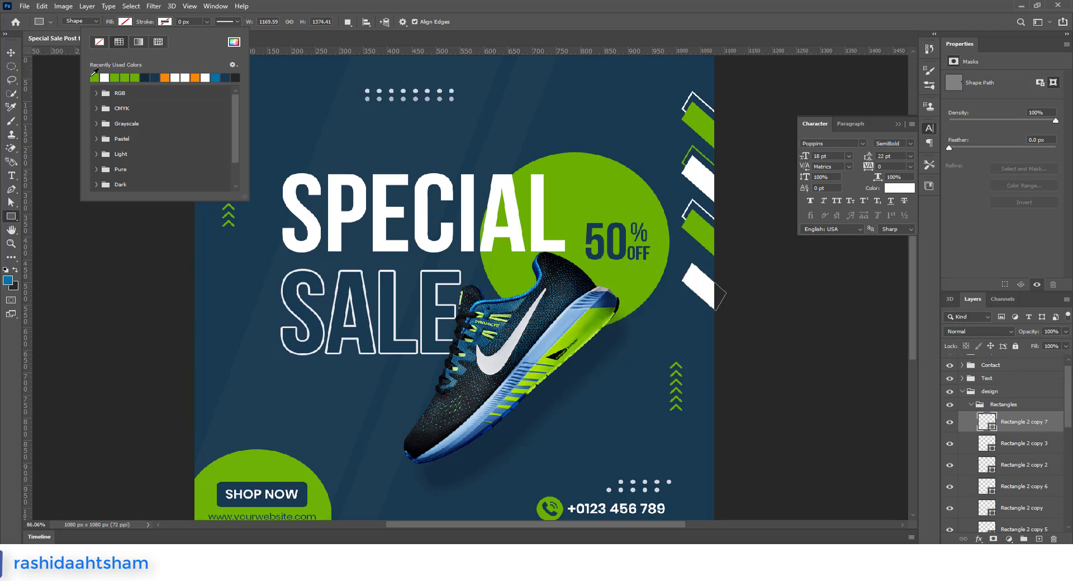
{"action": "left_click", "coordinate": [176, 23]}
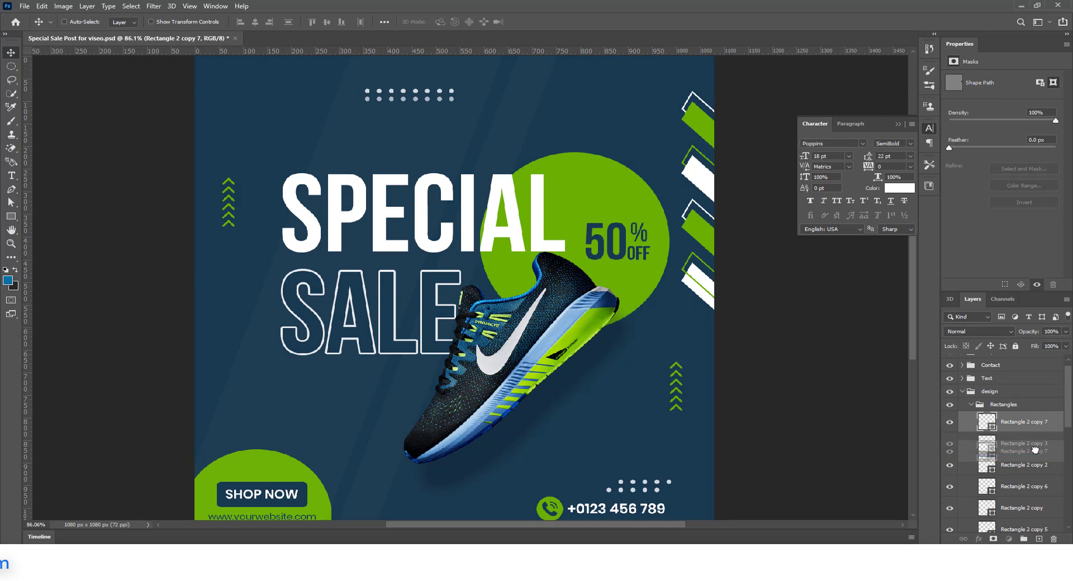
Step: Select all four stripes with their outlines, scale them down together and place them against the post's right edge
{"action": "left_click", "coordinate": [971, 405]}
{"action": "scroll", "coordinate": [781, 305], "scroll_direction": "down", "scroll_amount": 2}
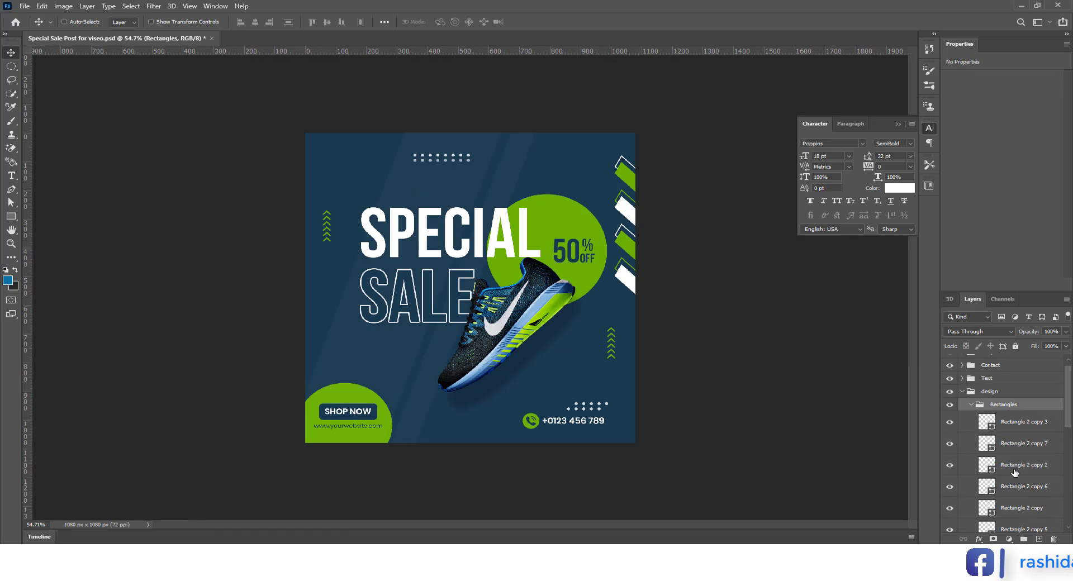
{"action": "left_click", "coordinate": [1026, 425]}
{"action": "scroll", "coordinate": [1027, 475], "scroll_direction": "down", "scroll_amount": 4}
{"action": "left_click", "coordinate": [1036, 393], "text": "shift"}
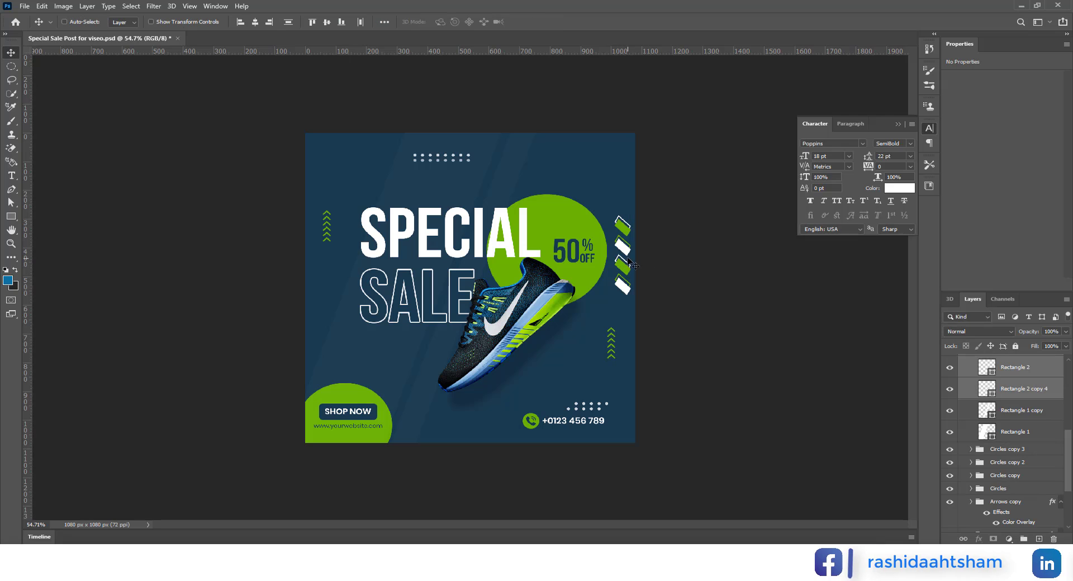
{"action": "scroll", "coordinate": [636, 197], "scroll_direction": "up", "scroll_amount": 2}
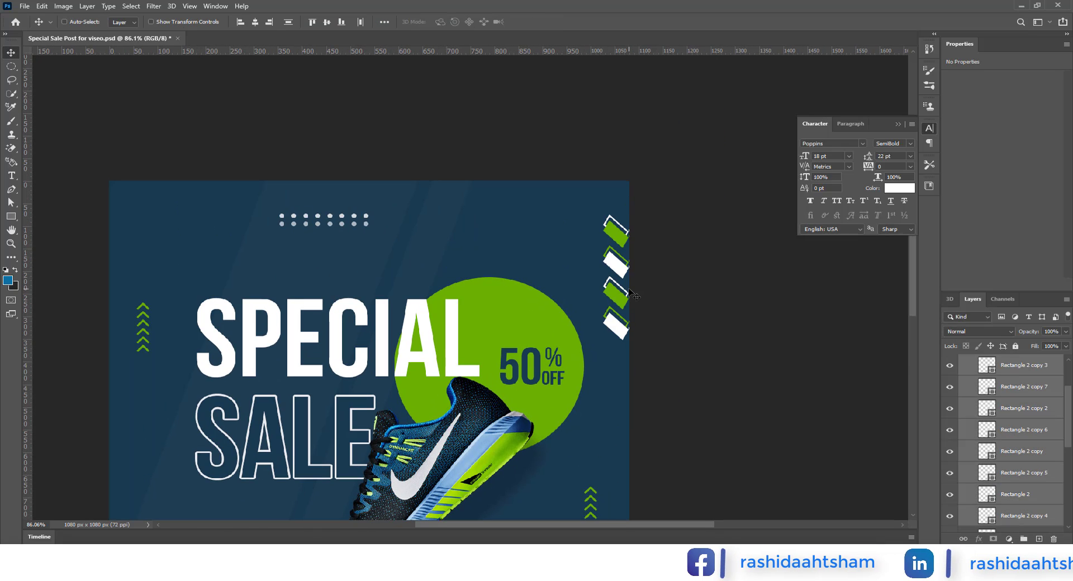
{"action": "scroll", "coordinate": [660, 301], "scroll_direction": "down", "scroll_amount": 2}
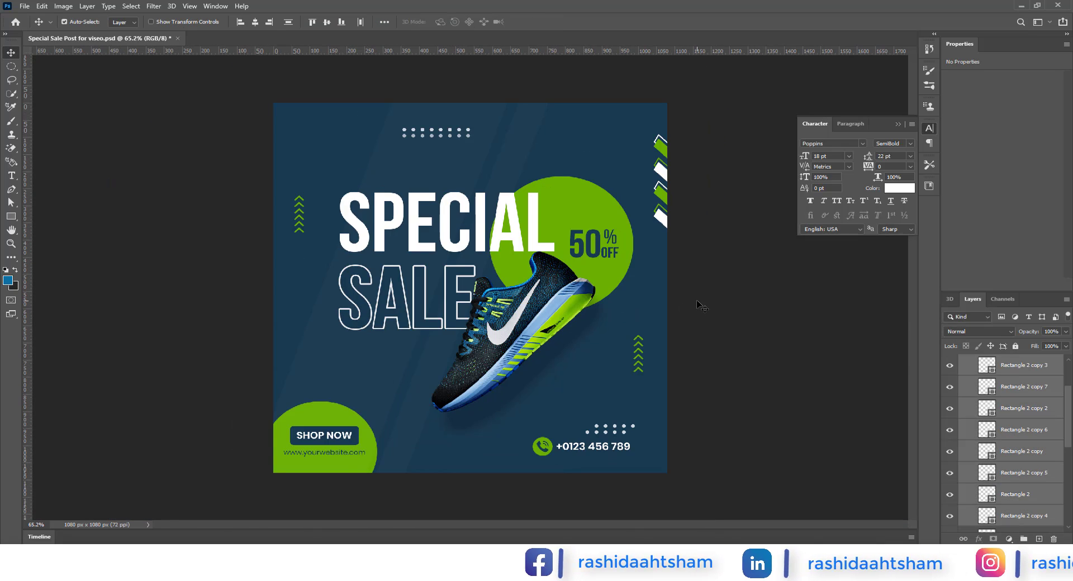
Step: Enlarge the selected stripe column slightly and move it so its outer side runs off the post's right edge
{"action": "key", "text": "ctrl+t"}
{"action": "left_click_drag", "start_coordinate": [663, 236], "coordinate": [662, 244]}
{"action": "left_click", "coordinate": [553, 22]}
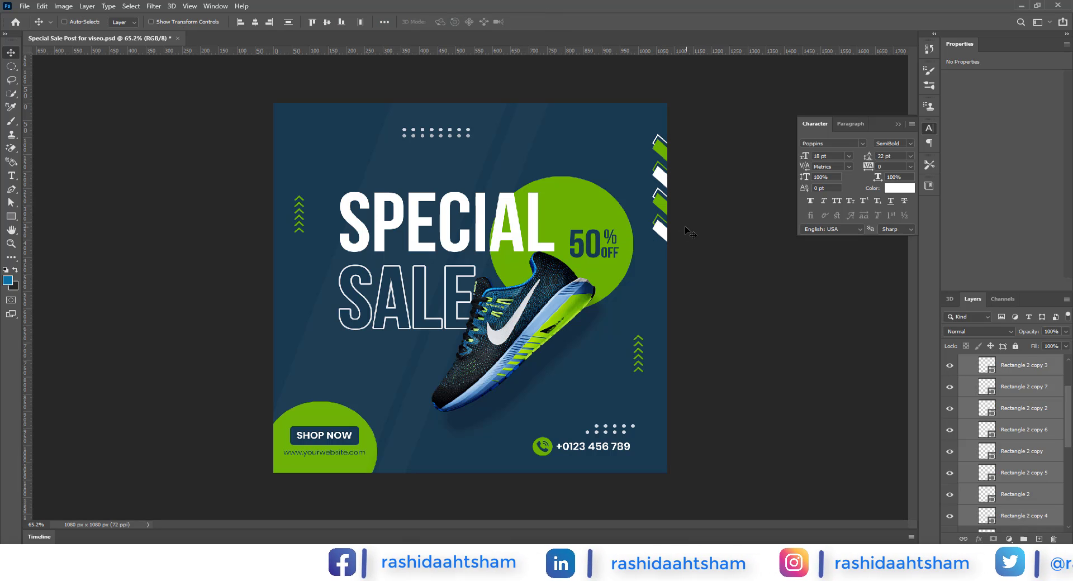
{"action": "left_click_drag", "start_coordinate": [668, 167], "coordinate": [669, 183]}
{"action": "scroll", "coordinate": [766, 99], "scroll_direction": "down", "scroll_amount": 1}
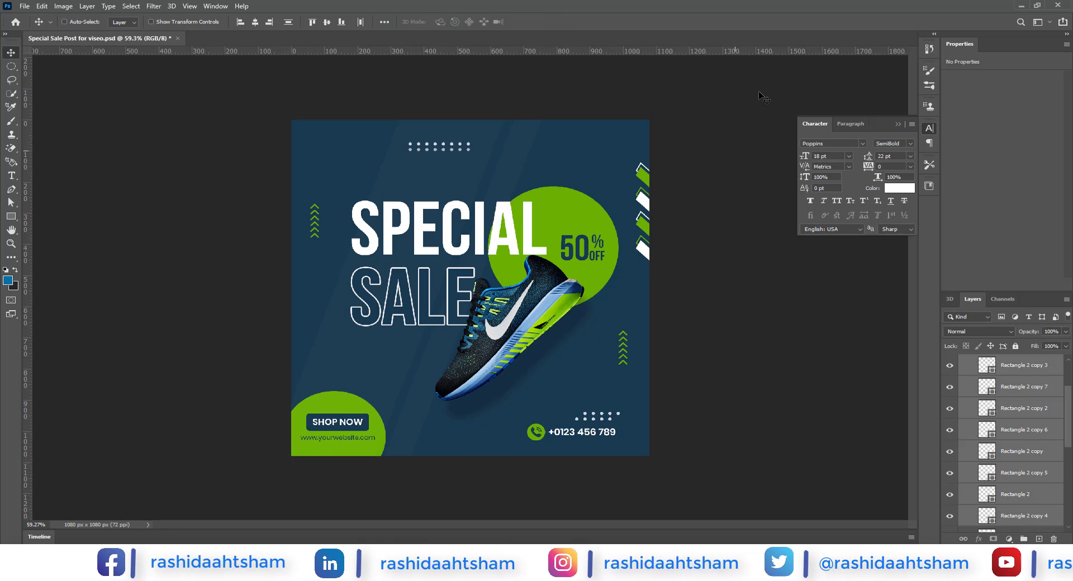
Step: Collapse the Rectangles and design layer groups
{"action": "scroll", "coordinate": [964, 429], "scroll_direction": "up", "scroll_amount": 1}
{"action": "left_click", "coordinate": [972, 414]}
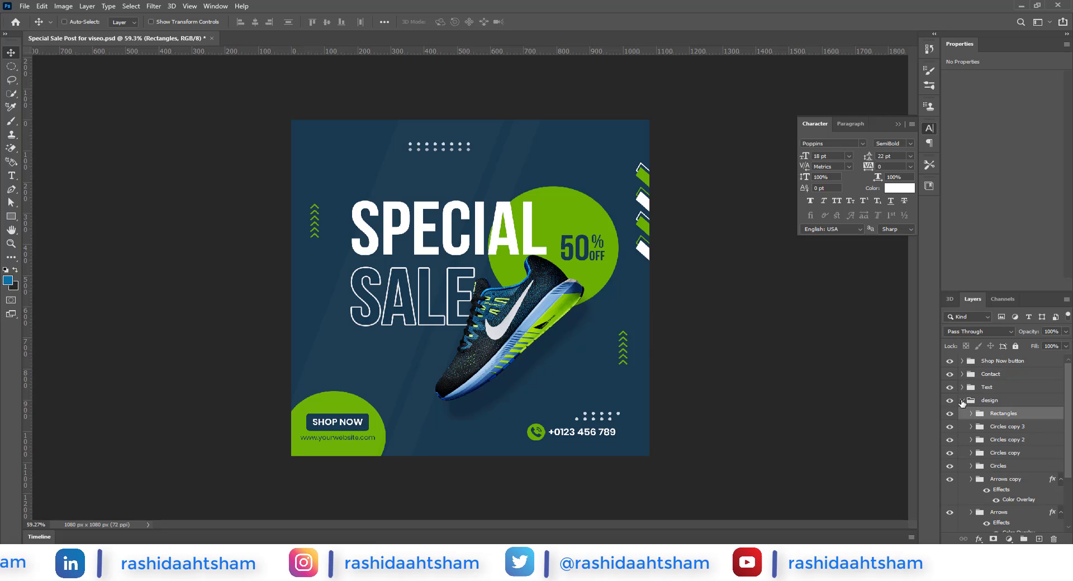
{"action": "left_click", "coordinate": [963, 401]}
Step: Open the shopping-cart icon from the Special Sale Post folder in Photoshop
{"action": "left_click", "coordinate": [288, 576]}
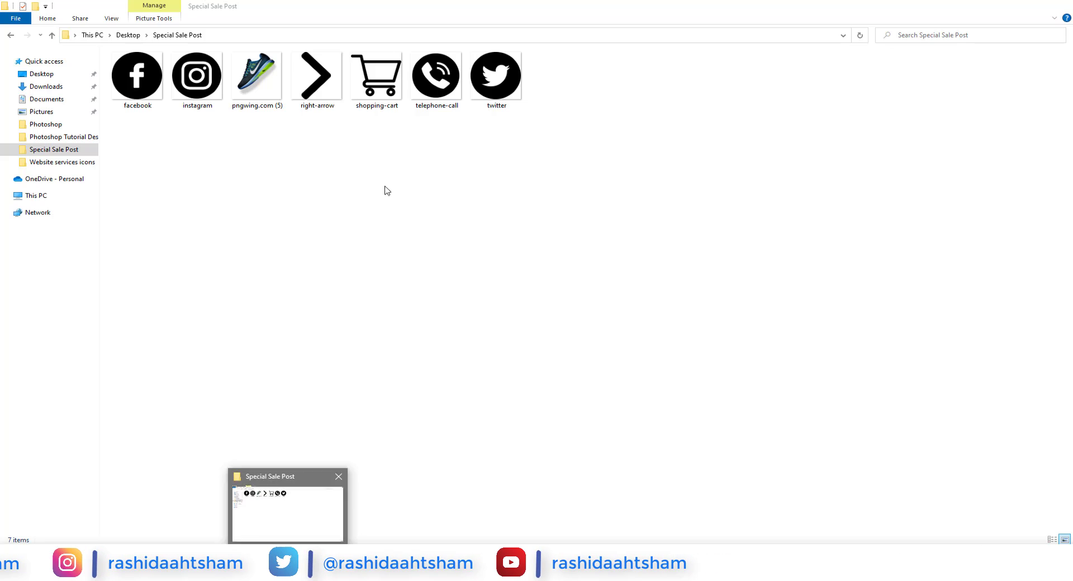
{"action": "double_click", "coordinate": [376, 97]}
{"action": "right_click", "coordinate": [372, 93]}
{"action": "mouse_move", "coordinate": [413, 247]}
{"action": "left_click", "coordinate": [592, 261]}
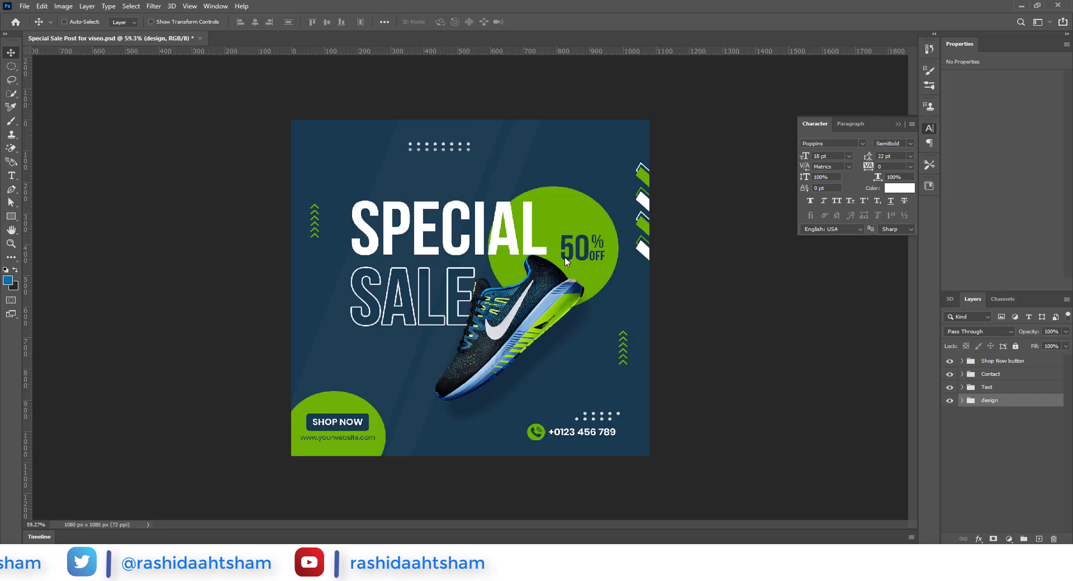
Step: Bring the shopping-cart icon into the post above all groups, scaled to about 55 px wide in the upper-left corner
{"action": "left_click_drag", "start_coordinate": [582, 263], "coordinate": [369, 186]}
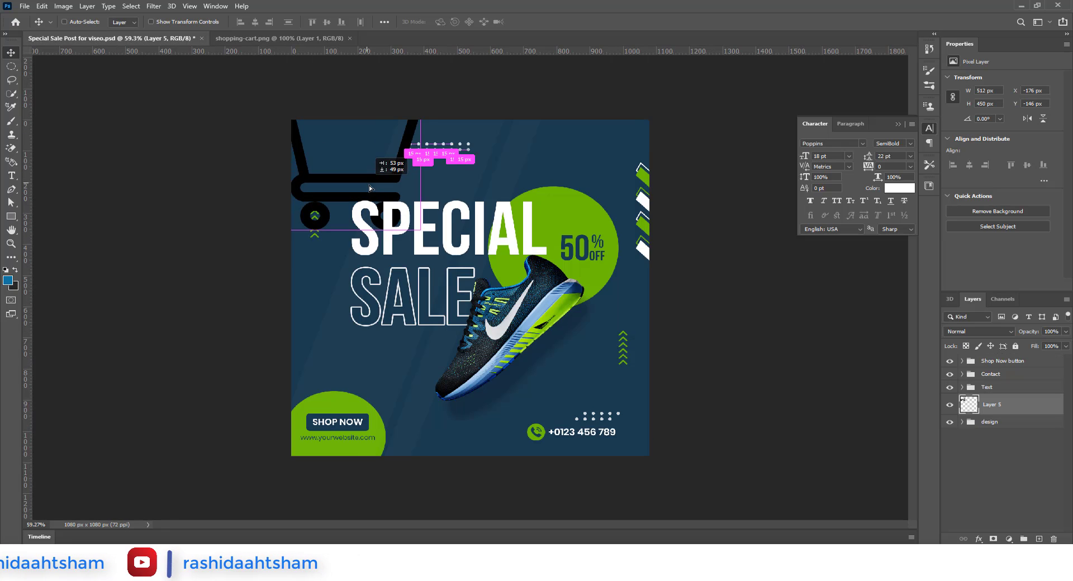
{"action": "left_click_drag", "start_coordinate": [1029, 356], "coordinate": [1030, 358]}
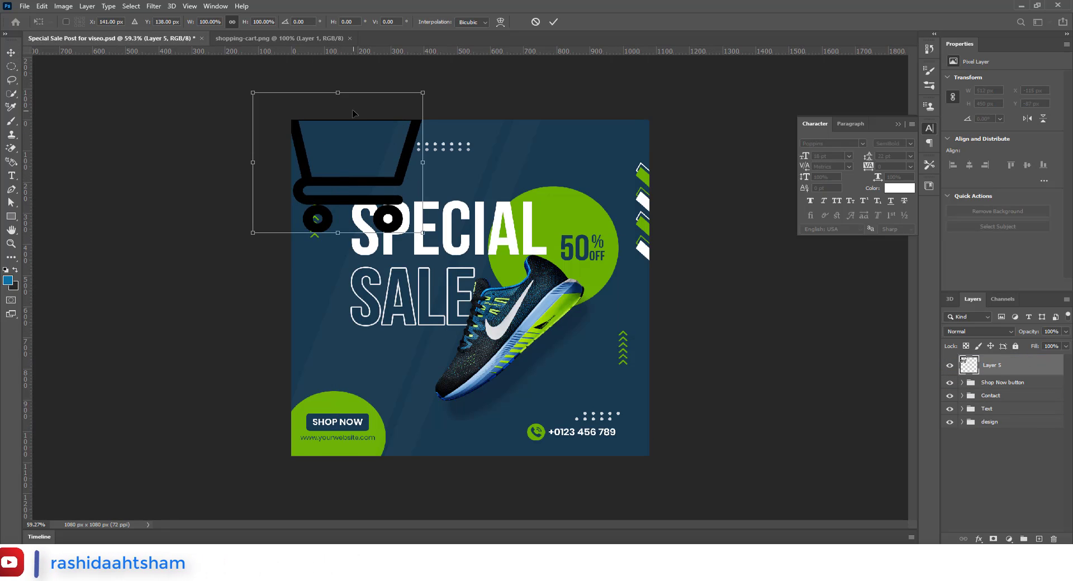
{"action": "left_click_drag", "start_coordinate": [354, 93], "coordinate": [363, 174]}
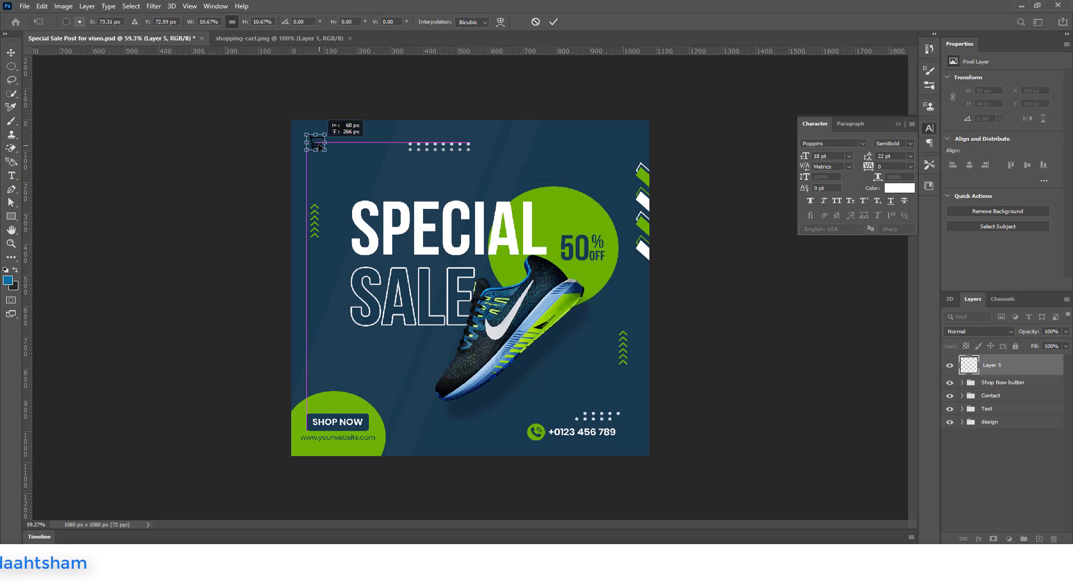
Step: Give the shopping-cart icon a green color overlay
{"action": "double_click", "coordinate": [1047, 365]}
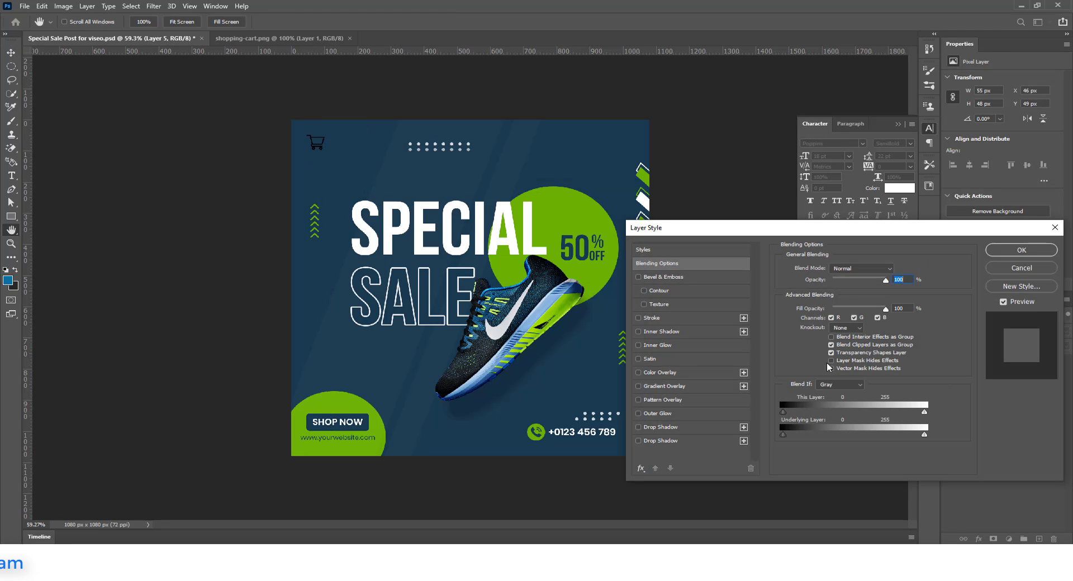
{"action": "left_click", "coordinate": [680, 373]}
{"action": "left_click", "coordinate": [1022, 250]}
Step: Add the white two-line text "LOGO HERE" at 22 pt immediately to the right of the cart icon
{"action": "scroll", "coordinate": [376, 184], "scroll_direction": "up", "scroll_amount": 3}
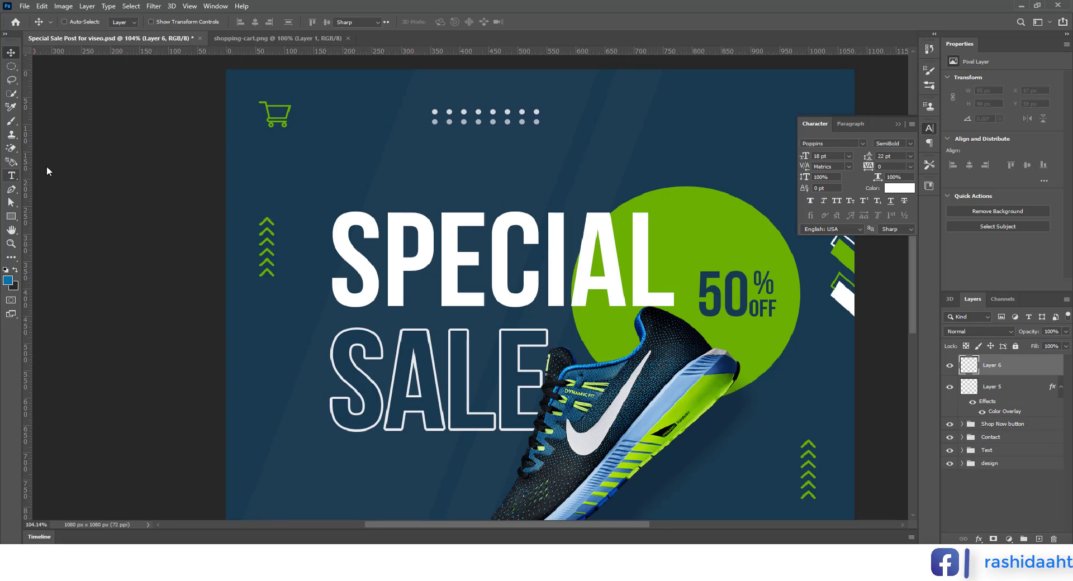
{"action": "left_click", "coordinate": [306, 115]}
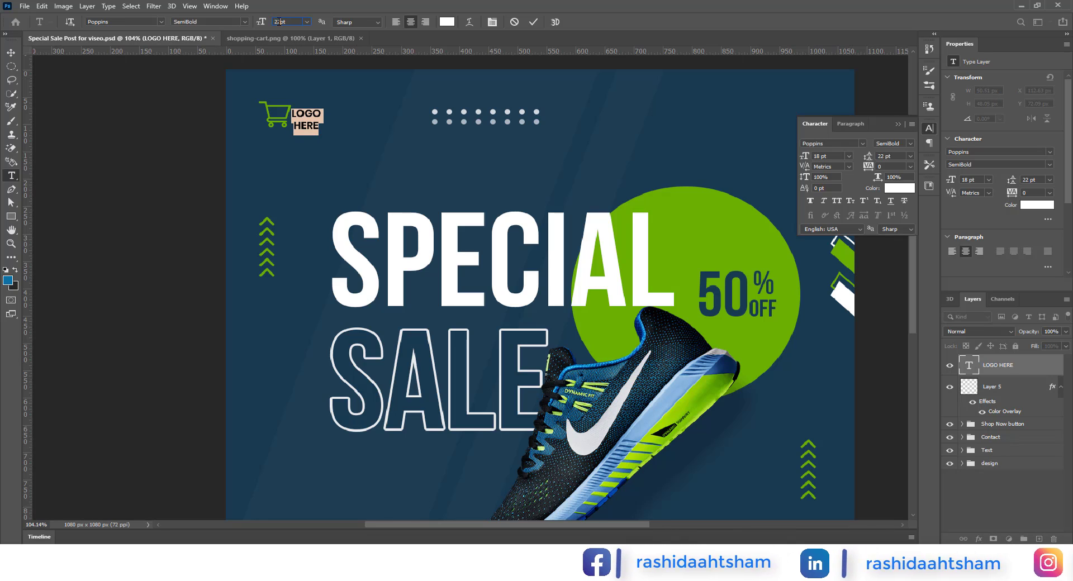
{"action": "key", "text": "Return"}
{"action": "left_click", "coordinate": [11, 53]}
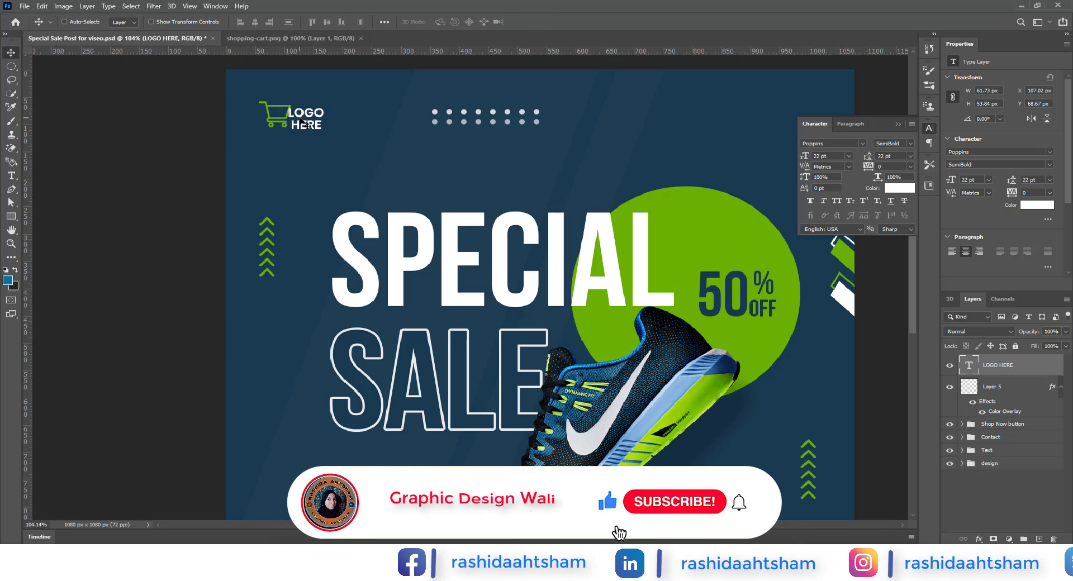
{"action": "left_click_drag", "start_coordinate": [305, 124], "coordinate": [310, 123]}
Step: Group the LOGO HERE text with the cart icon, name the group "Logo" and nudge it slightly
{"action": "left_click", "coordinate": [1005, 389], "text": "shift"}
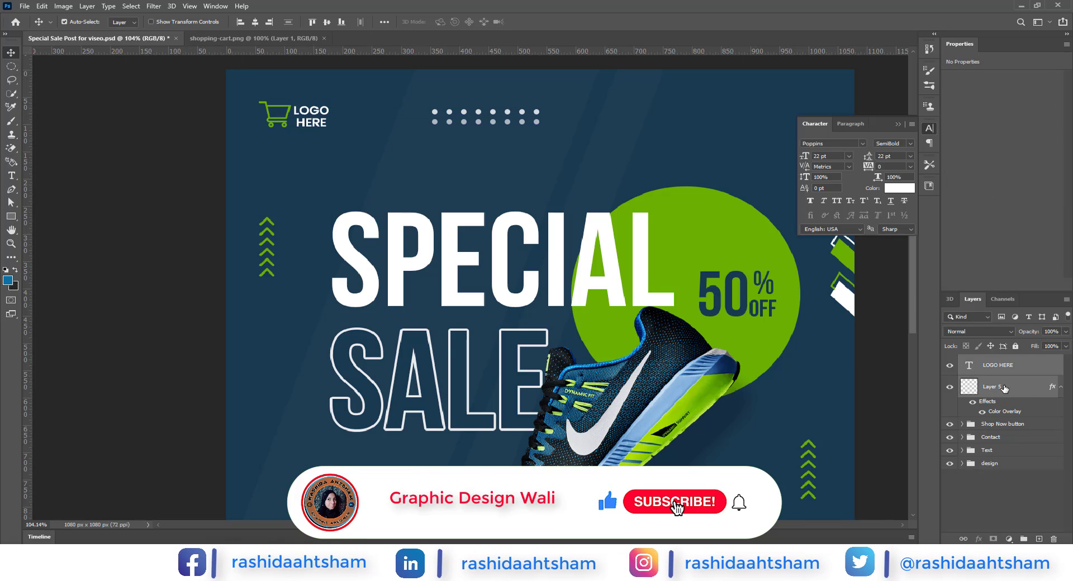
{"action": "key", "text": "ctrl+g"}
{"action": "double_click", "coordinate": [992, 362]}
{"action": "type", "text": "Logo"}
{"action": "key", "text": "Return"}
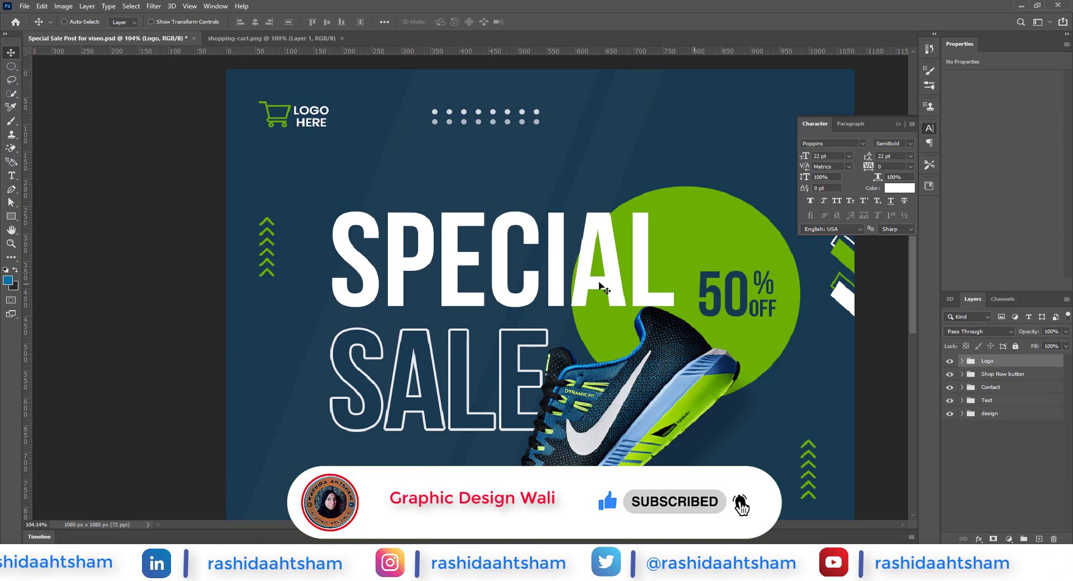
{"action": "scroll", "coordinate": [384, 192], "scroll_direction": "up", "scroll_amount": 1}
{"action": "scroll", "coordinate": [385, 193], "scroll_direction": "down", "scroll_amount": 3}
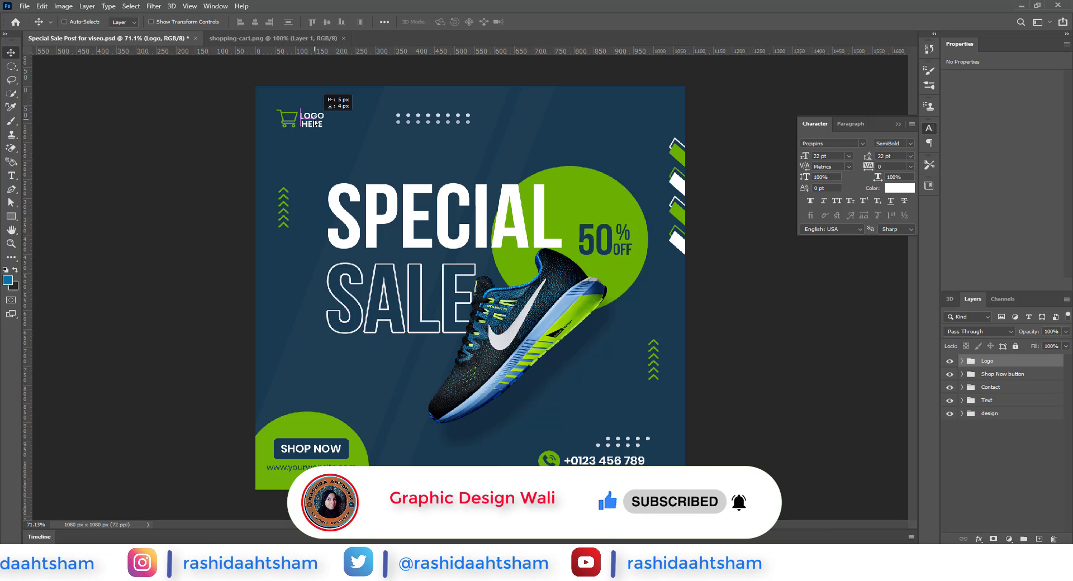
Step: Open the facebook icon from the Special Sale Post folder in Photoshop
{"action": "mouse_move", "coordinate": [289, 562]}
{"action": "left_click", "coordinate": [280, 506]}
{"action": "right_click", "coordinate": [130, 100]}
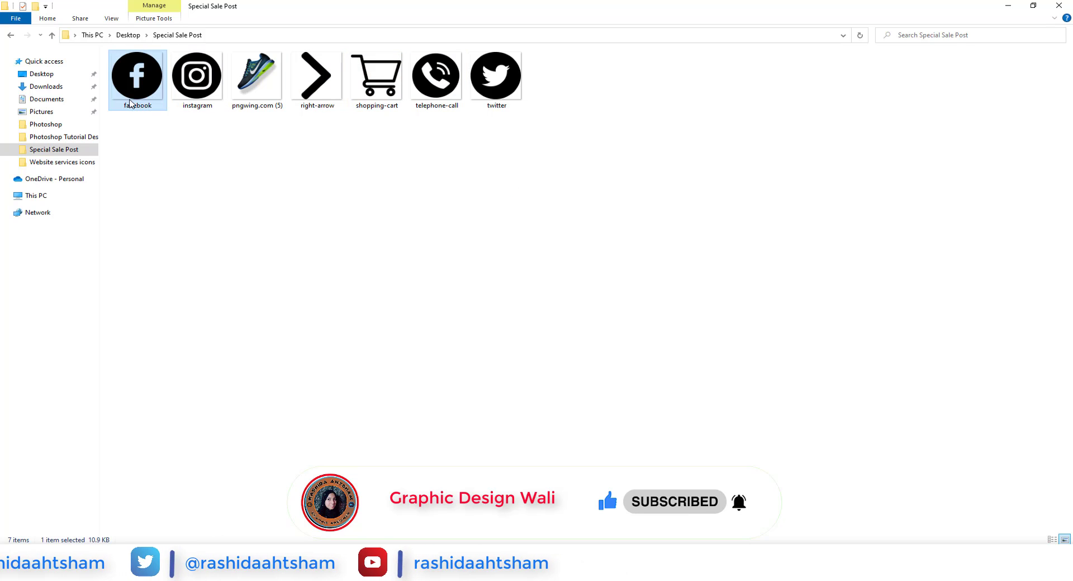
{"action": "mouse_move", "coordinate": [296, 254]}
{"action": "left_click", "coordinate": [317, 268]}
Step: Open the instagram and twitter icons from the Special Sale Post folder in Photoshop
{"action": "mouse_move", "coordinate": [280, 562]}
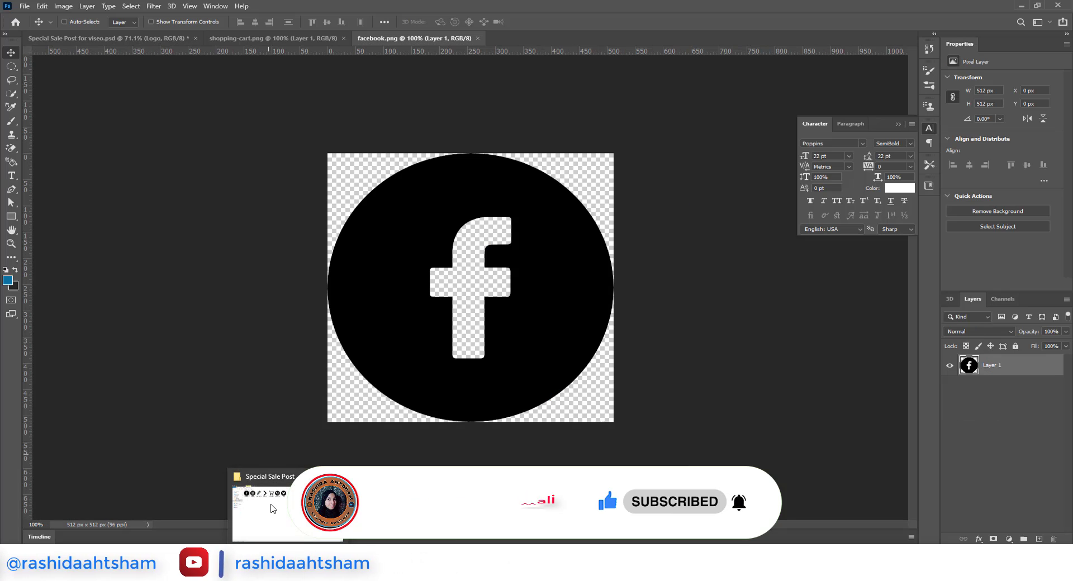
{"action": "left_click", "coordinate": [270, 508]}
{"action": "right_click", "coordinate": [207, 88]}
{"action": "left_click", "coordinate": [403, 256]}
{"action": "mouse_move", "coordinate": [283, 562]}
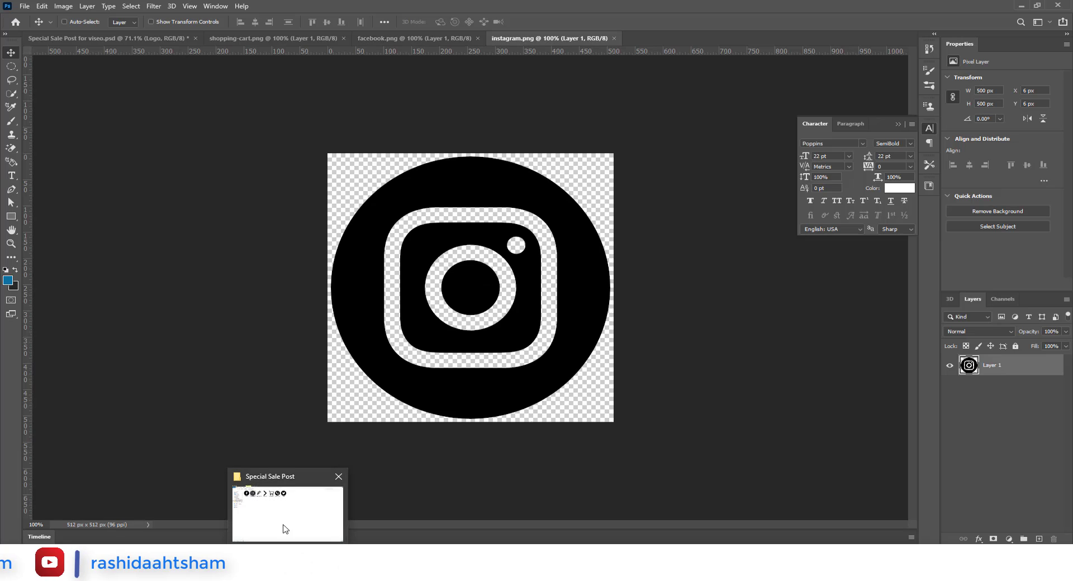
{"action": "left_click", "coordinate": [283, 508]}
{"action": "right_click", "coordinate": [504, 93]}
{"action": "mouse_move", "coordinate": [539, 242]}
{"action": "left_click", "coordinate": [719, 256]}
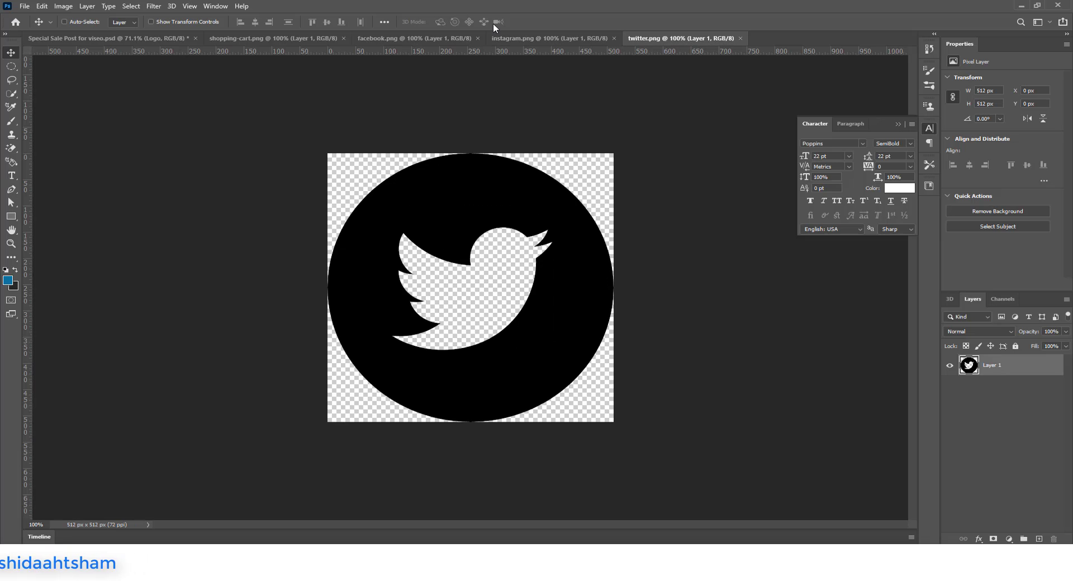
Step: Copy the Facebook icon into the post, scaled to about 45 px and placed near the upper-right corner
{"action": "left_click", "coordinate": [459, 38]}
{"action": "left_click_drag", "start_coordinate": [462, 208], "coordinate": [440, 125]}
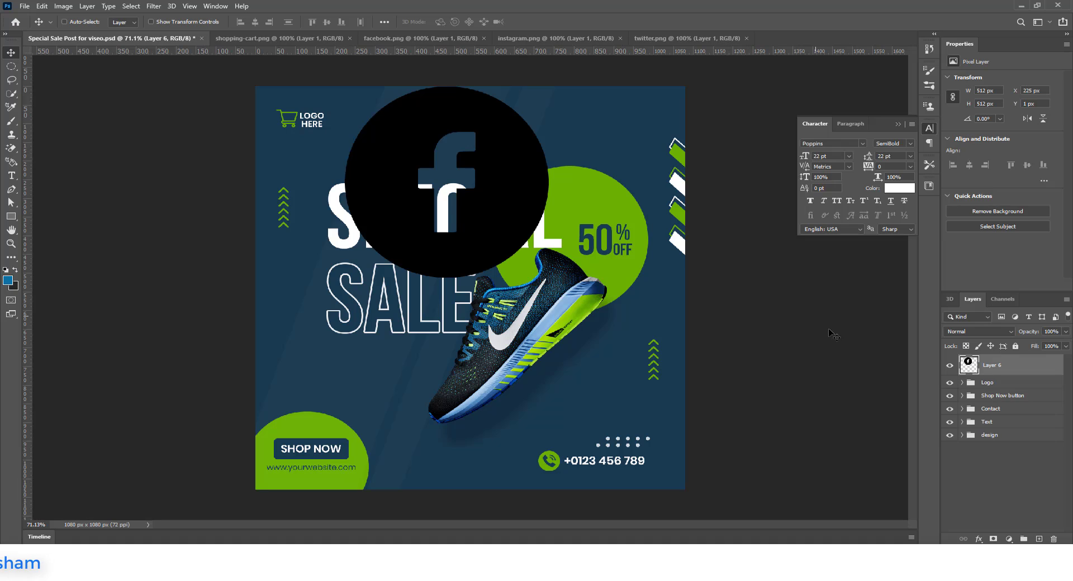
{"action": "left_click_drag", "start_coordinate": [554, 85], "coordinate": [440, 285]}
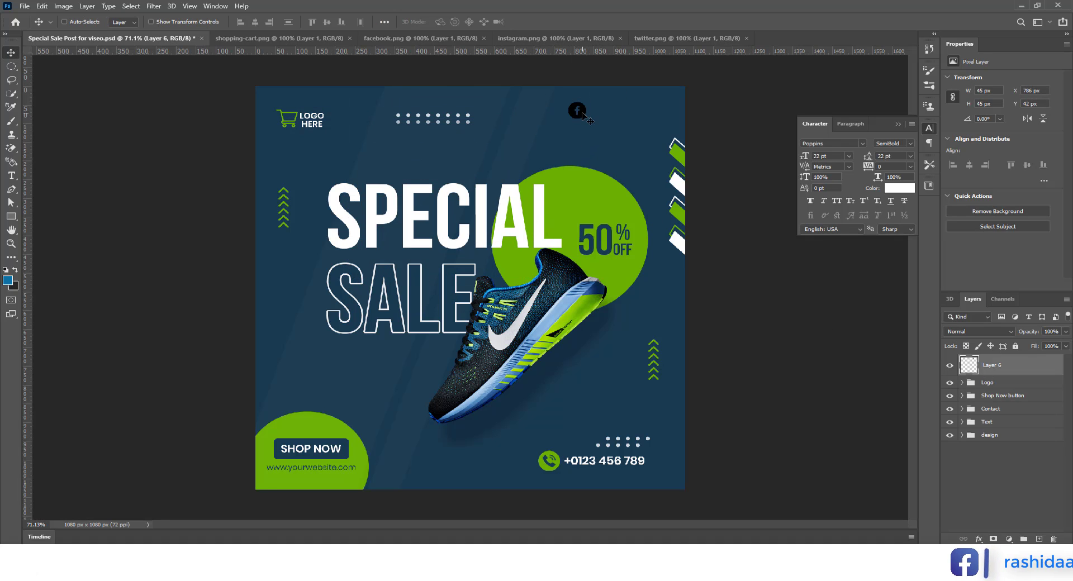
Step: Copy the Instagram icon into the post and scale it down to about 11% of its size
{"action": "left_click", "coordinate": [557, 38]}
{"action": "left_click_drag", "start_coordinate": [467, 102], "coordinate": [545, 200]}
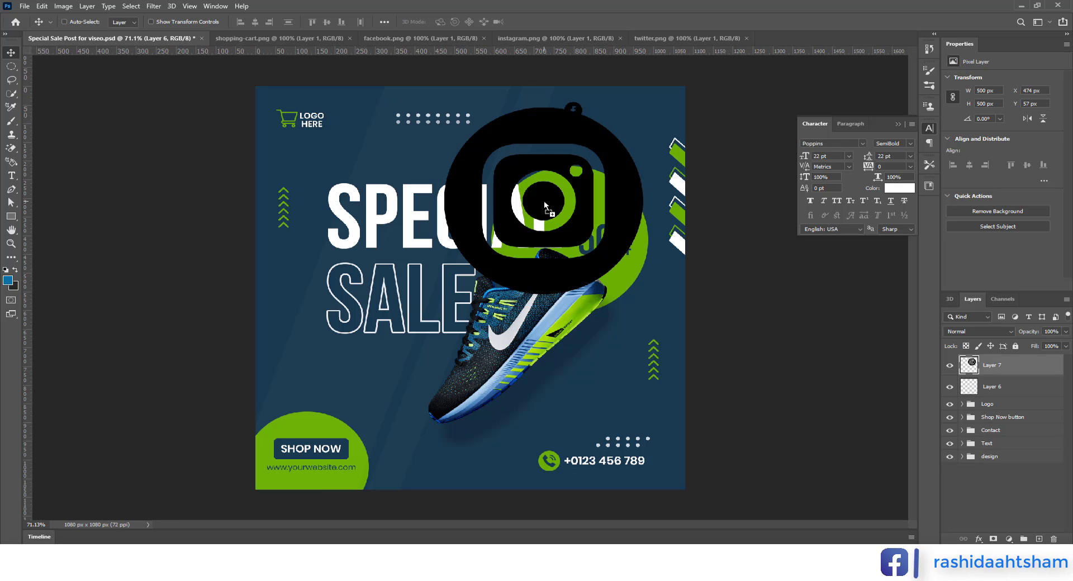
{"action": "key", "text": "ctrl+t"}
{"action": "left_click_drag", "start_coordinate": [643, 107], "coordinate": [468, 274]}
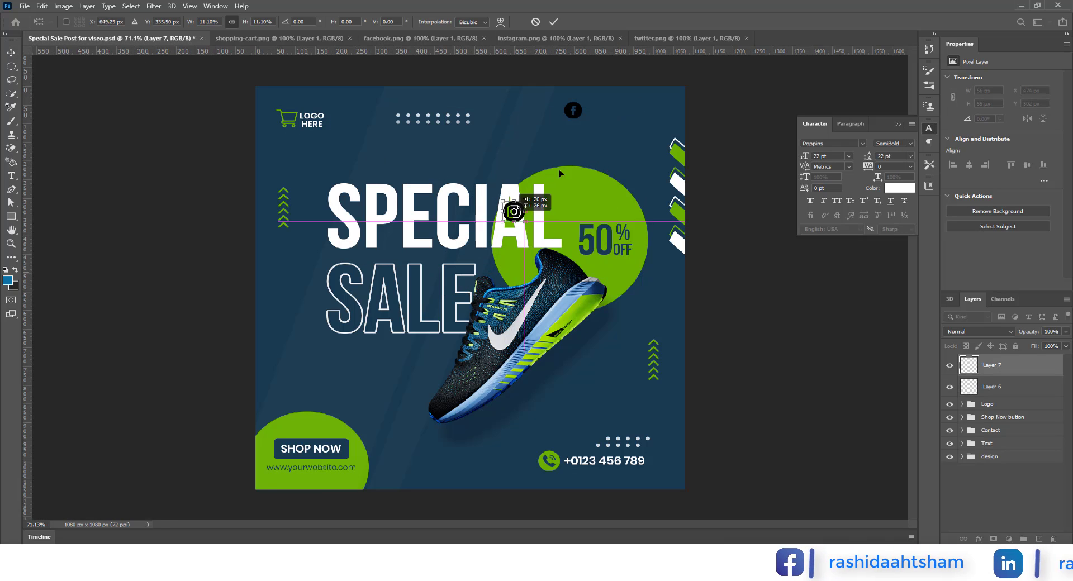
{"action": "left_click", "coordinate": [554, 22]}
Step: Mark the Facebook icon's upper and lower edges with horizontal guides and fit the Instagram icon beside it between them
{"action": "scroll", "coordinate": [568, 137], "scroll_direction": "up", "scroll_amount": 5}
{"action": "left_click_drag", "start_coordinate": [625, 51], "coordinate": [613, 96]}
{"action": "key", "text": "ctrl+y"}
{"action": "key", "text": "ctrl+t"}
{"action": "left_click", "coordinate": [554, 22]}
Step: Copy the Twitter icon into the post, scaled to about 45 px and placed to the right of the Instagram icon
{"action": "left_click", "coordinate": [671, 39]}
{"action": "left_click_drag", "start_coordinate": [512, 204], "coordinate": [651, 95]}
{"action": "key", "text": "ctrl+t"}
{"action": "left_click_drag", "start_coordinate": [610, 330], "coordinate": [632, 208]}
{"action": "left_click_drag", "start_coordinate": [625, 142], "coordinate": [633, 213]}
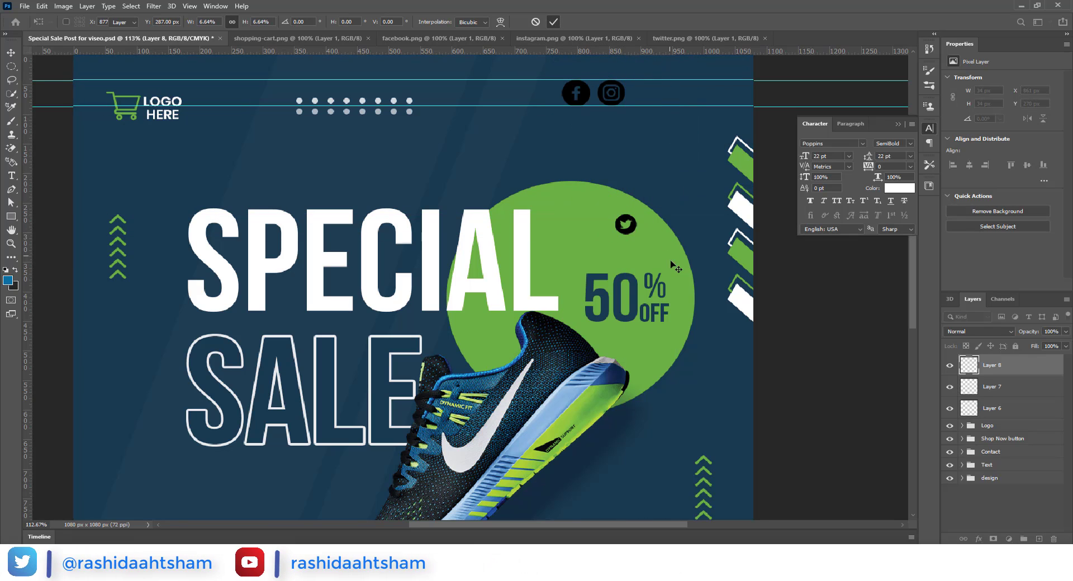
{"action": "scroll", "coordinate": [652, 96], "scroll_direction": "up", "scroll_amount": 3}
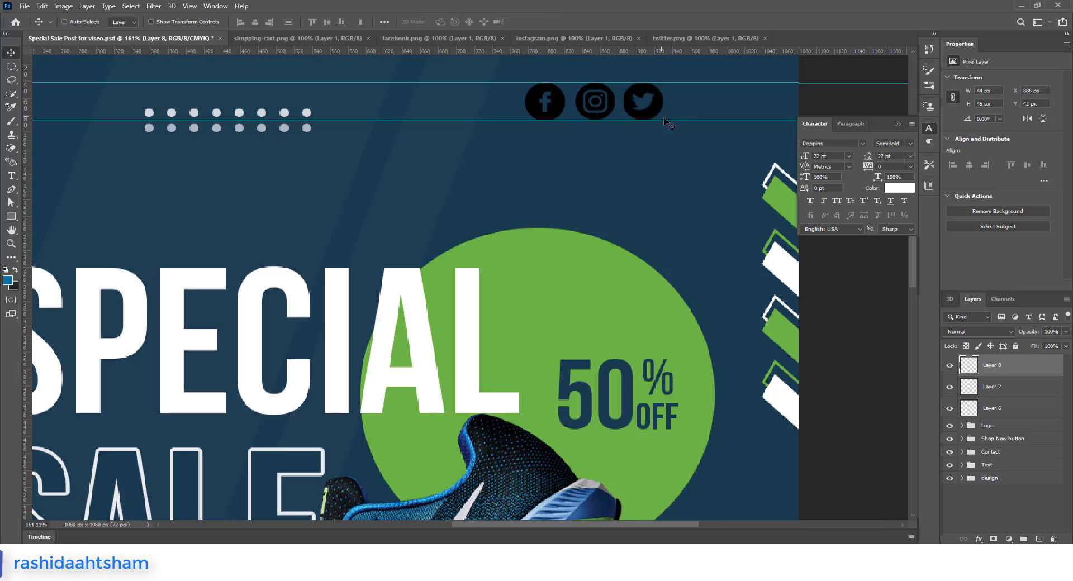
Step: Group the three social icons as "Social Media" and give the group a green color overlay
{"action": "left_click", "coordinate": [1010, 415], "text": "shift"}
{"action": "key", "text": "ctrl+g"}
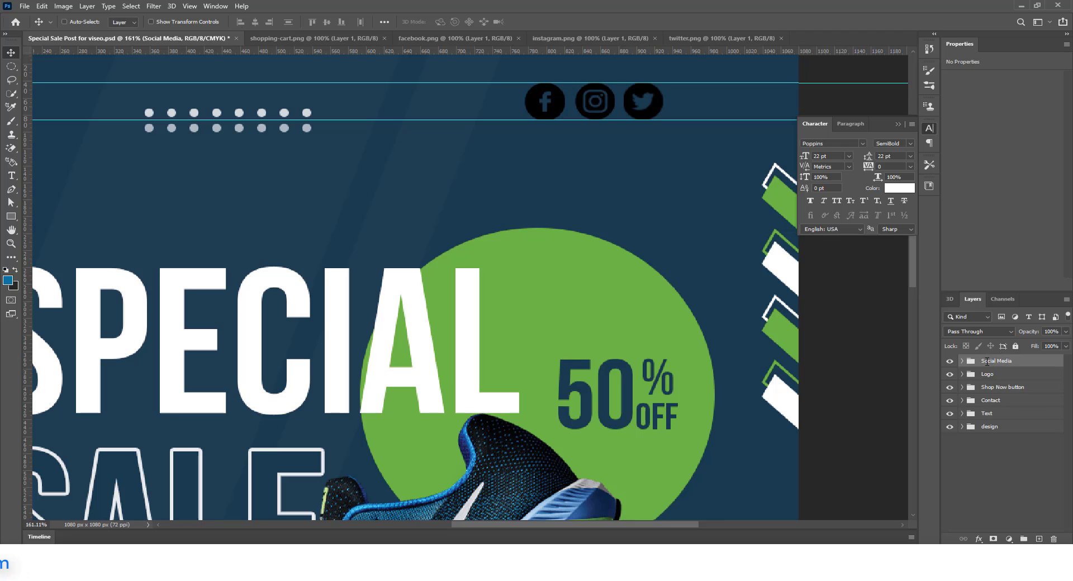
{"action": "double_click", "coordinate": [1054, 365]}
{"action": "left_click", "coordinate": [660, 372]}
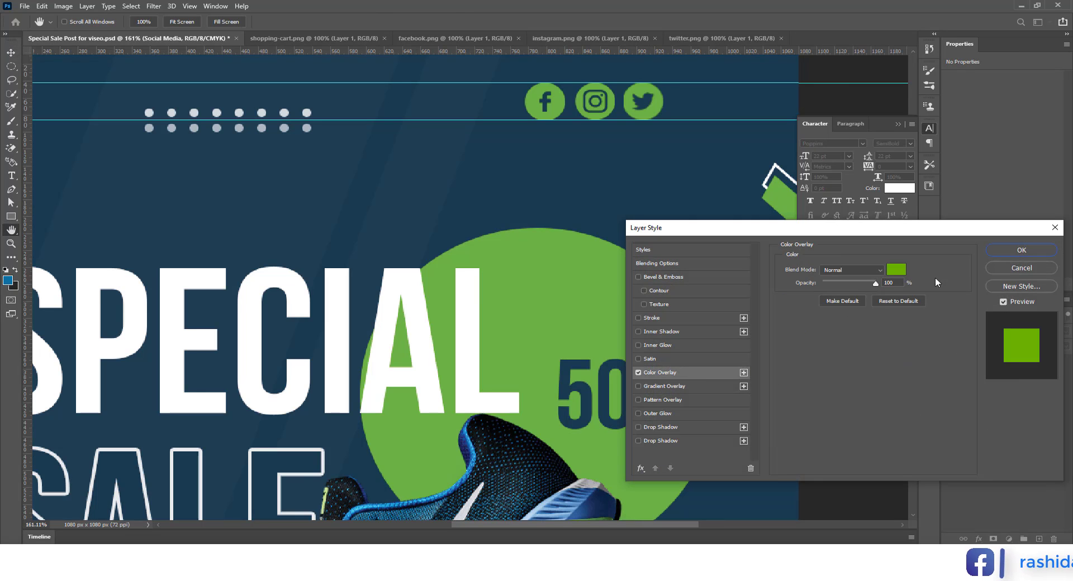
{"action": "left_click", "coordinate": [1022, 250]}
Step: Align the Logo group with the upper guide and move the Social Media group closer to the post's right edge
{"action": "scroll", "coordinate": [628, 275], "scroll_direction": "down", "scroll_amount": 3}
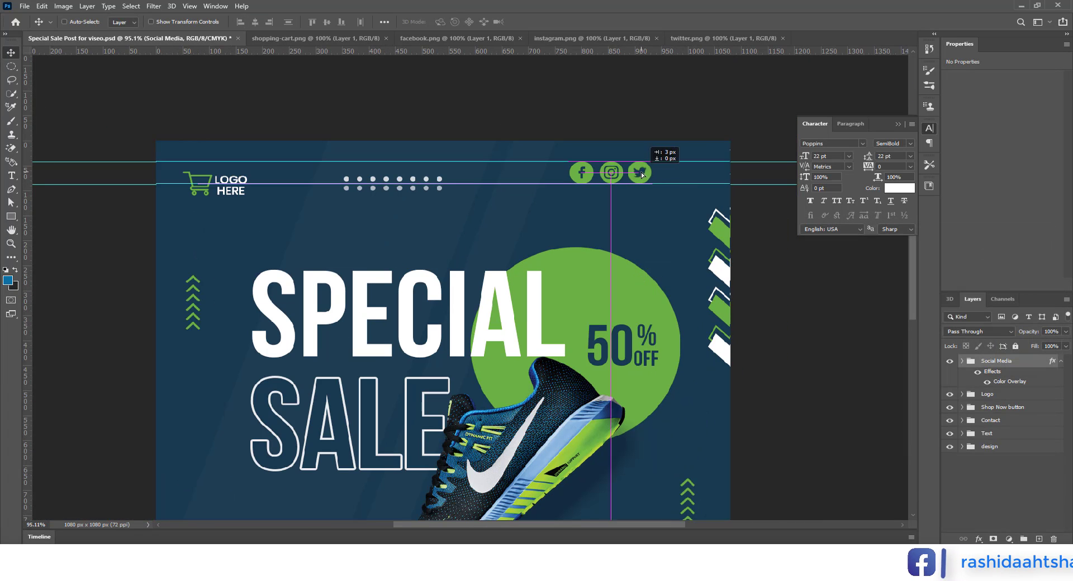
{"action": "scroll", "coordinate": [605, 216], "scroll_direction": "down", "scroll_amount": 1}
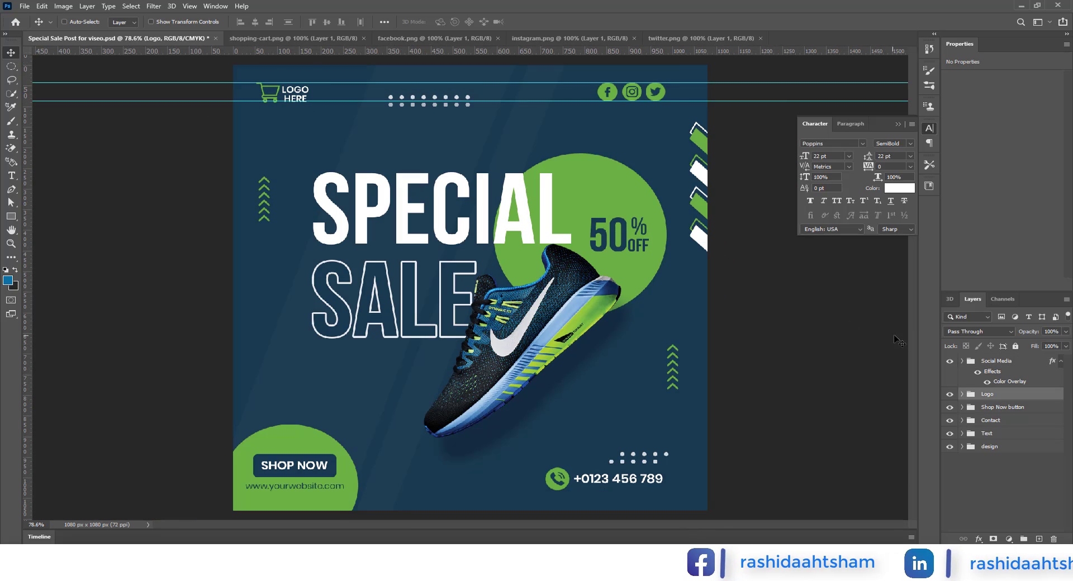
{"action": "left_click", "coordinate": [999, 371]}
{"action": "left_click_drag", "start_coordinate": [657, 96], "coordinate": [680, 99]}
{"action": "scroll", "coordinate": [472, 285], "scroll_direction": "down", "scroll_amount": 1}
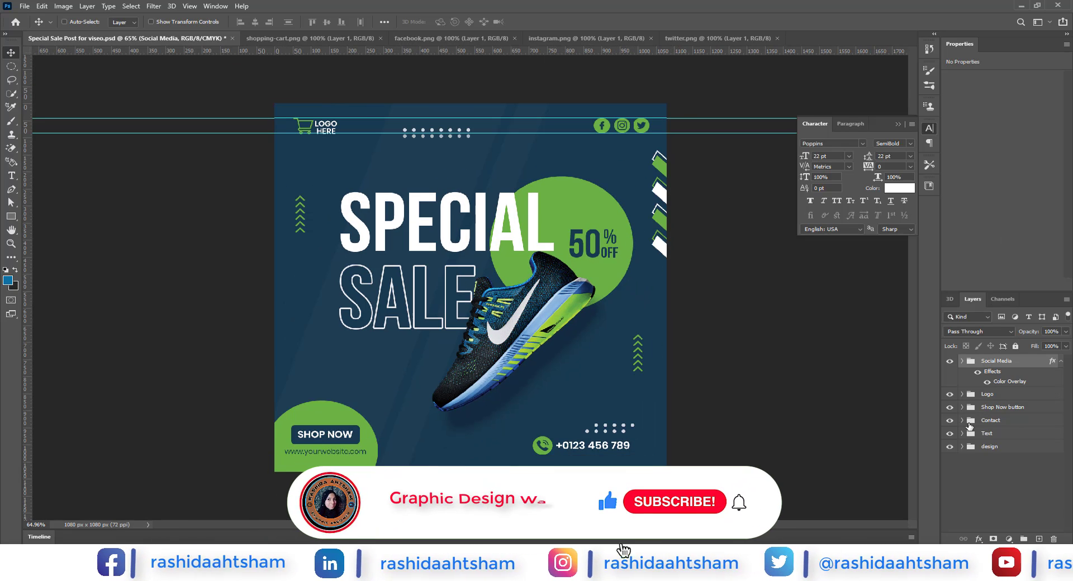
Step: Add a white "+" text on a new layer in the design group, to the left of SALE
{"action": "left_click", "coordinate": [962, 447]}
{"action": "left_click", "coordinate": [1000, 464]}
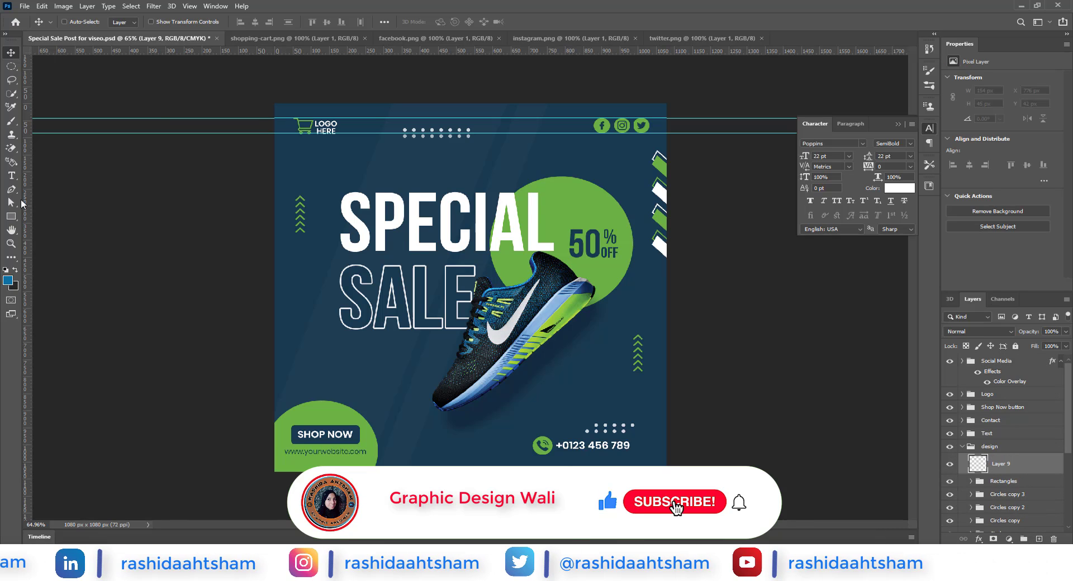
{"action": "key", "text": "t"}
{"action": "left_click", "coordinate": [323, 305]}
{"action": "key", "text": "BackSpace"}
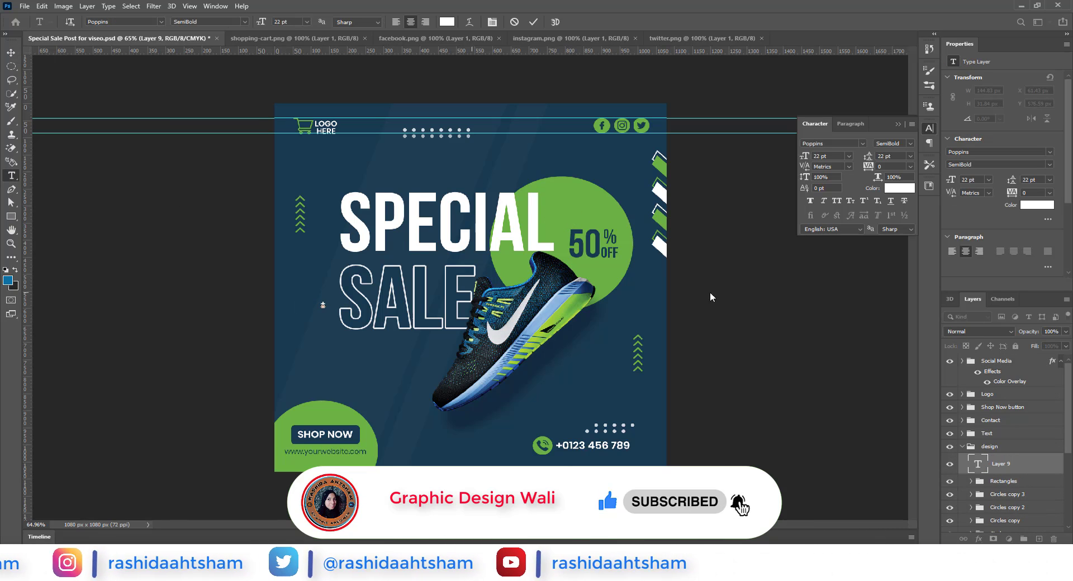
Step: Set the plus sign in Bebas Neue at 72 pt and place a copy on the green circle above 50% OFF
{"action": "left_click", "coordinate": [130, 22]}
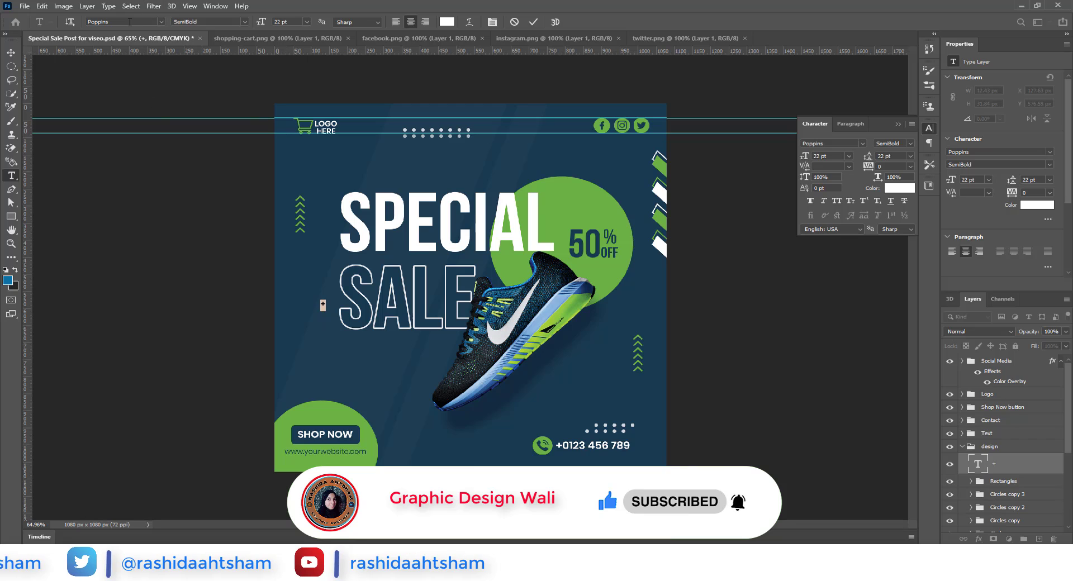
{"action": "type", "text": "beb"}
{"action": "left_click", "coordinate": [151, 95]}
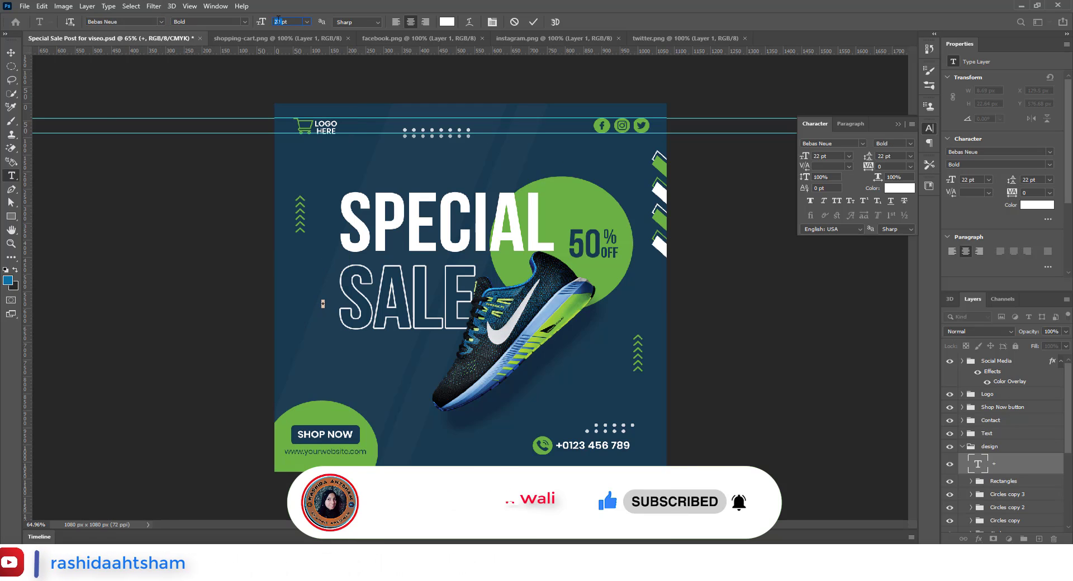
{"action": "type", "text": "72"}
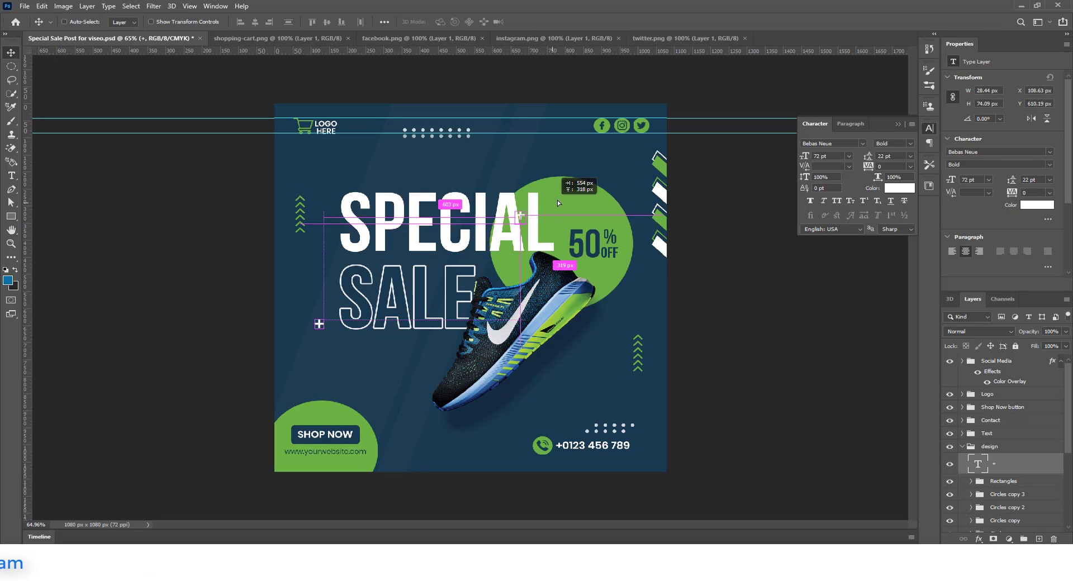
{"action": "left_click_drag", "start_coordinate": [558, 197], "coordinate": [566, 198]}
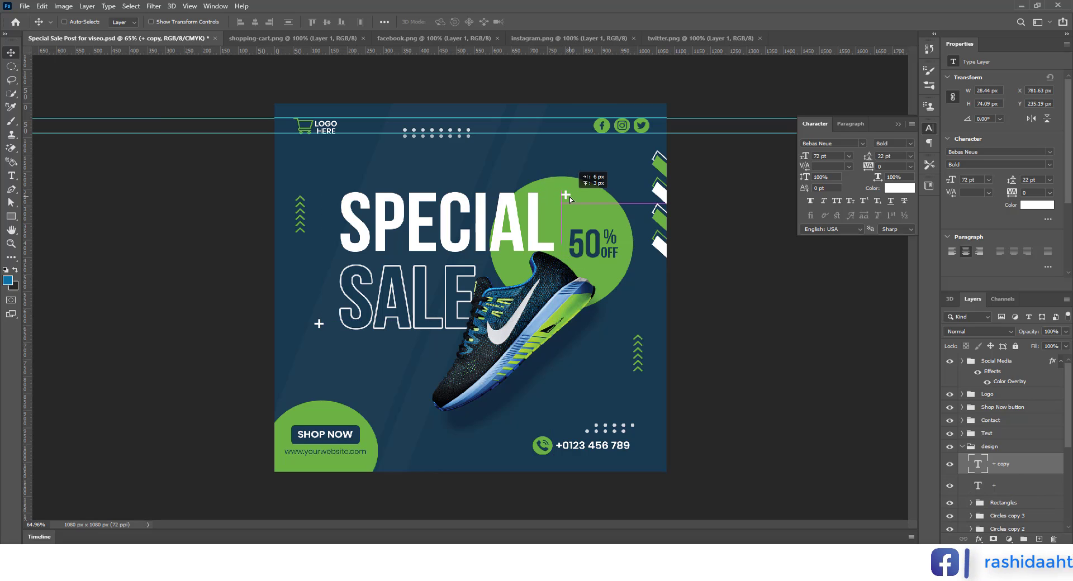
Step: Draw a circle about 111 px wide on a new layer over the right side of the large green circle
{"action": "key", "text": "ctrl+shift+alt+n"}
{"action": "right_click", "coordinate": [11, 217]}
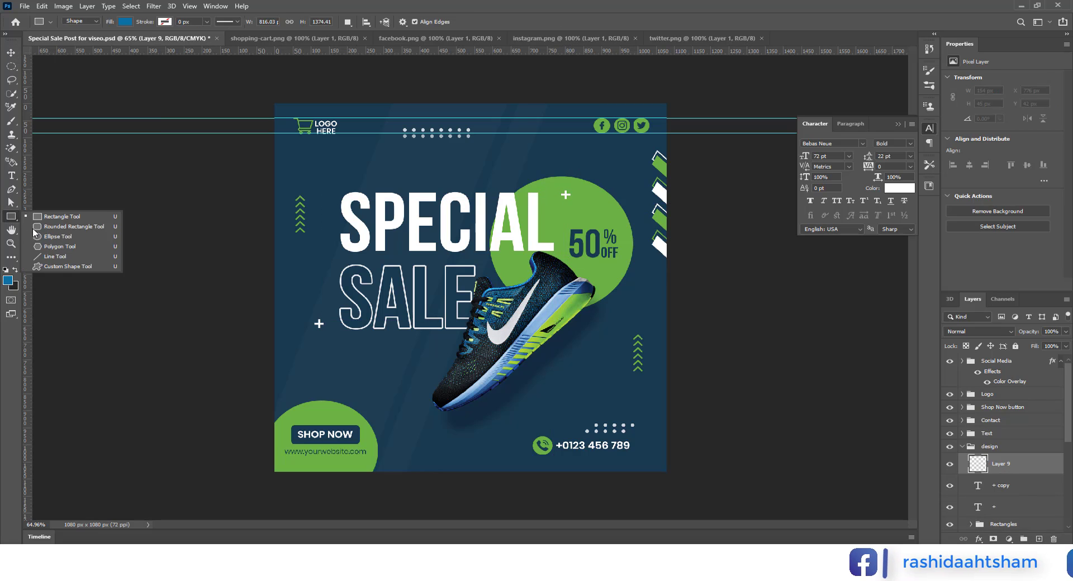
{"action": "left_click", "coordinate": [44, 238]}
{"action": "left_click_drag", "start_coordinate": [607, 204], "coordinate": [648, 243]}
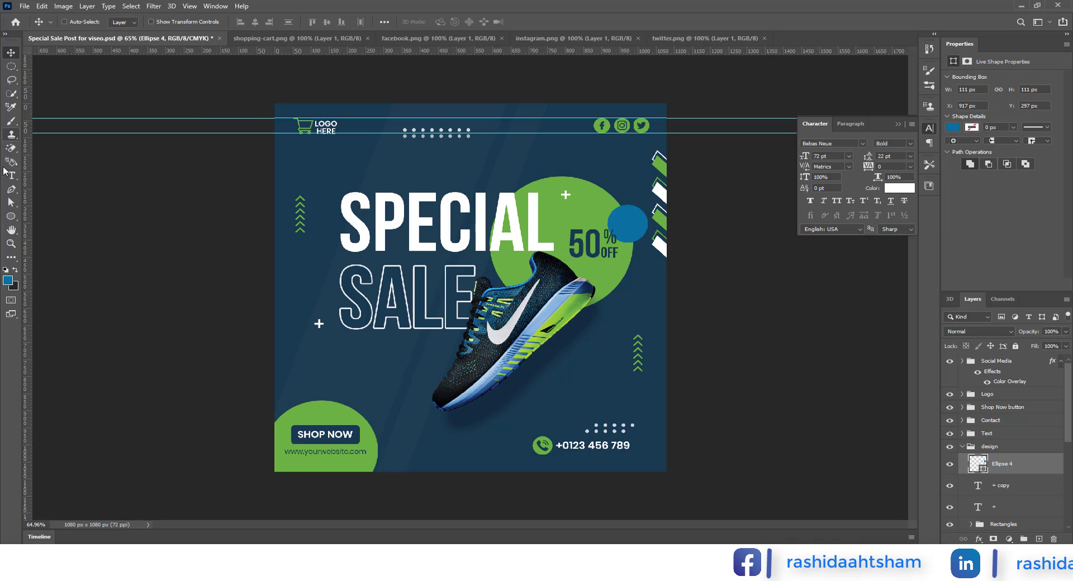
Step: Remove the small circle's fill and give it a dark navy stroke 3 px wide
{"action": "left_click", "coordinate": [125, 21]}
{"action": "left_click", "coordinate": [99, 42]}
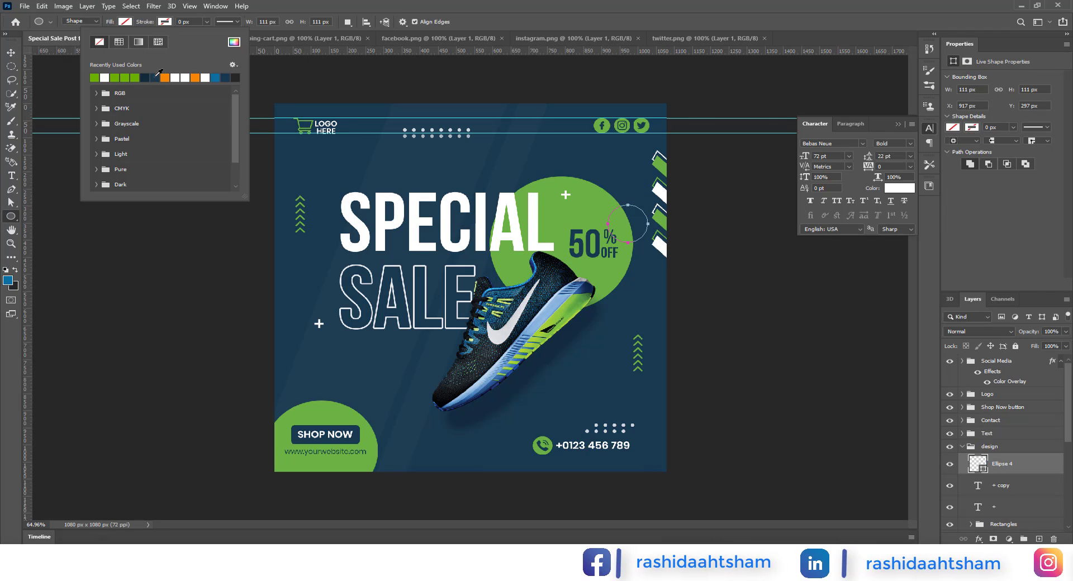
{"action": "left_click", "coordinate": [144, 77]}
{"action": "key", "text": "v"}
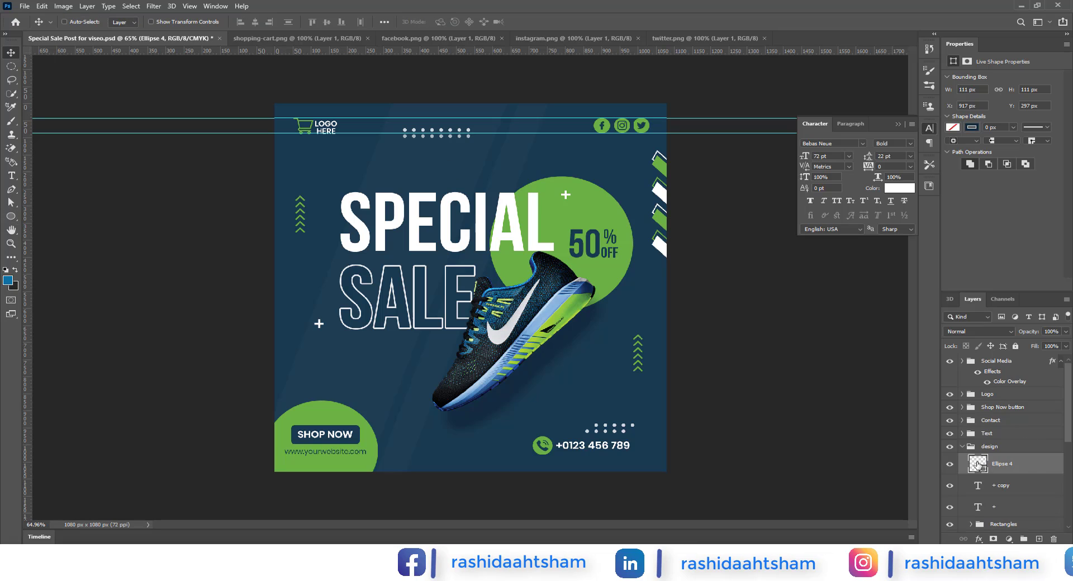
{"action": "left_click_drag", "start_coordinate": [178, 22], "coordinate": [196, 21]}
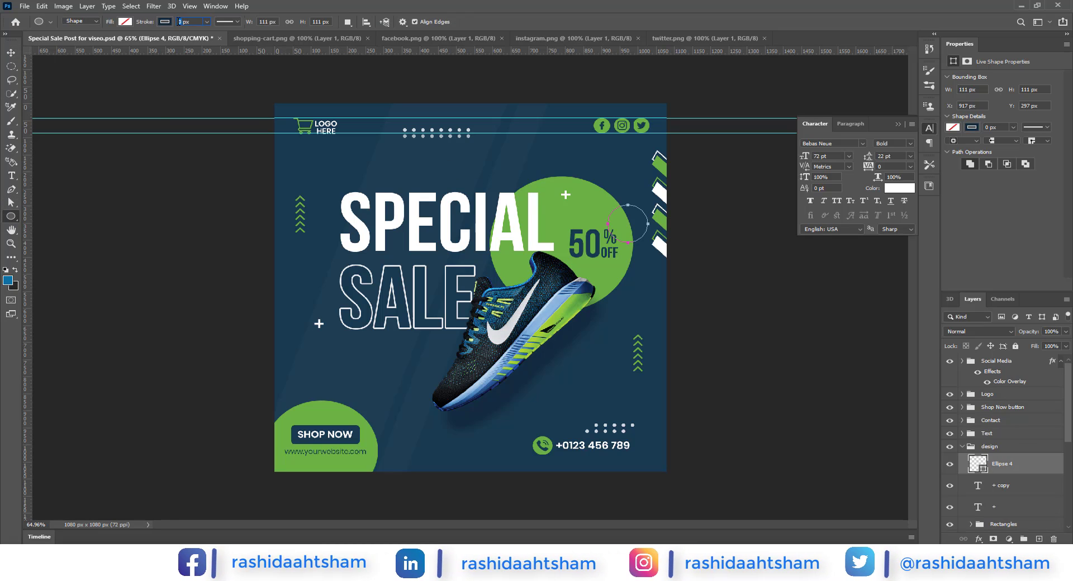
{"action": "type", "text": "3"}
Step: Position the outlined circle over the green circle's upper-right edge and shift the nearby plus sign slightly left
{"action": "left_click", "coordinate": [11, 53]}
{"action": "mouse_move", "coordinate": [628, 232]}
{"action": "left_mouse_down"}
{"action": "mouse_move", "coordinate": [618, 209]}
{"action": "mouse_move", "coordinate": [563, 193]}
{"action": "left_mouse_up"}
{"action": "left_click", "coordinate": [1000, 486]}
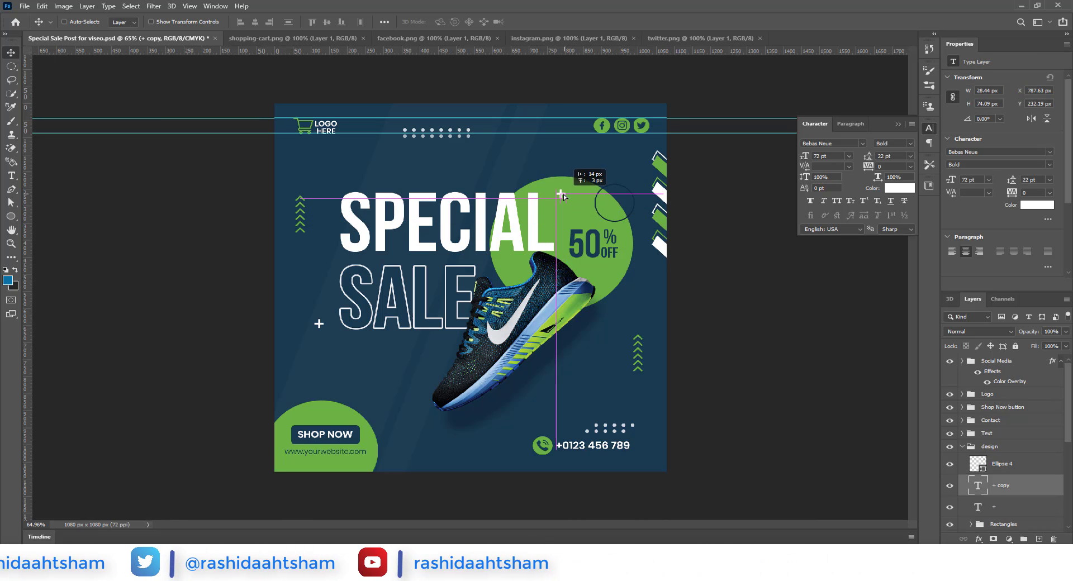
{"action": "left_click", "coordinate": [1001, 464]}
{"action": "left_click_drag", "start_coordinate": [634, 217], "coordinate": [628, 209]}
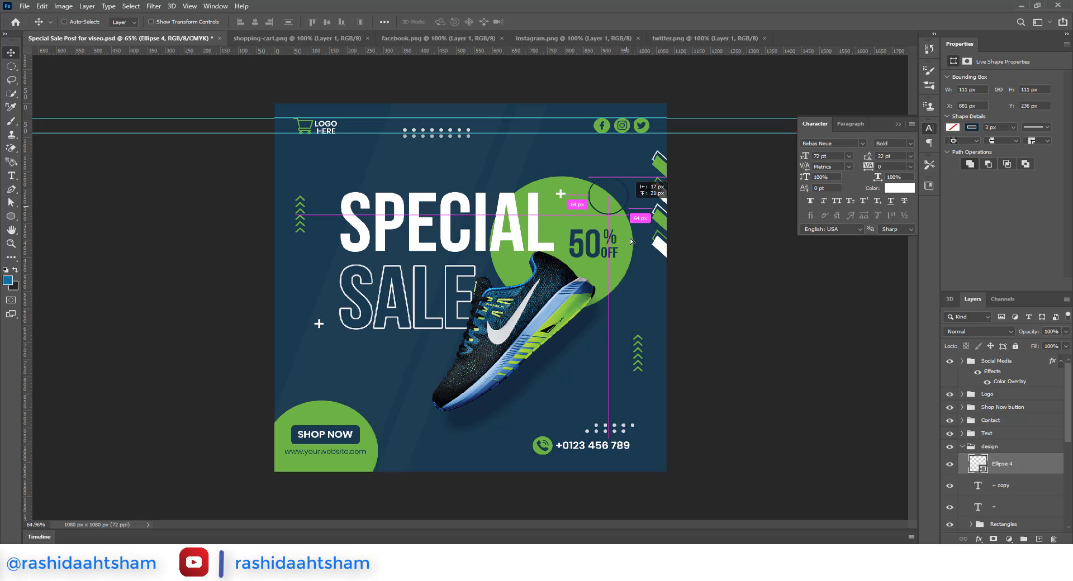
{"action": "key", "text": "ctrl+minus"}
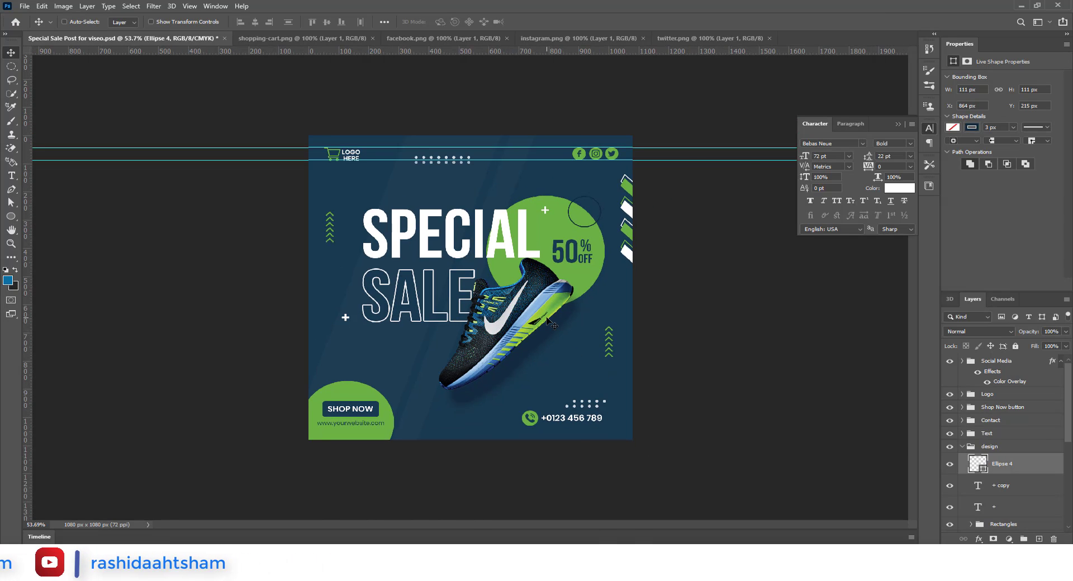